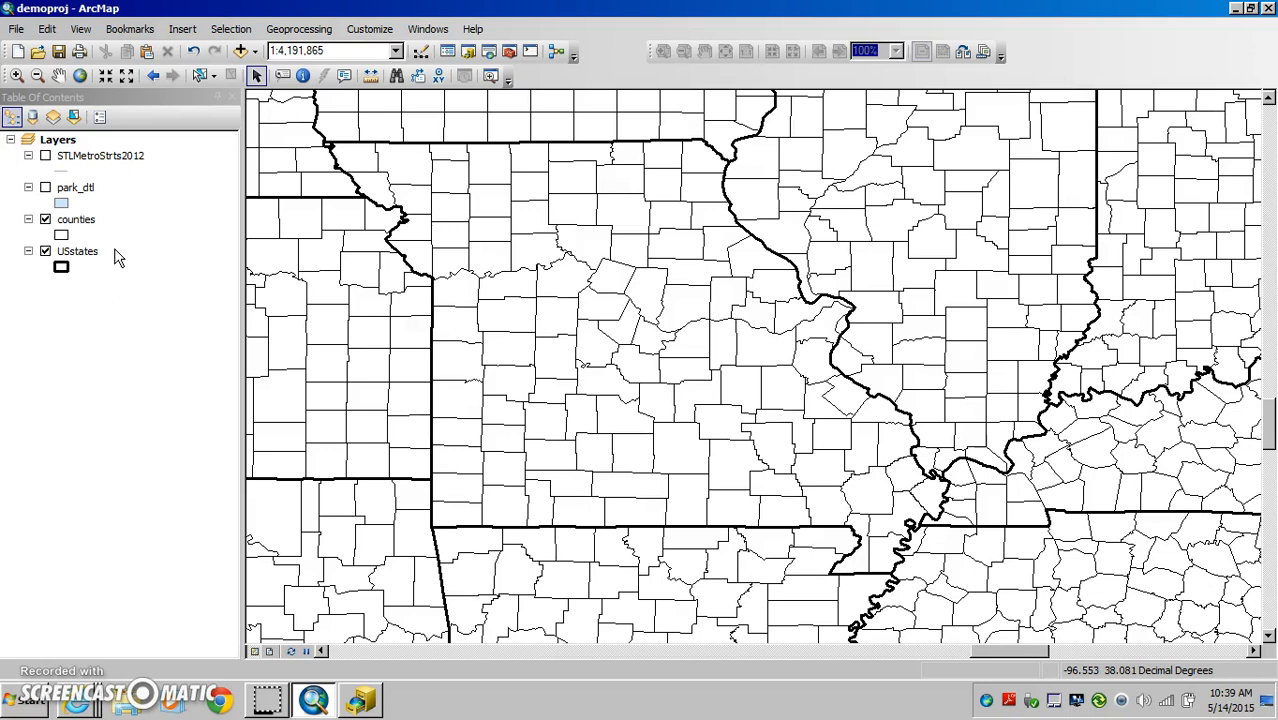
# Select the STLMetroStrts2012 street layer in the table of contents
pyautogui.click(114, 257)
pyautogui.click(104, 229)
pyautogui.click(103, 170)
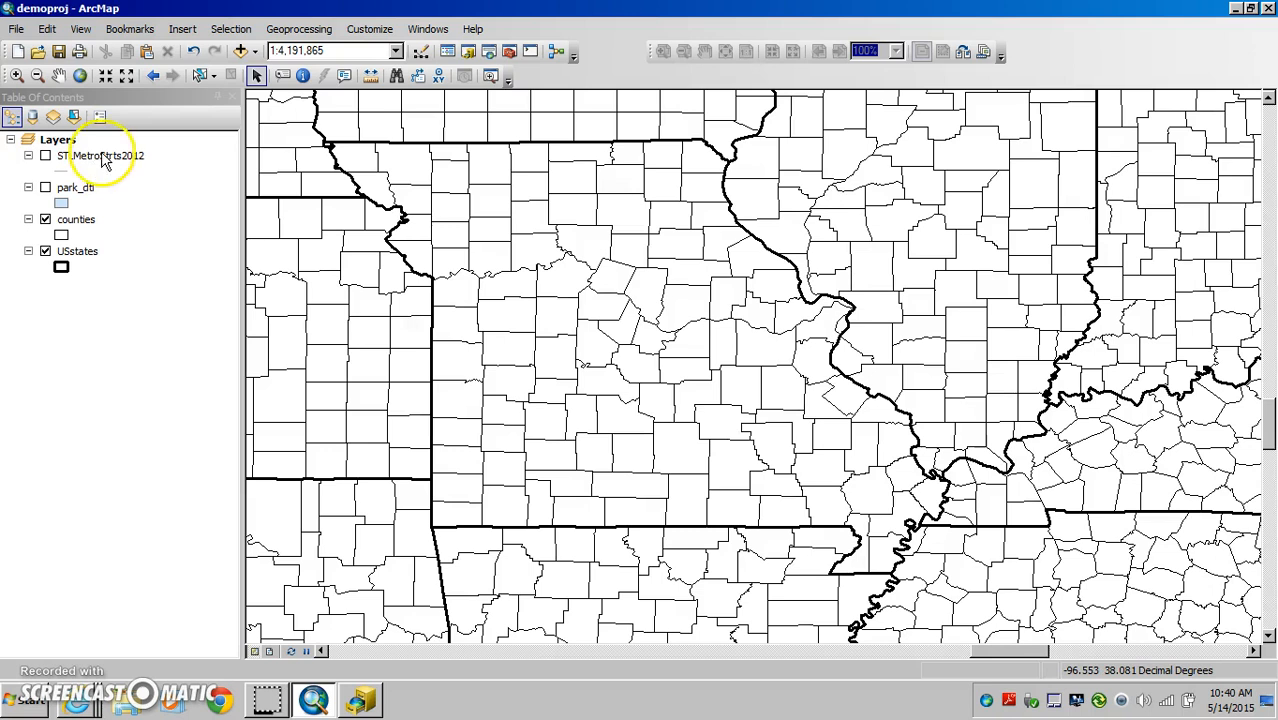
pyautogui.click(86, 160)
pyautogui.click(110, 167)
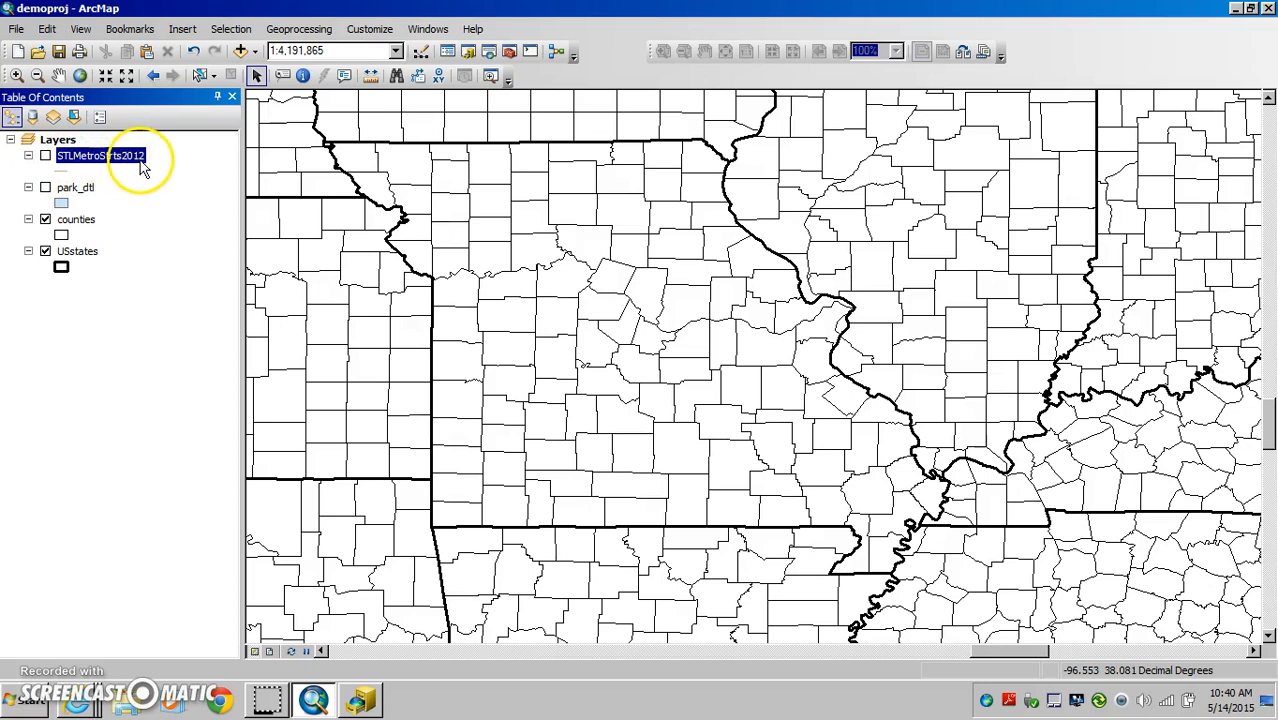
# Browse the data sources to the Streets folder inside GIS Data 2015 to locate the street shapefile, and leave without adding anything
pyautogui.click(240, 51)
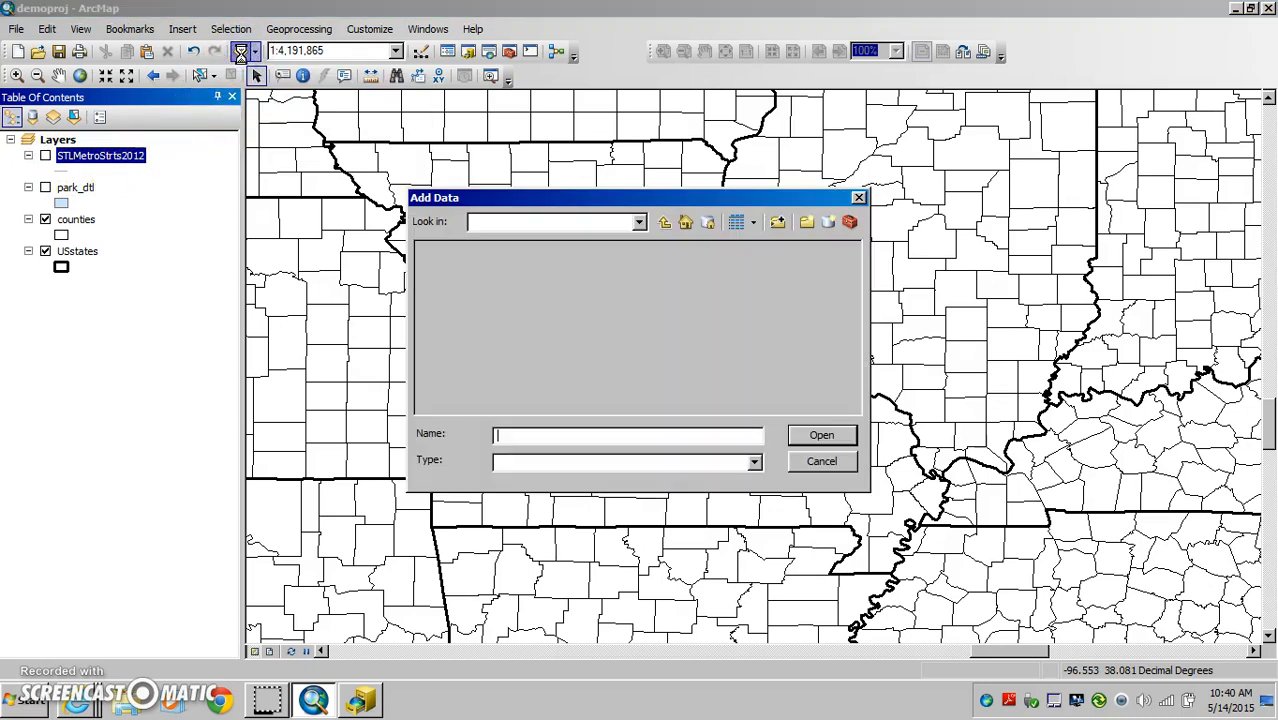
pyautogui.click(638, 224)
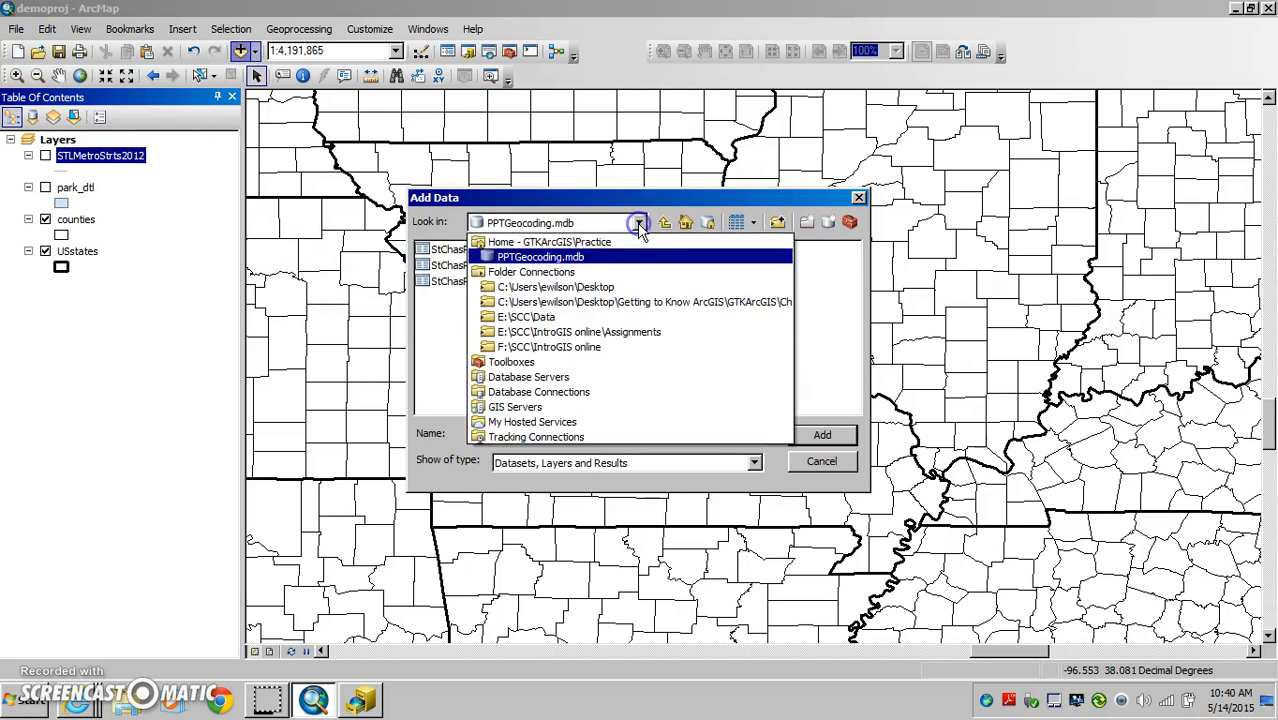
pyautogui.click(604, 288)
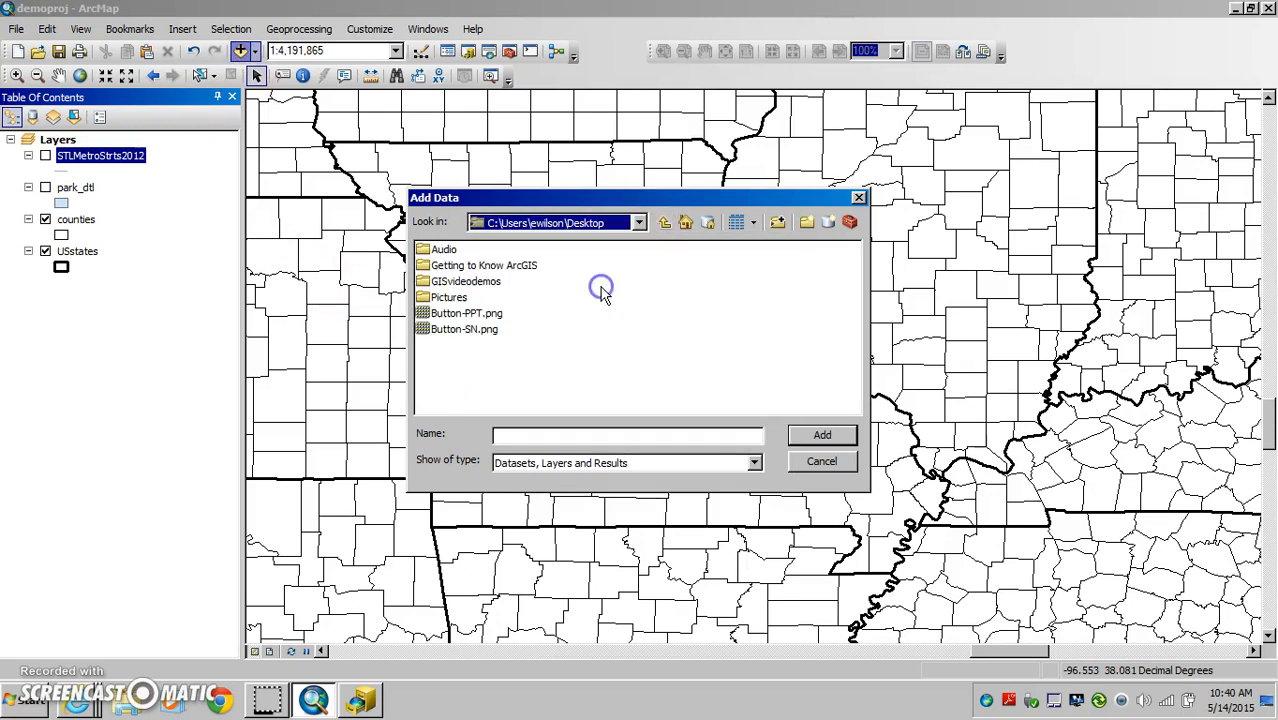
pyautogui.doubleClick(521, 266)
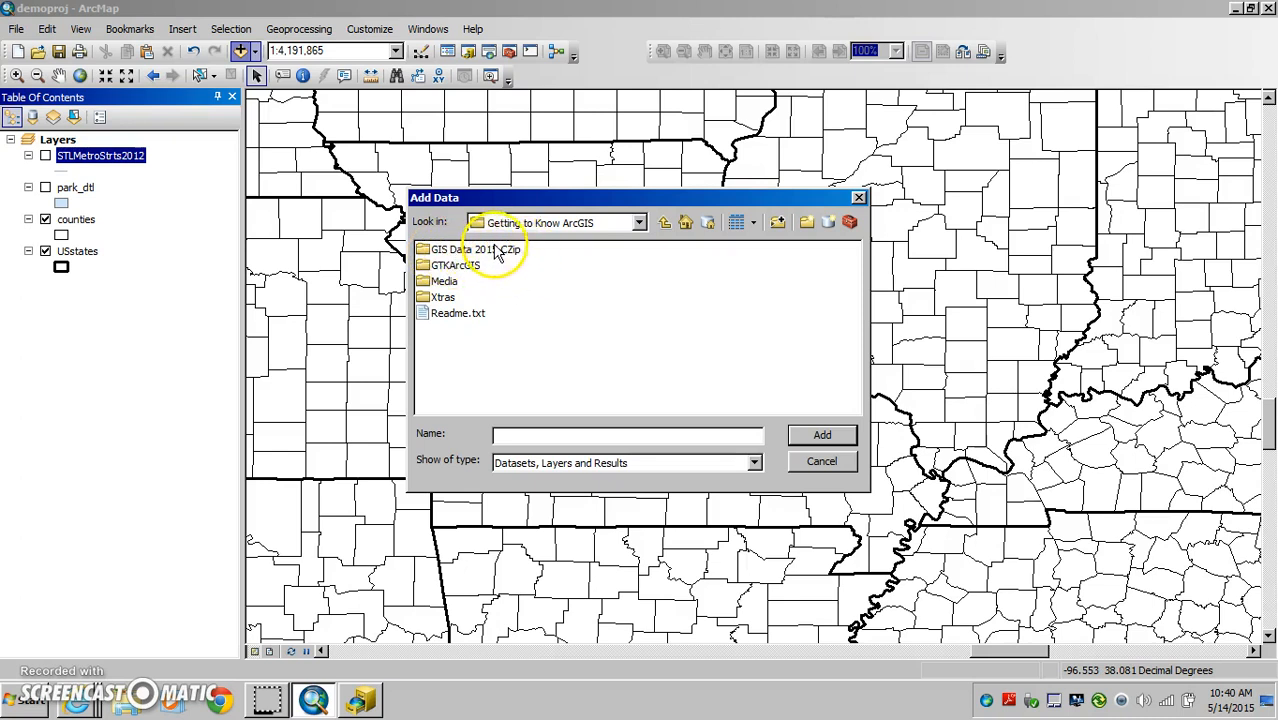
pyautogui.doubleClick(486, 253)
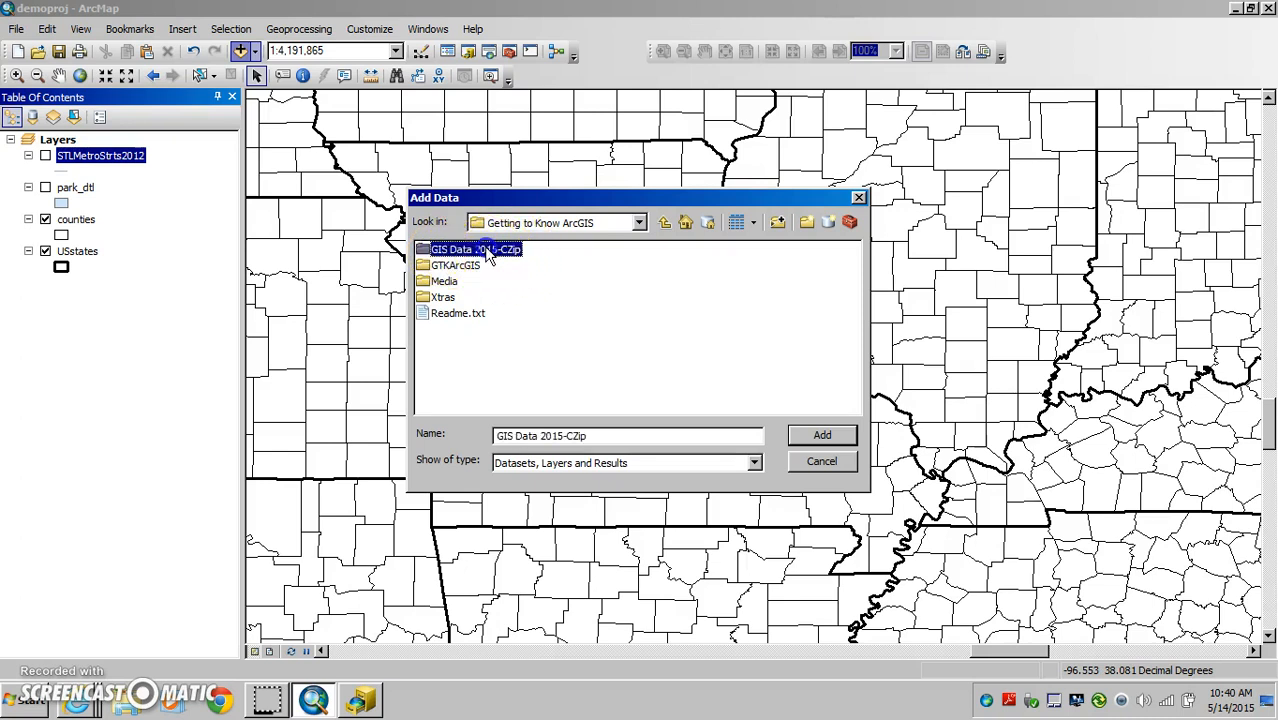
pyautogui.doubleClick(486, 253)
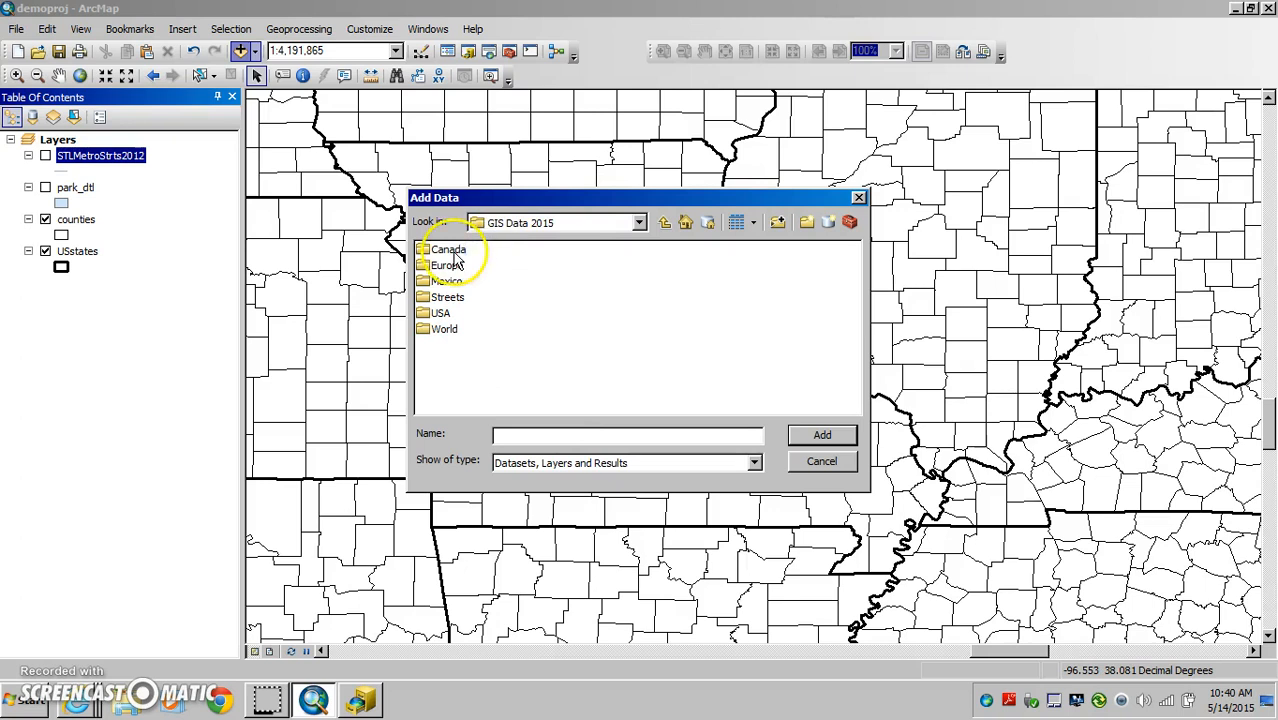
pyautogui.click(452, 299)
pyautogui.doubleClick(453, 299)
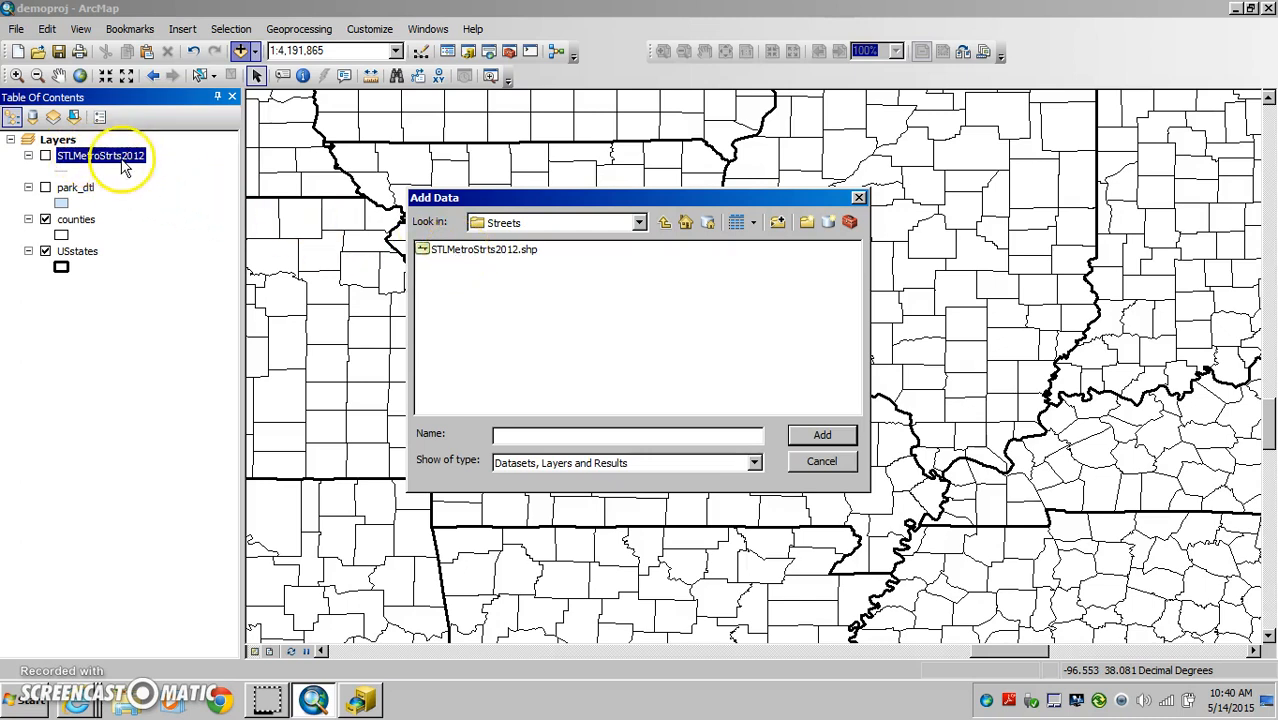
pyautogui.click(820, 464)
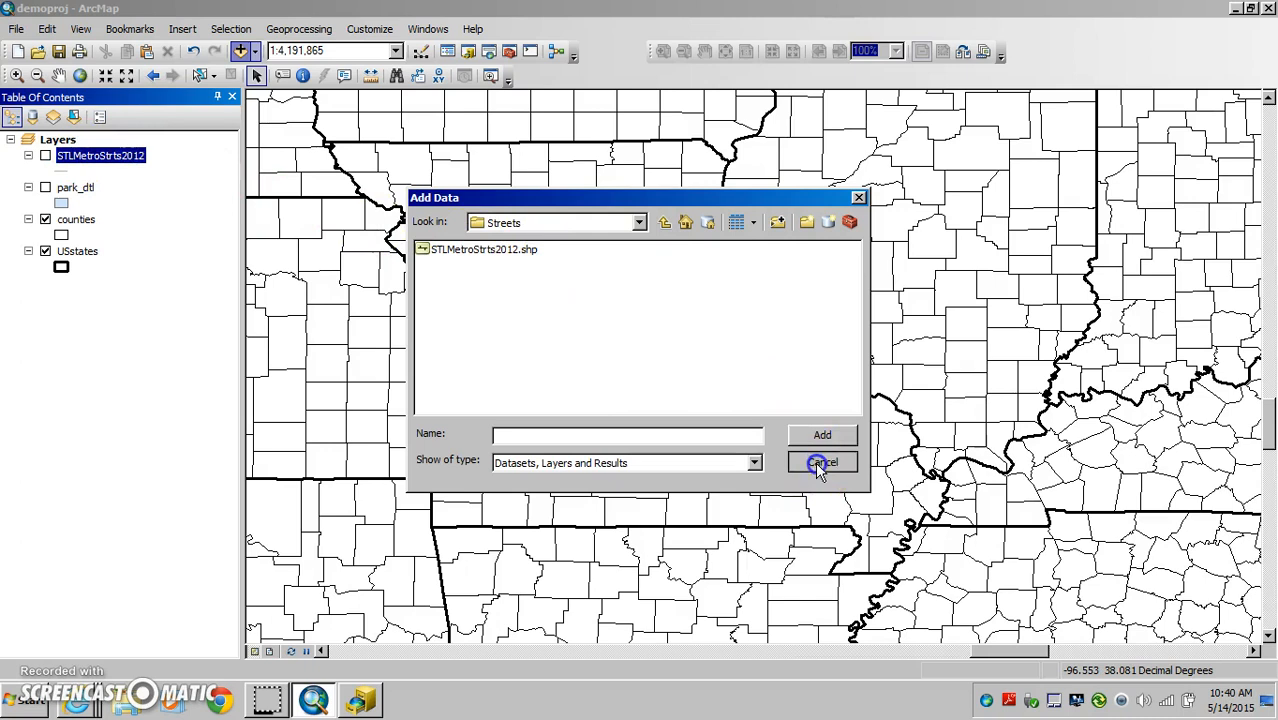
# Open the attribute table of the STLMetroStrts2012 layer and highlight its NAME field
pyautogui.rightClick(102, 160)
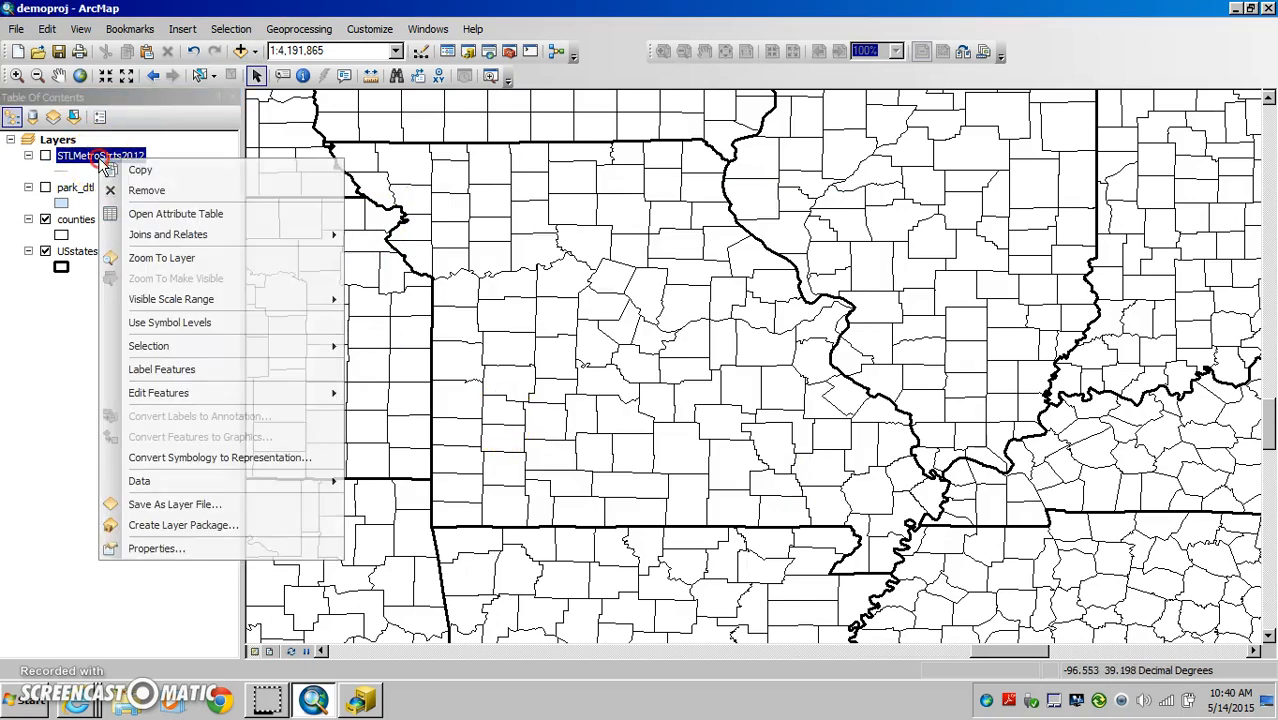
pyautogui.click(131, 213)
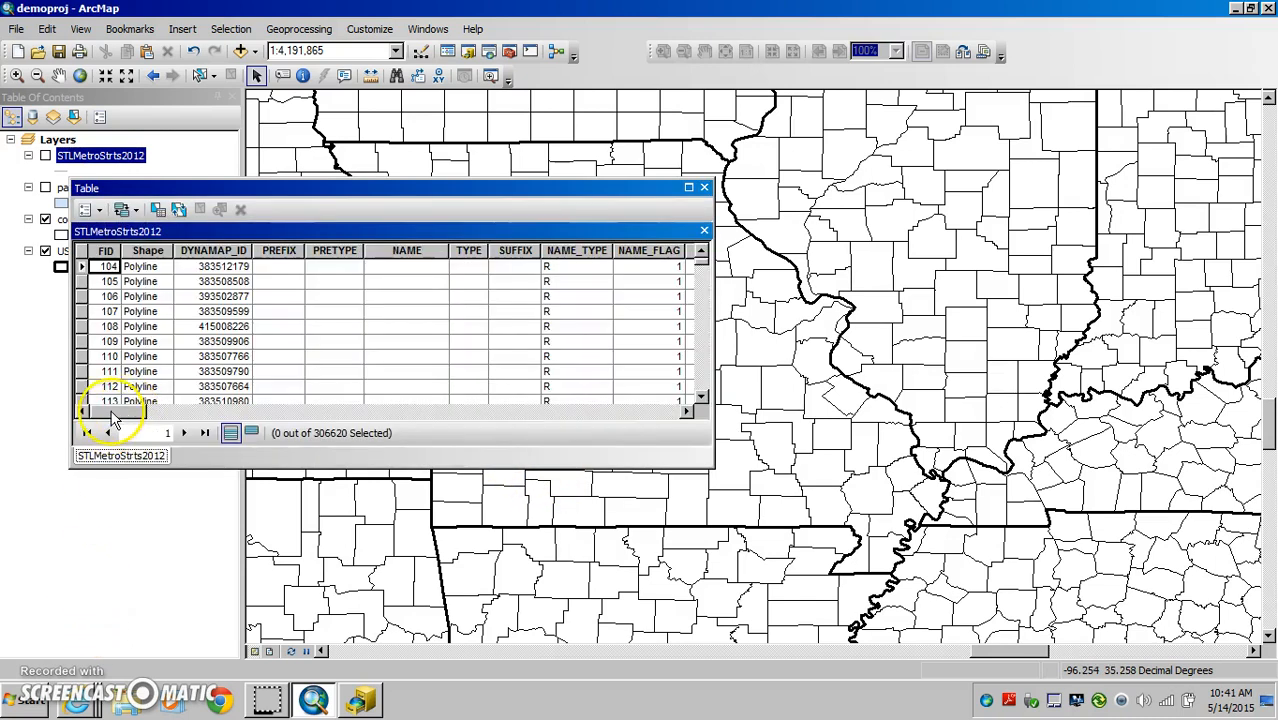
pyautogui.moveTo(113, 418)
pyautogui.mouseDown()
pyautogui.moveTo(637, 425)
pyautogui.moveTo(111, 420)
pyautogui.mouseUp()
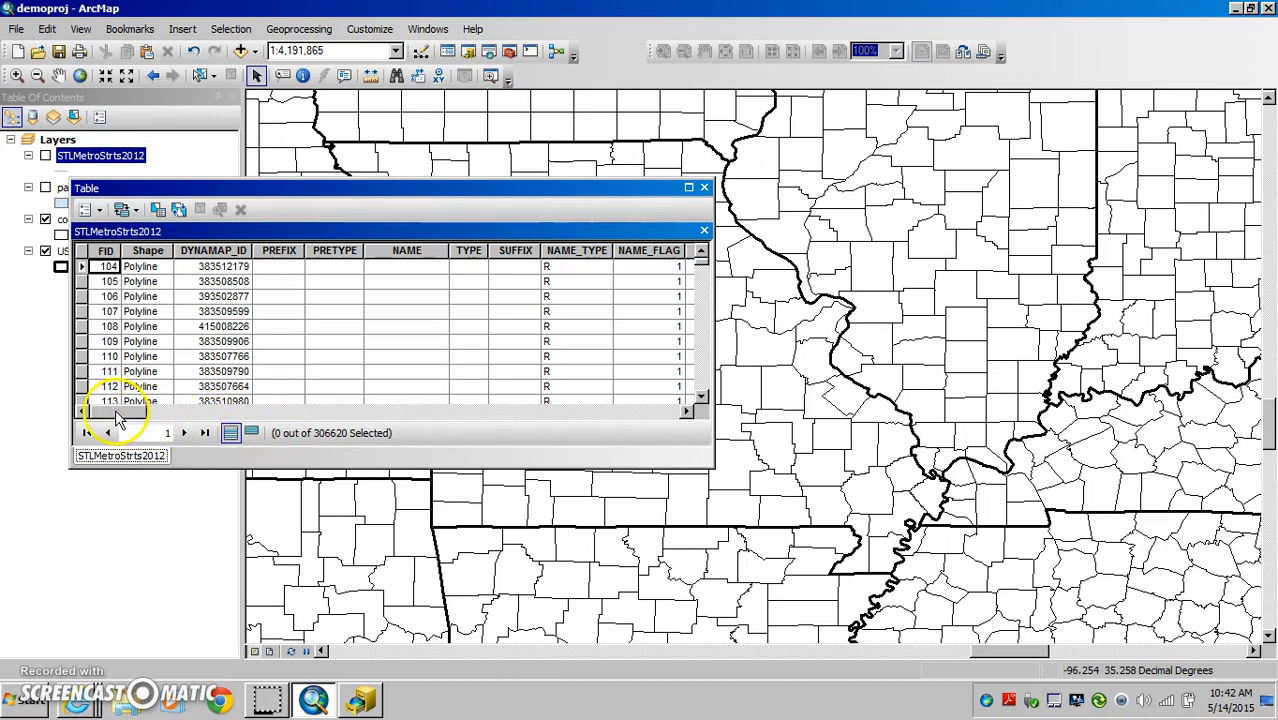
pyautogui.moveTo(117, 416); pyautogui.dragTo(128, 418)
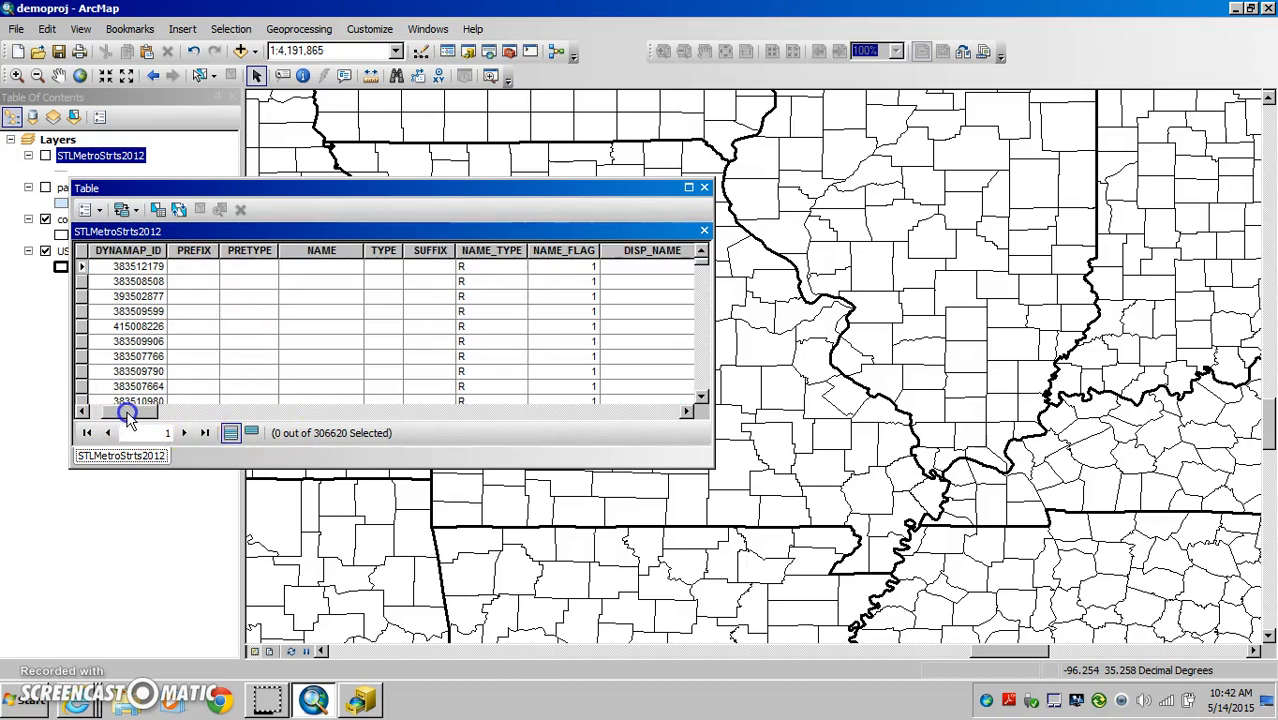
pyautogui.click(312, 251)
pyautogui.click(250, 330)
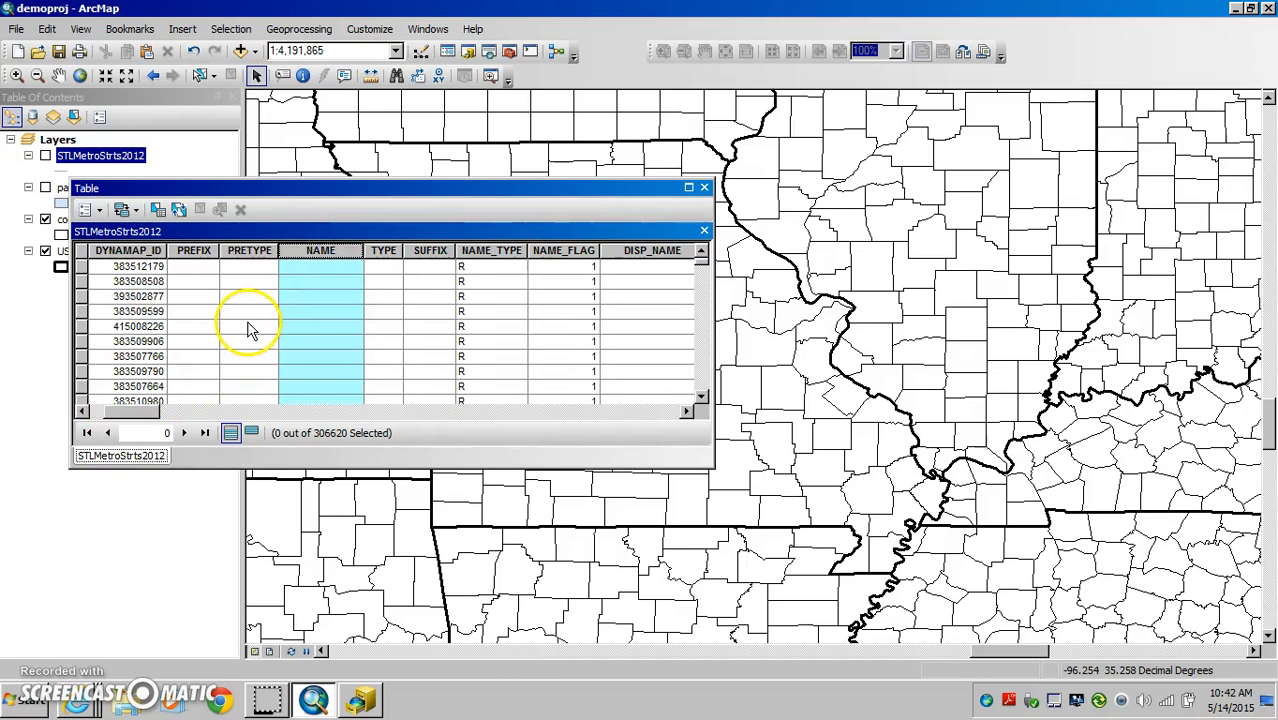
# Examine the address range fields L_F_ADD_IN, L_T_ADD_IN, R_F_ADD_IN and R_T_ADD_IN, highlighting each in turn
pyautogui.moveTo(137, 410); pyautogui.dragTo(508, 415)
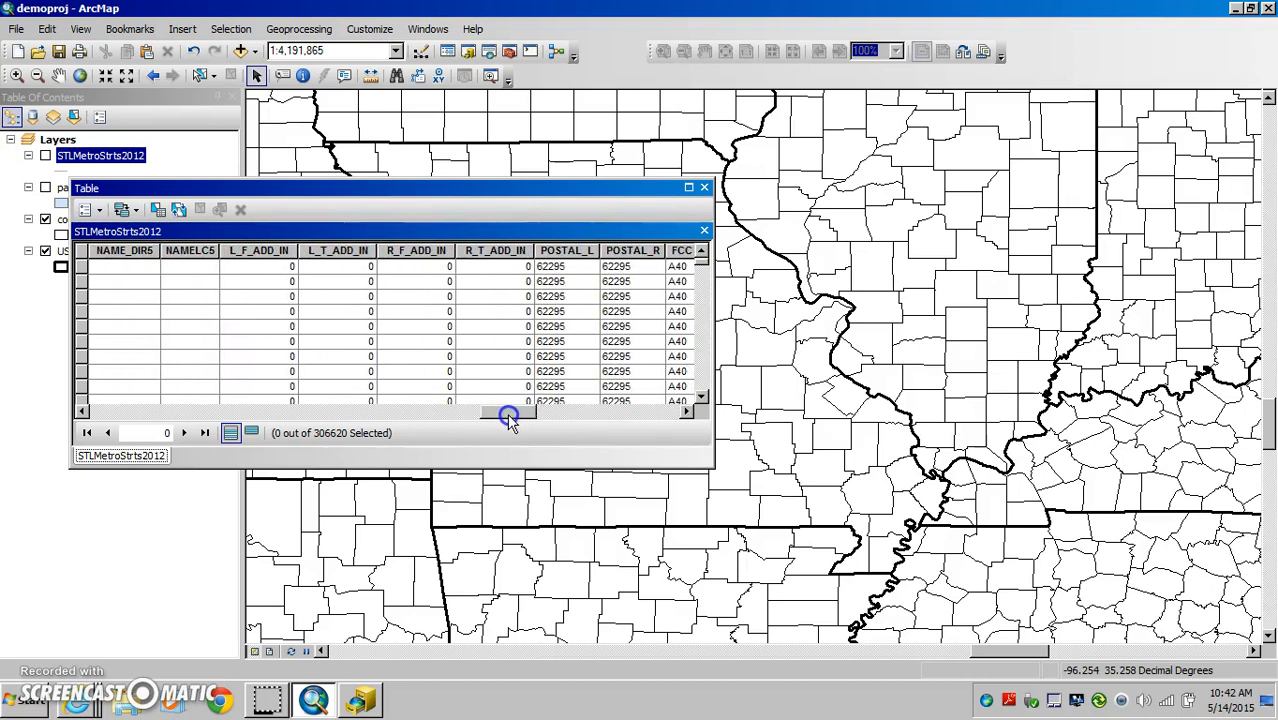
pyautogui.click(258, 250)
pyautogui.click(318, 250)
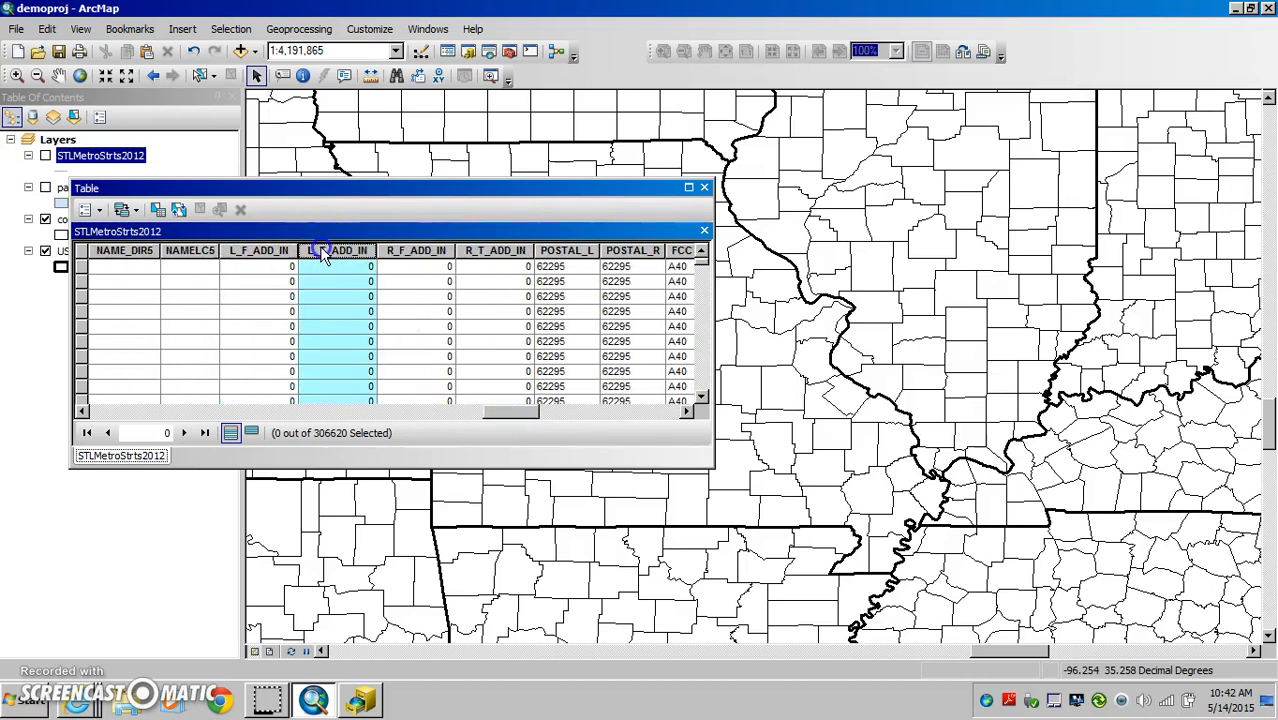
pyautogui.click(402, 251)
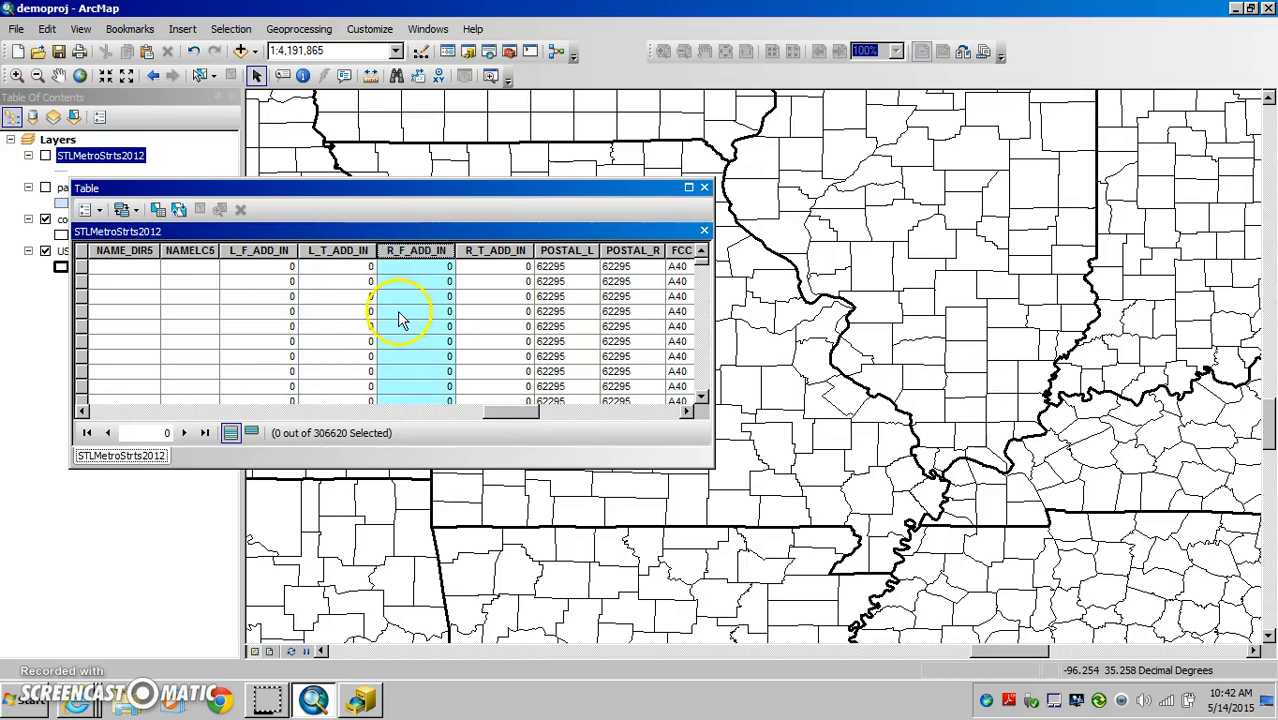
pyautogui.click(490, 251)
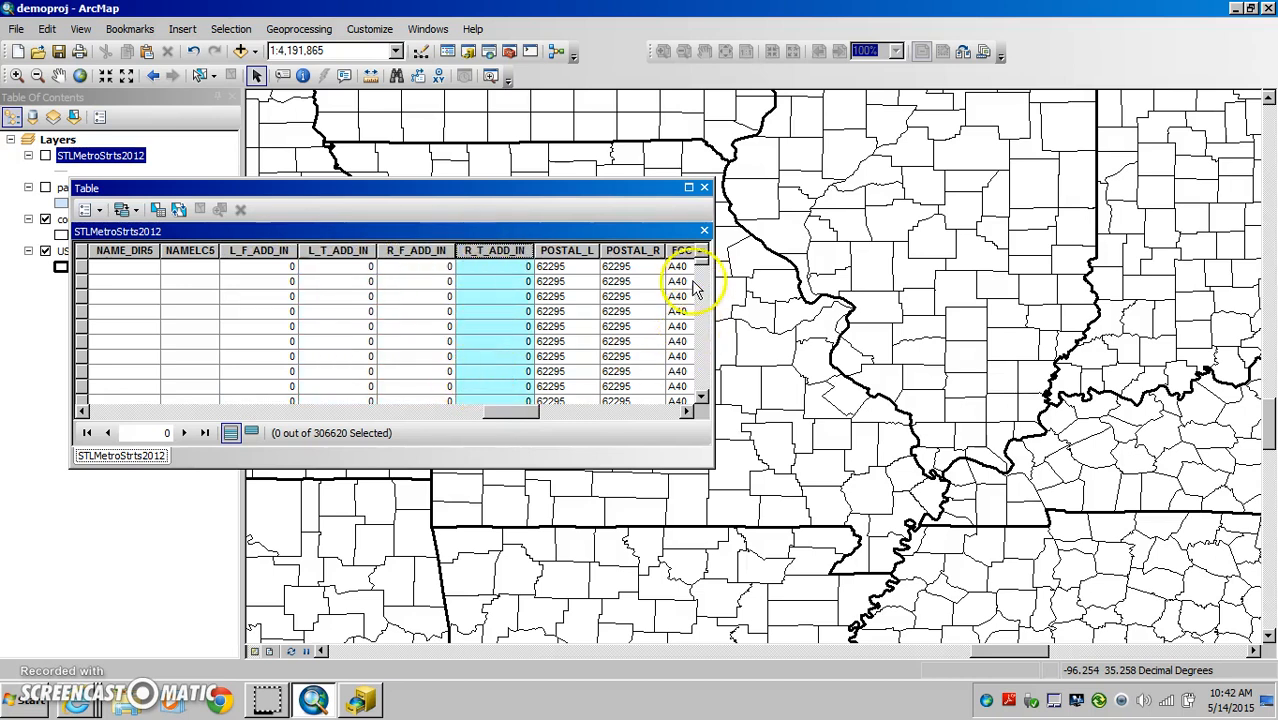
# Find records with filled-in address numbers and compare their left and right from/to address fields one by one
pyautogui.moveTo(703, 256); pyautogui.dragTo(704, 352)
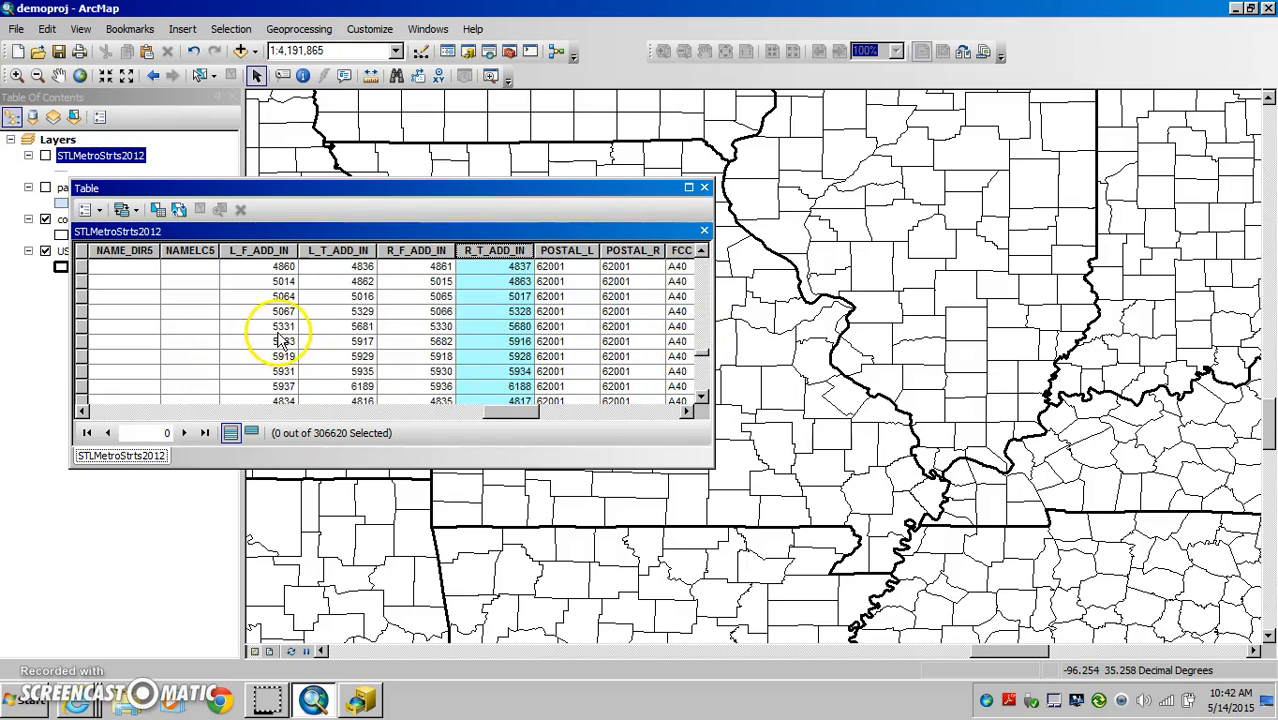
pyautogui.click(268, 250)
pyautogui.click(320, 251)
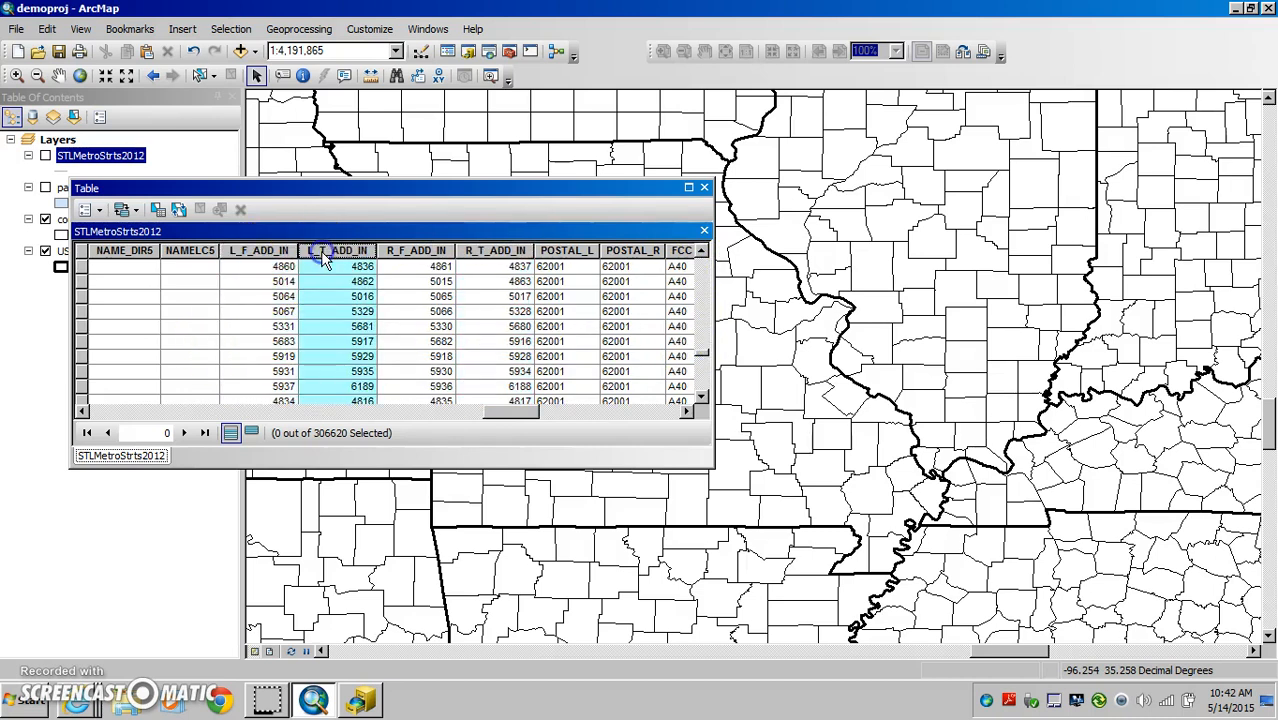
pyautogui.click(428, 252)
pyautogui.click(485, 251)
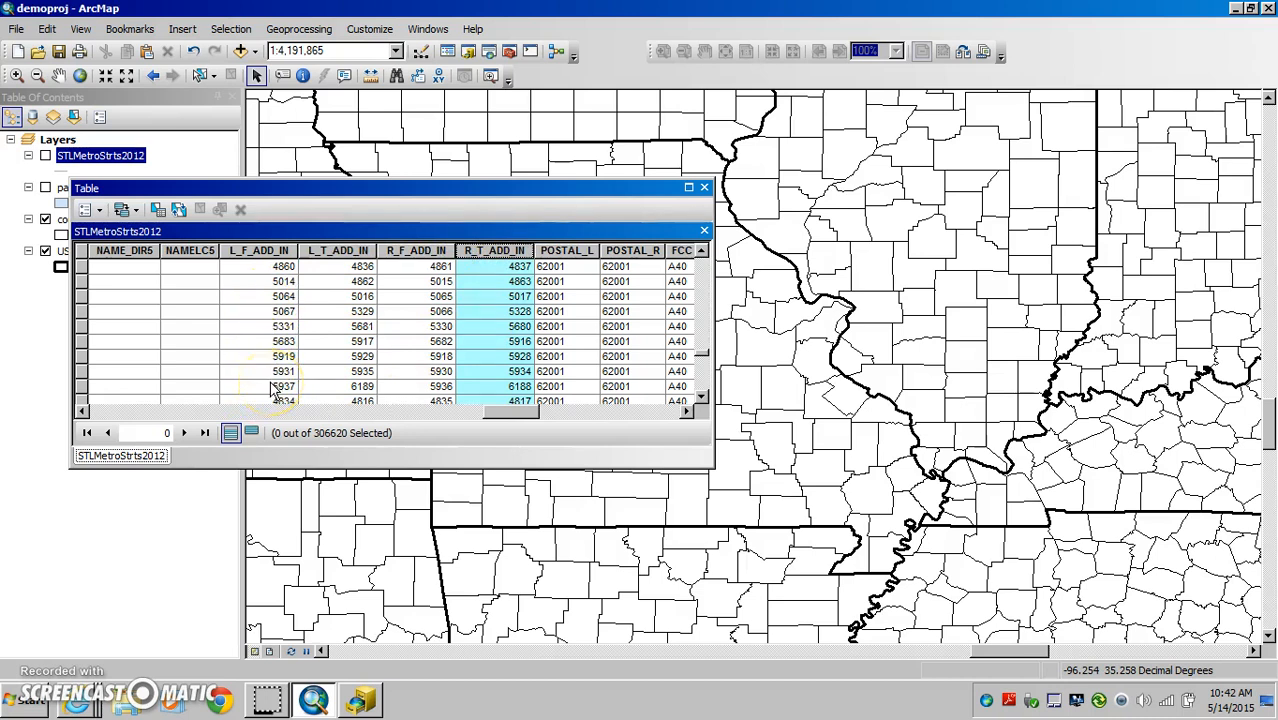
# Select the street record whose left addresses start at 5331, examine its street name fields, and move the table window clear of the layer list
pyautogui.click(81, 326)
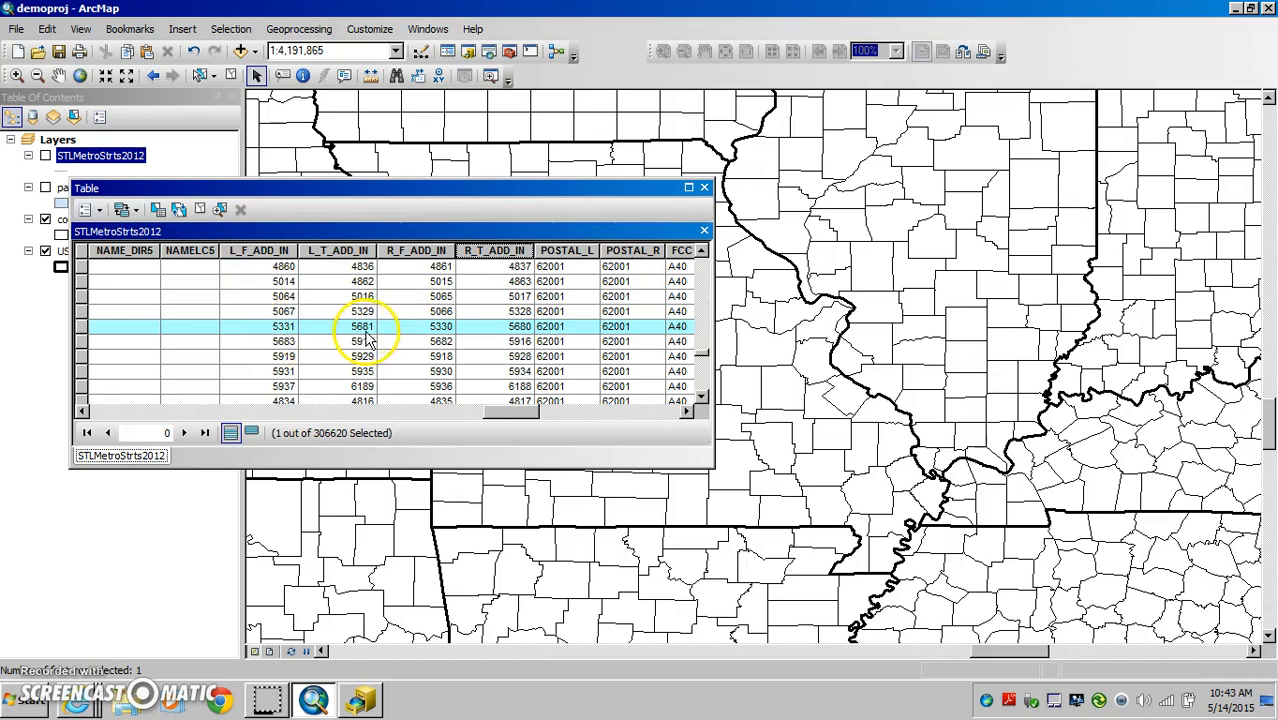
pyautogui.moveTo(505, 412); pyautogui.dragTo(202, 408)
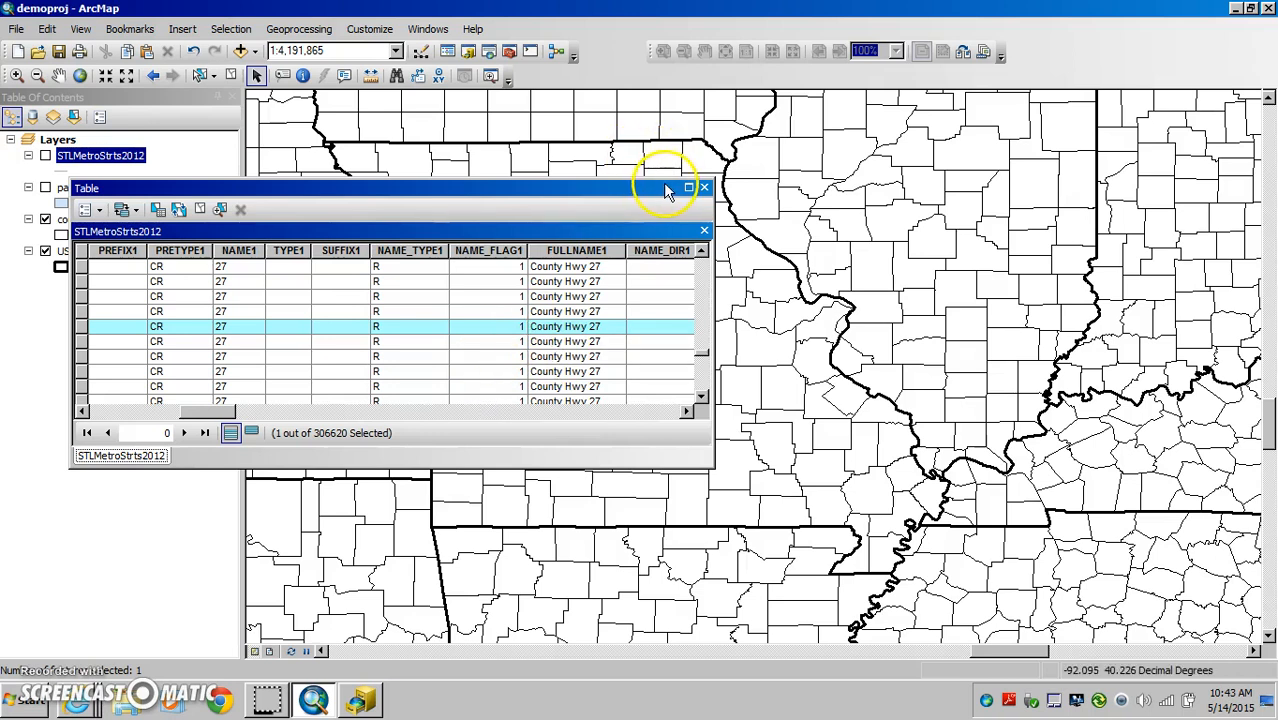
pyautogui.moveTo(662, 186); pyautogui.dragTo(738, 200)
pyautogui.moveTo(979, 207); pyautogui.dragTo(836, 212)
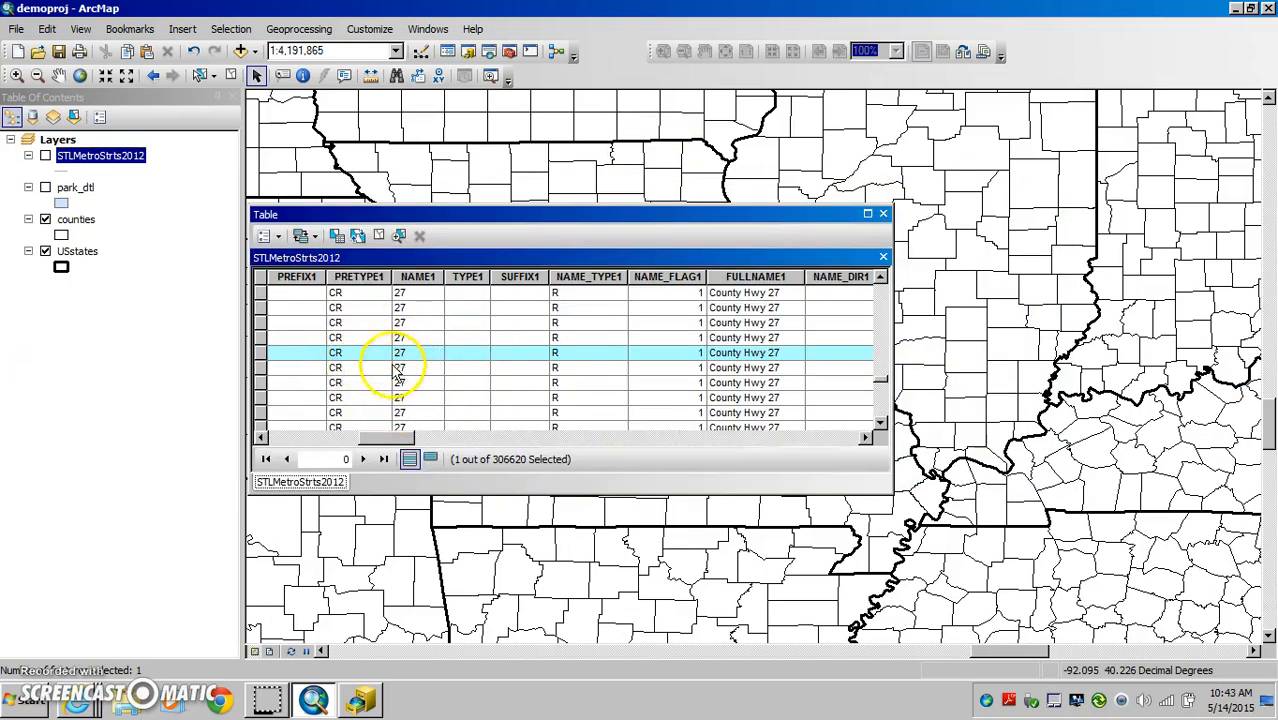
# Clear the selected street record and close the attribute table
pyautogui.click(256, 75)
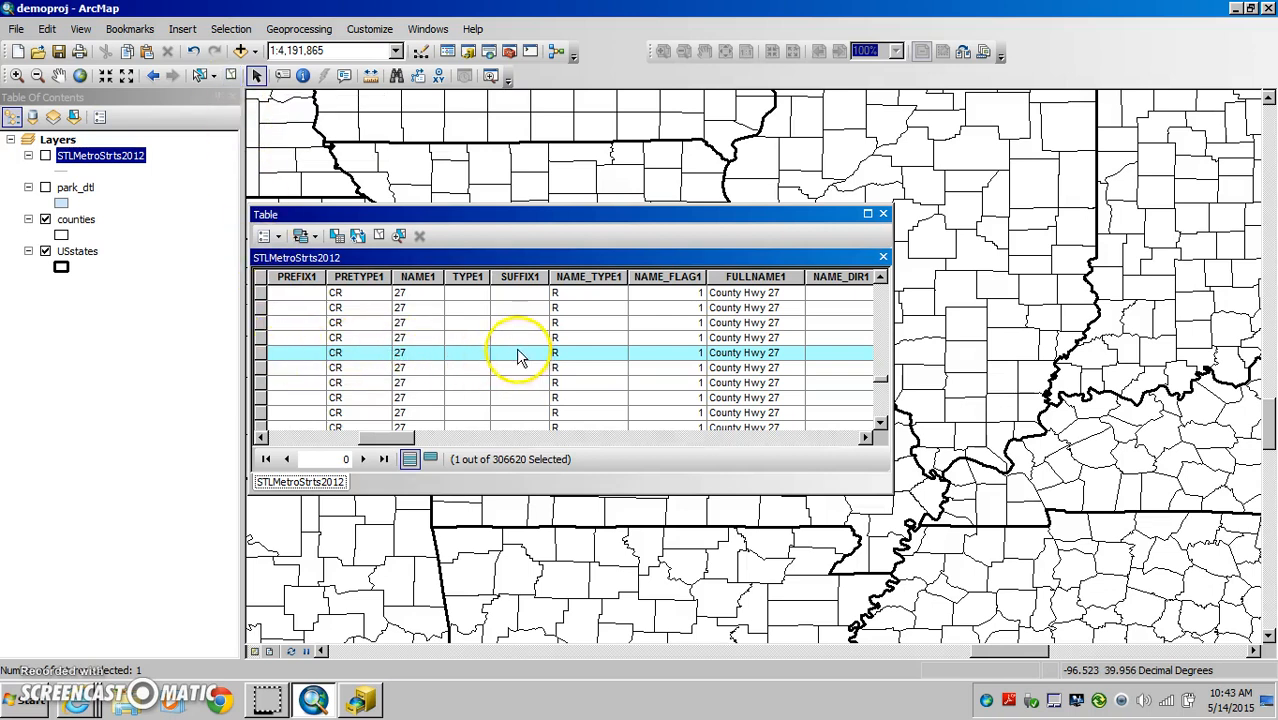
pyautogui.click(232, 80)
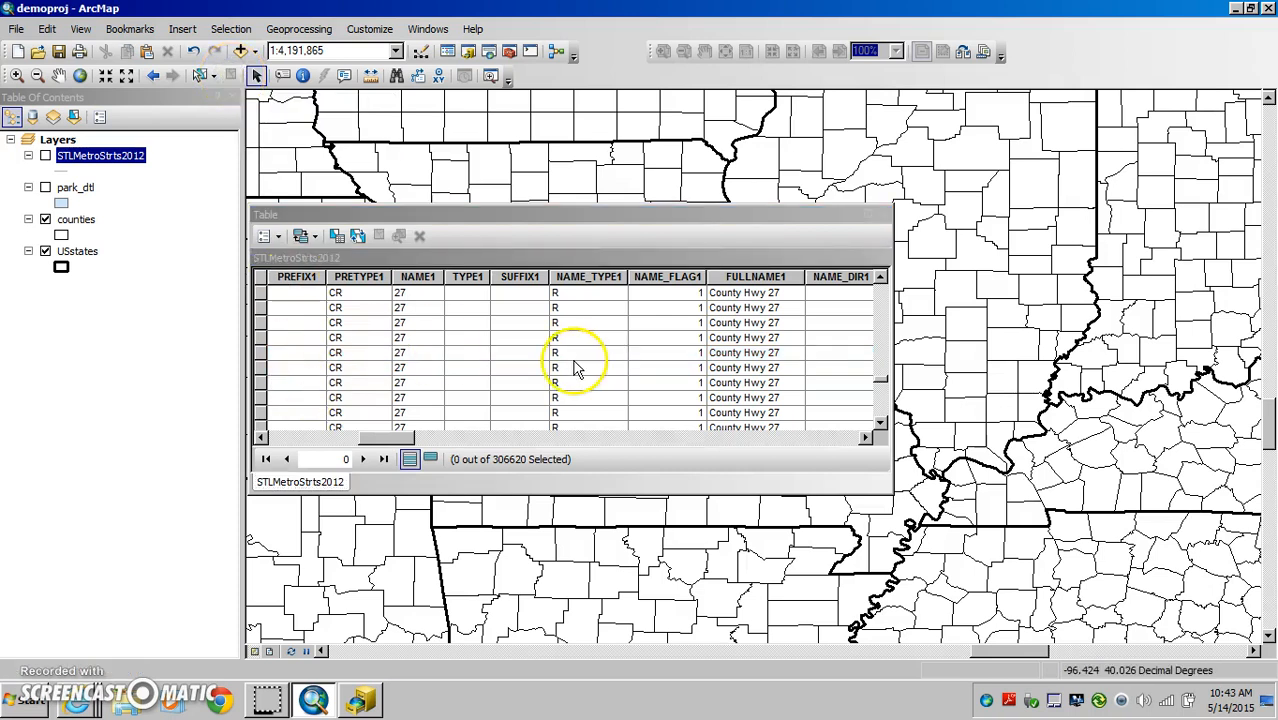
pyautogui.click(886, 215)
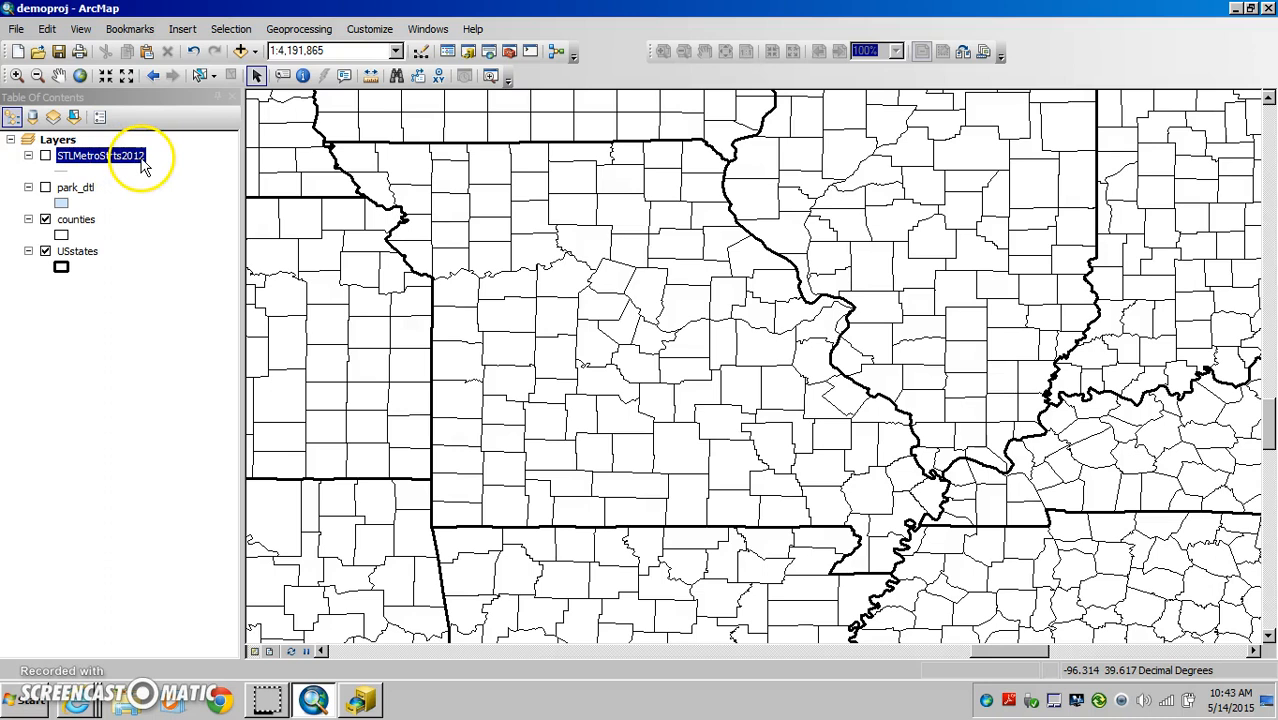
# Display the STLMetroStrts2012 streets on the map to view their coverage, and hide the layer again
pyautogui.click(45, 157)
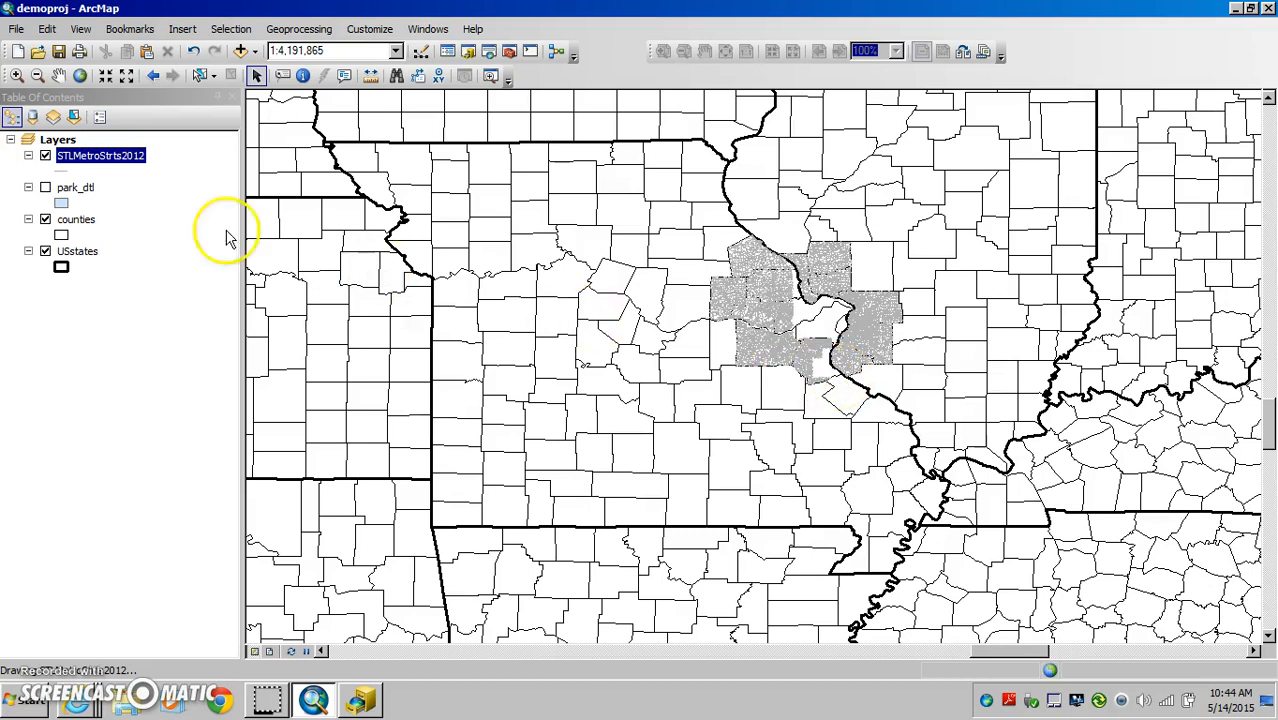
pyautogui.click(45, 156)
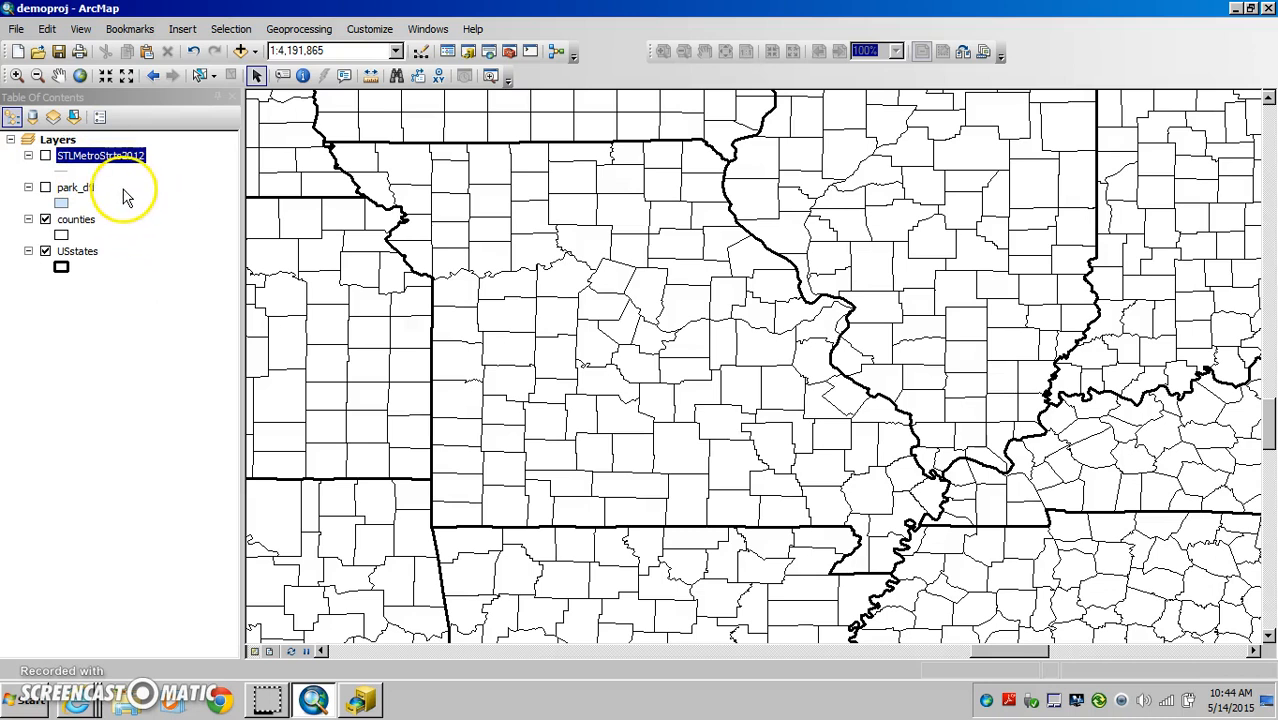
# Add the StChasPksTest table from PPTGeocoding.mdb in the GTKArcGIS Practice folder to the map
pyautogui.click(241, 52)
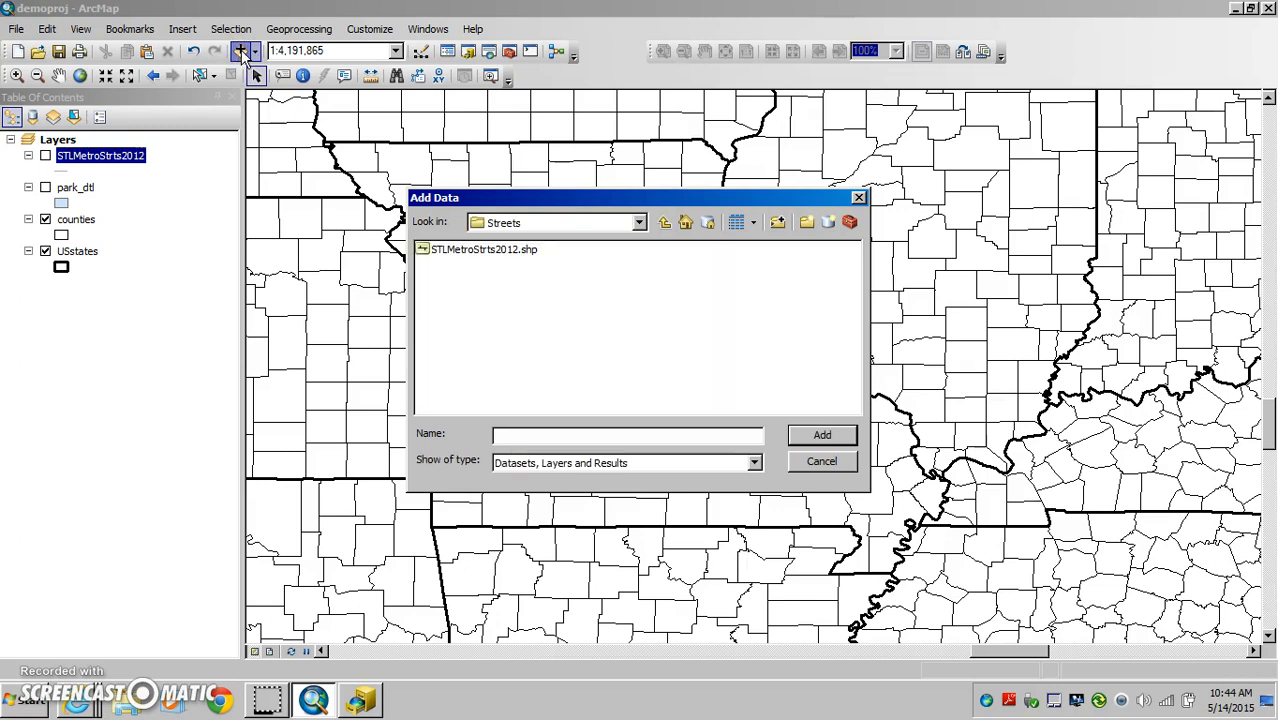
pyautogui.click(638, 223)
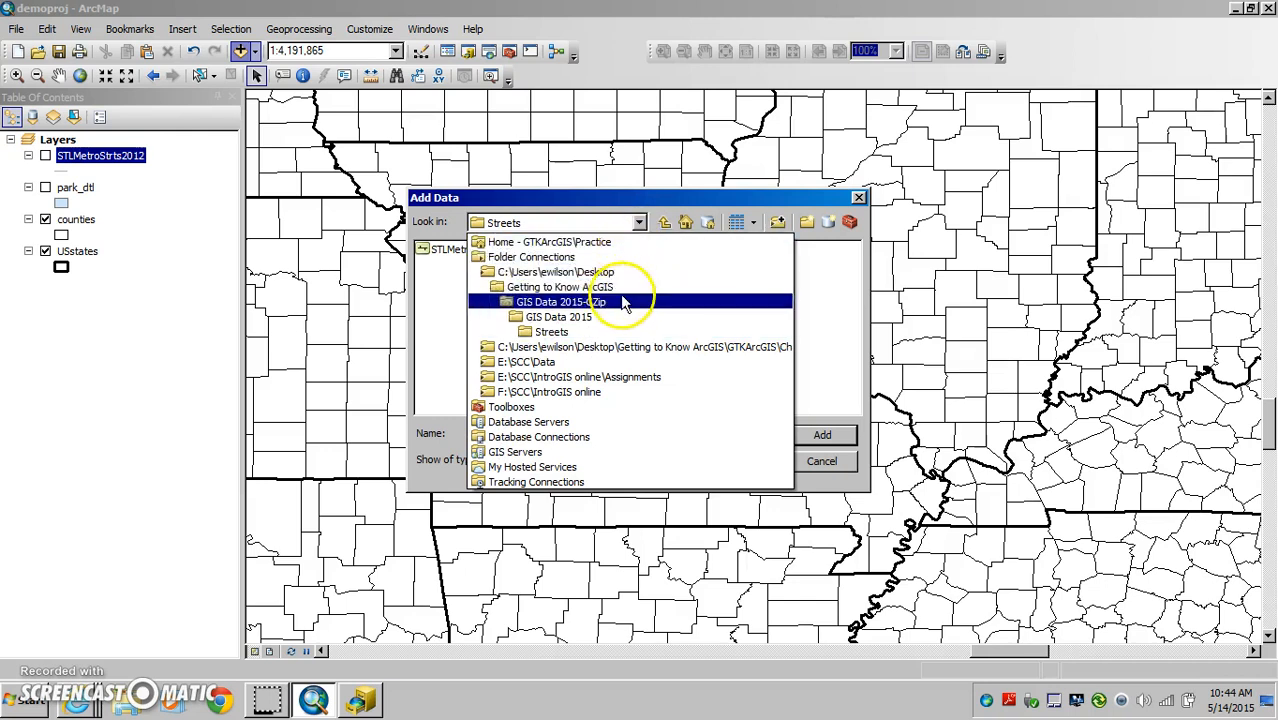
pyautogui.click(601, 289)
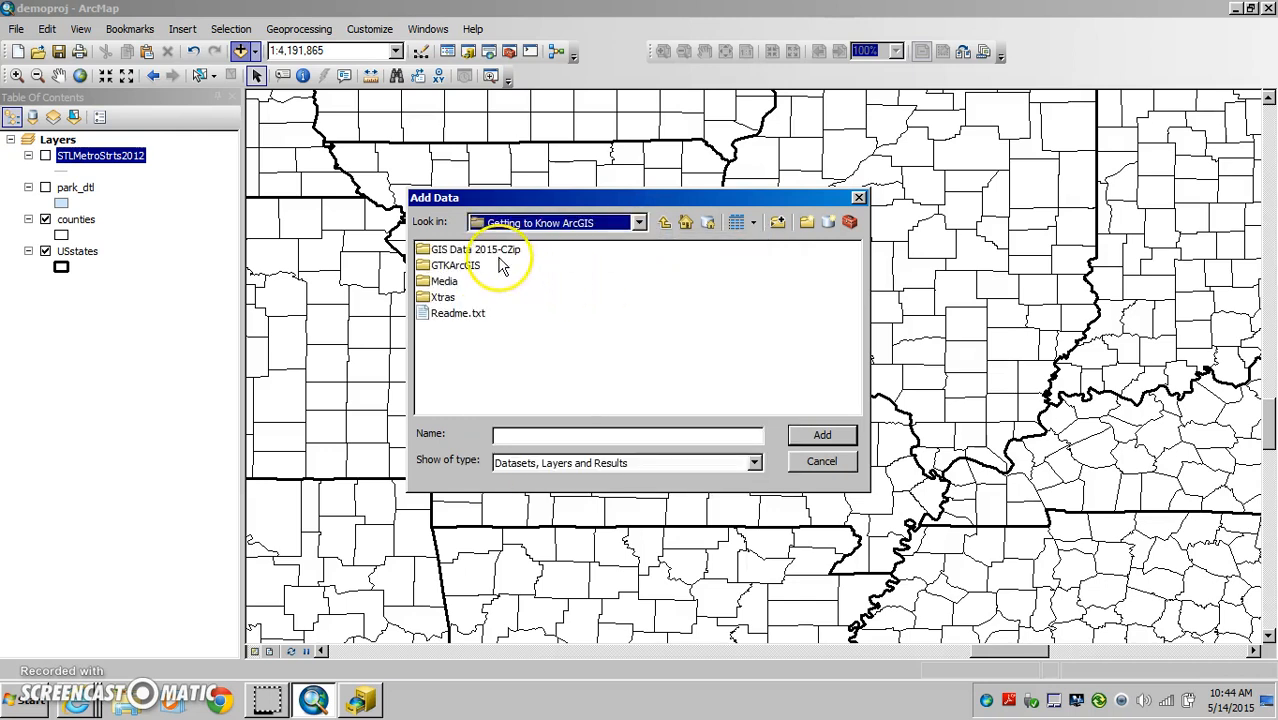
pyautogui.doubleClick(464, 272)
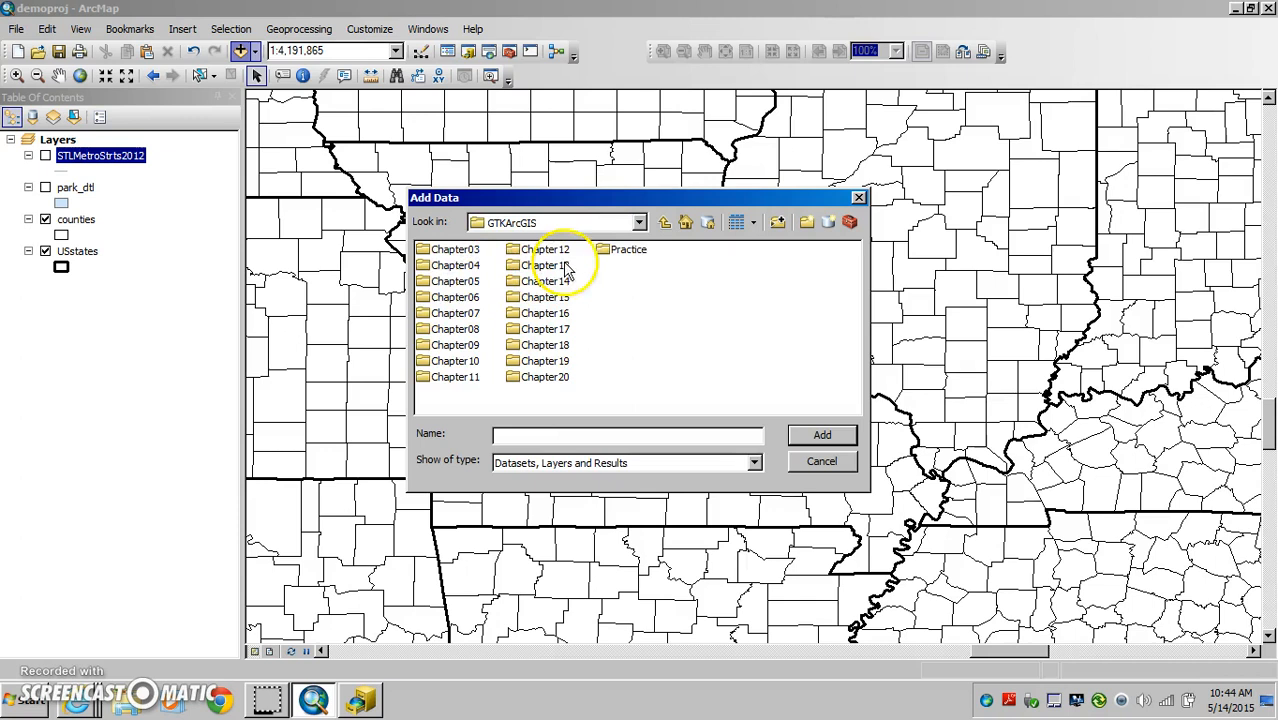
pyautogui.doubleClick(624, 251)
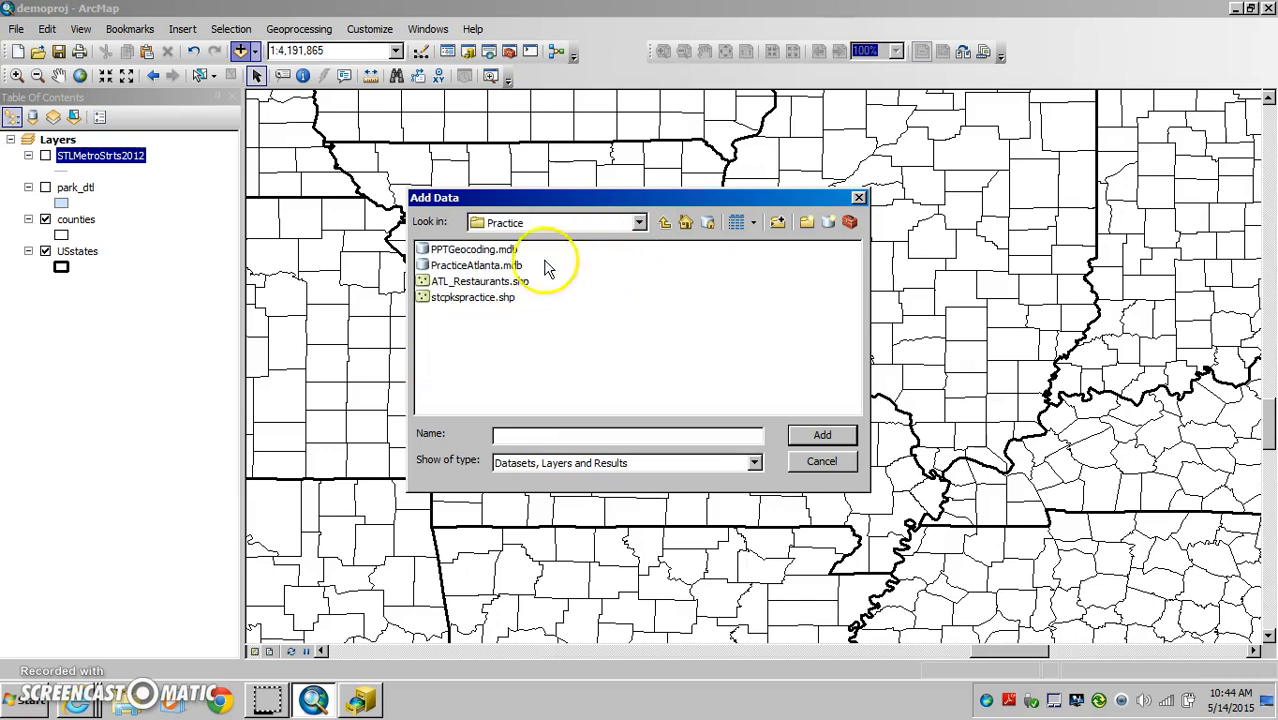
pyautogui.doubleClick(459, 253)
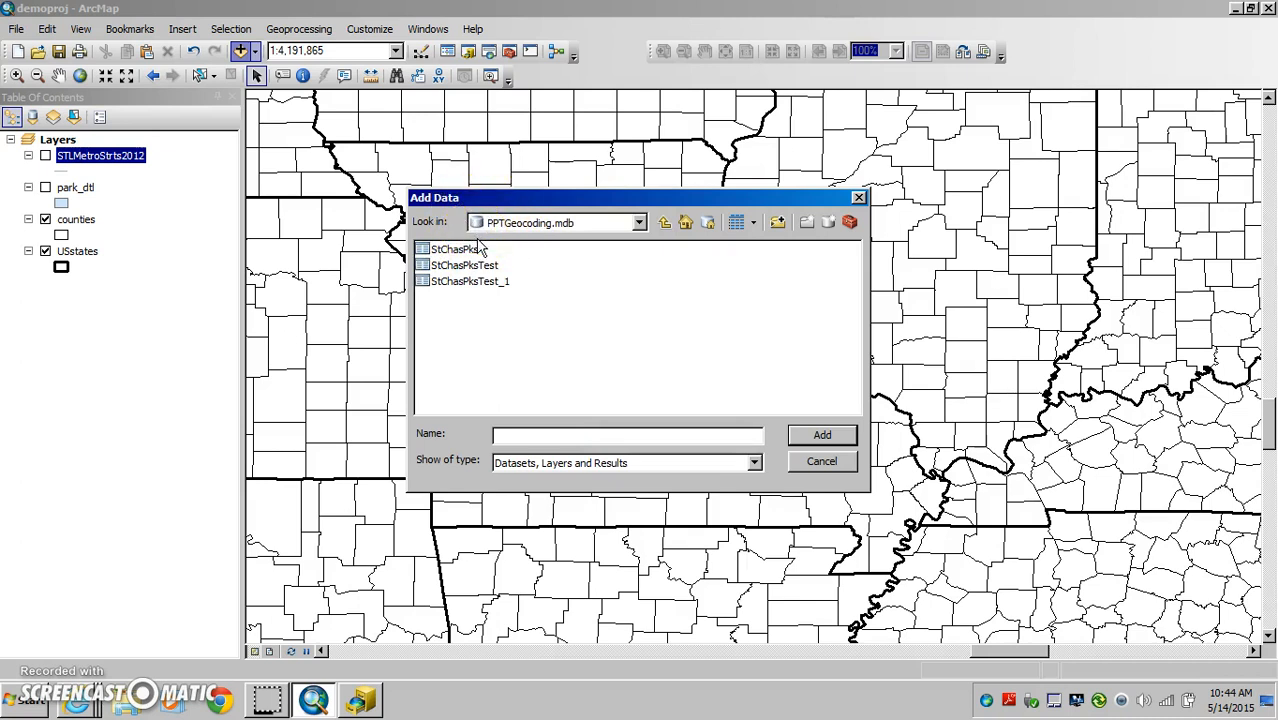
pyautogui.click(452, 267)
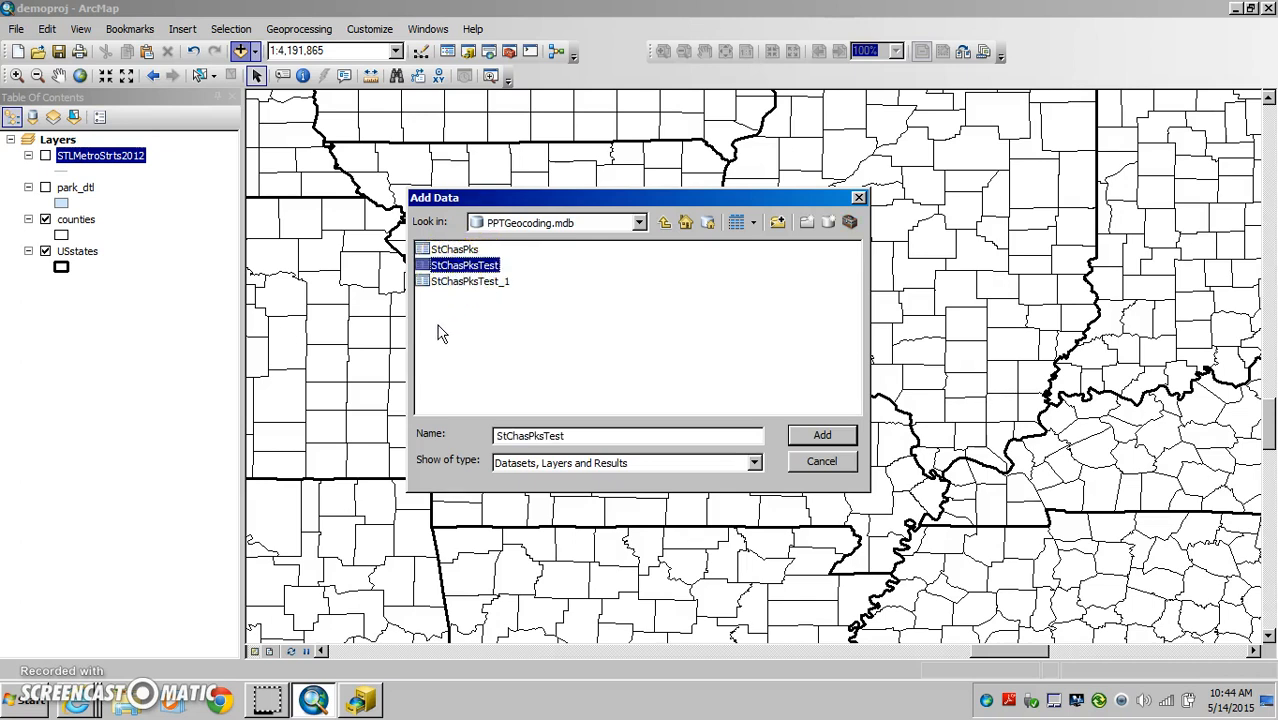
pyautogui.click(822, 437)
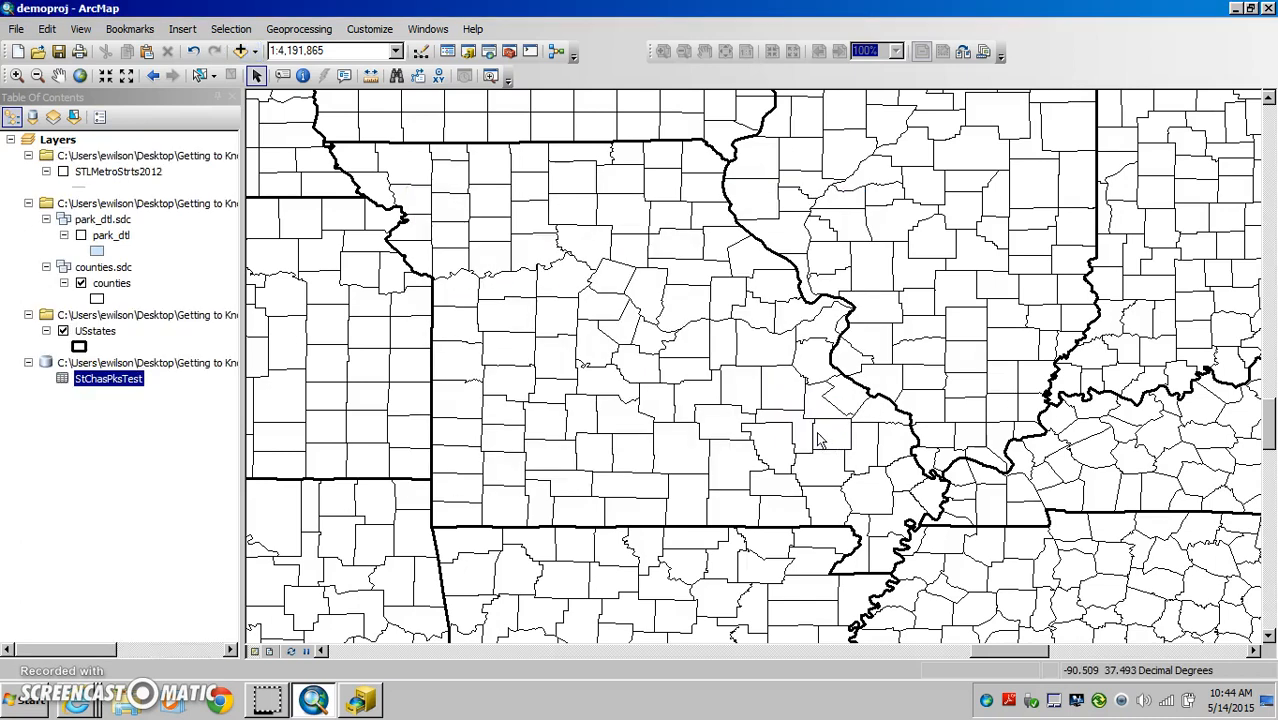
# Switch to ArcCatalog and view the options for creating a new personal geodatabase in the Practice folder
pyautogui.click(366, 706)
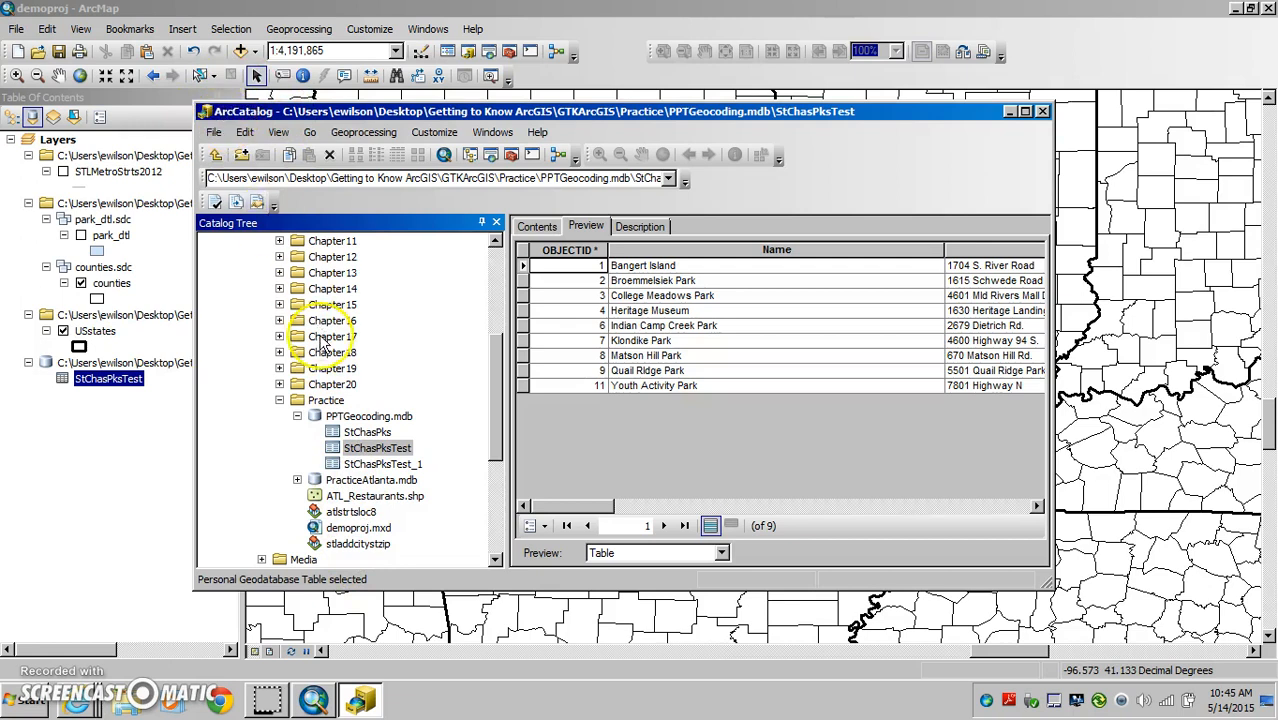
pyautogui.click(332, 418)
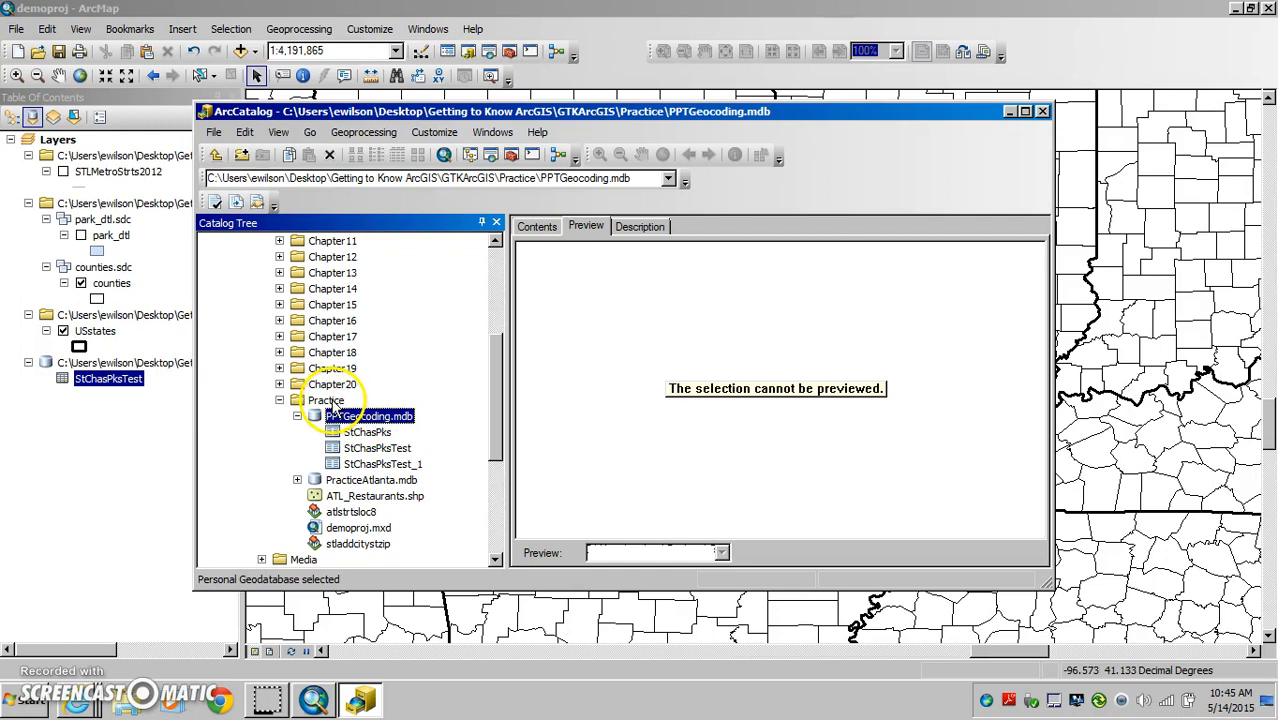
pyautogui.click(328, 401)
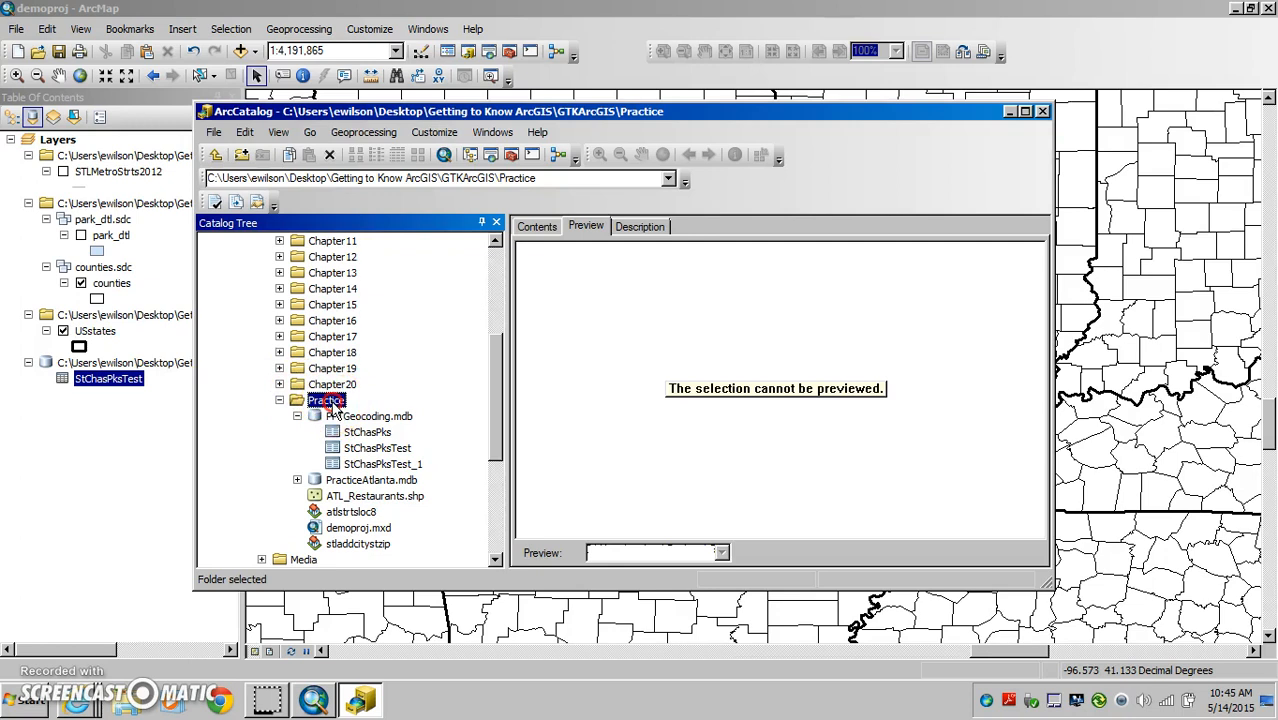
pyautogui.rightClick(333, 403)
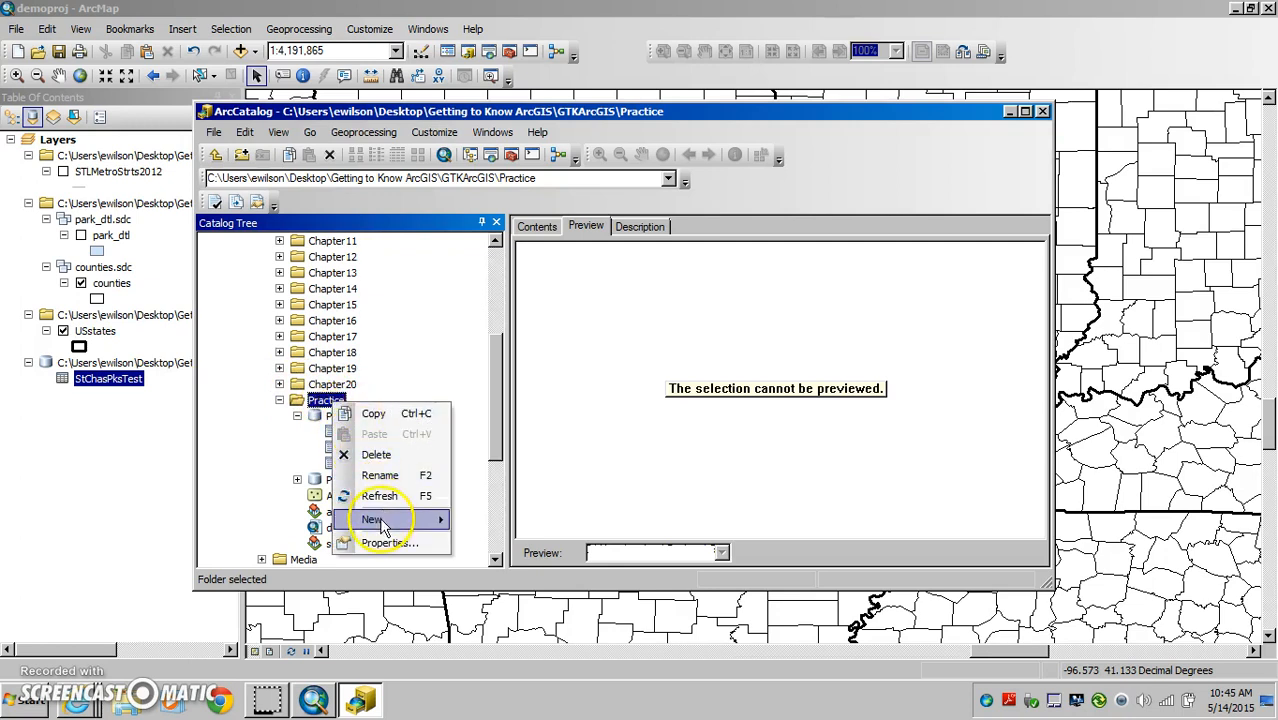
pyautogui.moveTo(382, 520)
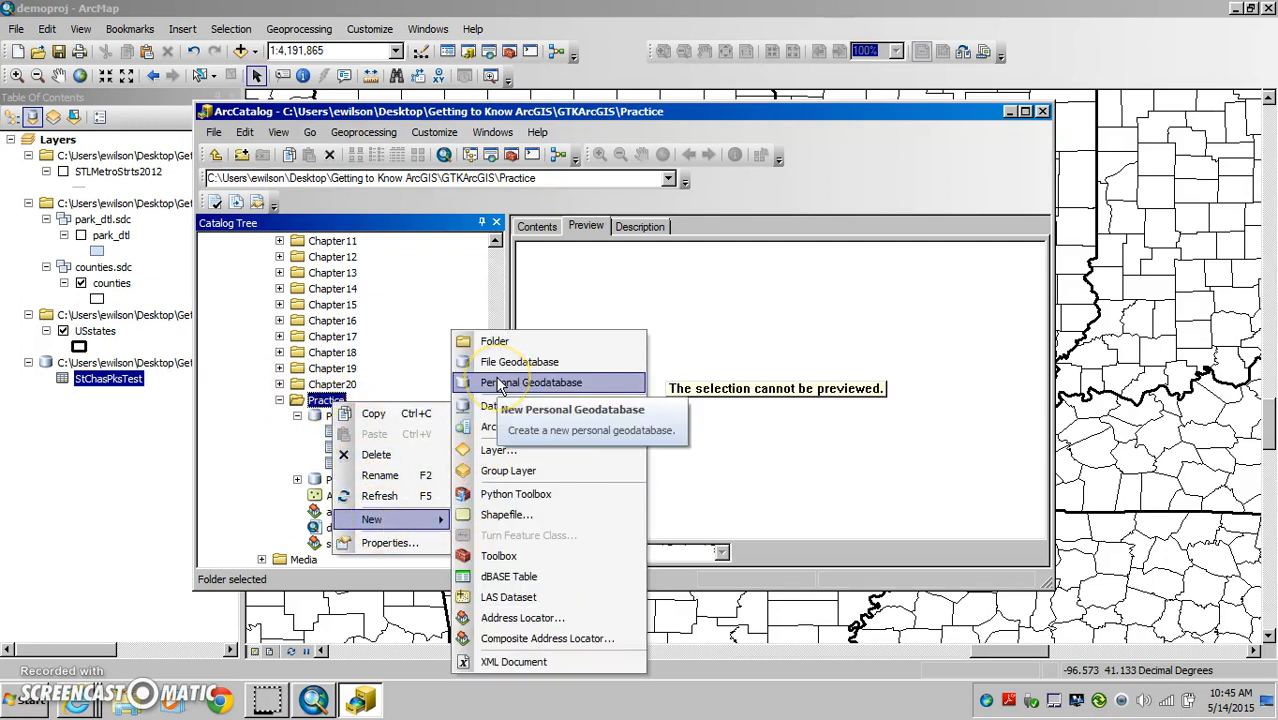
pyautogui.click(385, 338)
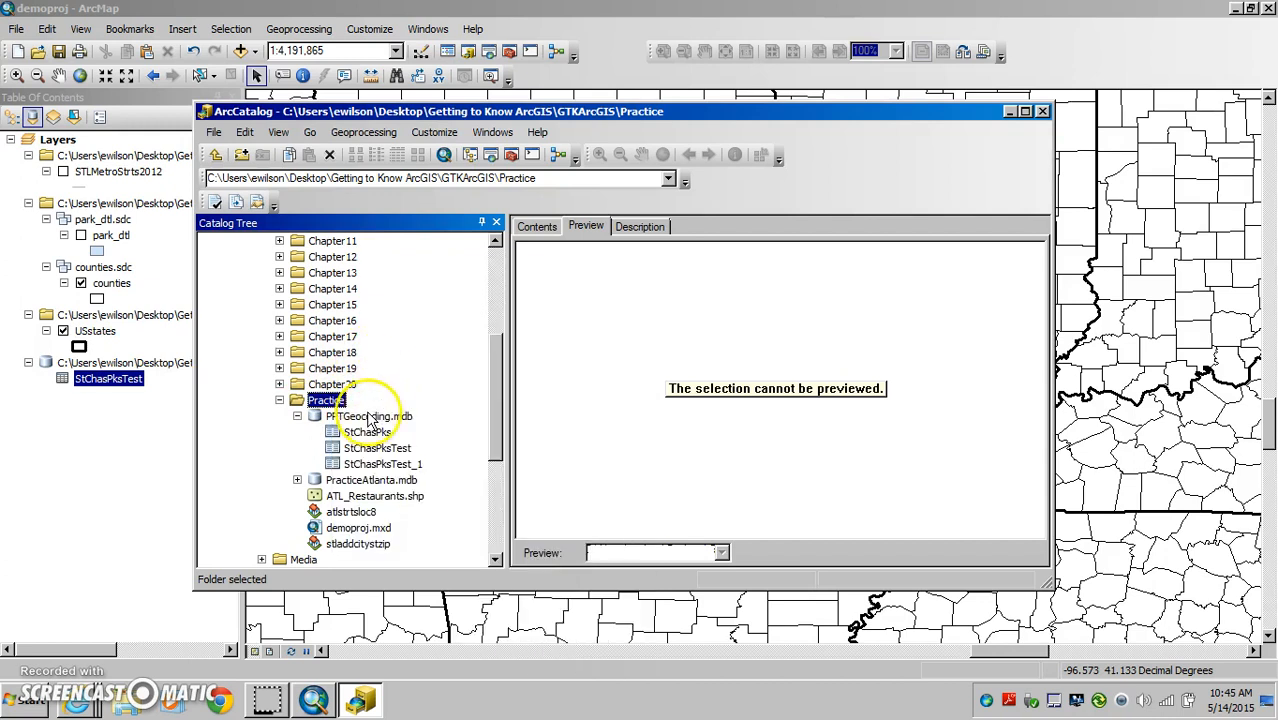
# View the item types that can be created inside PPTGeocoding.mdb, and leave ArcCatalog to return to the ArcMap project
pyautogui.click(369, 416)
pyautogui.rightClick(369, 418)
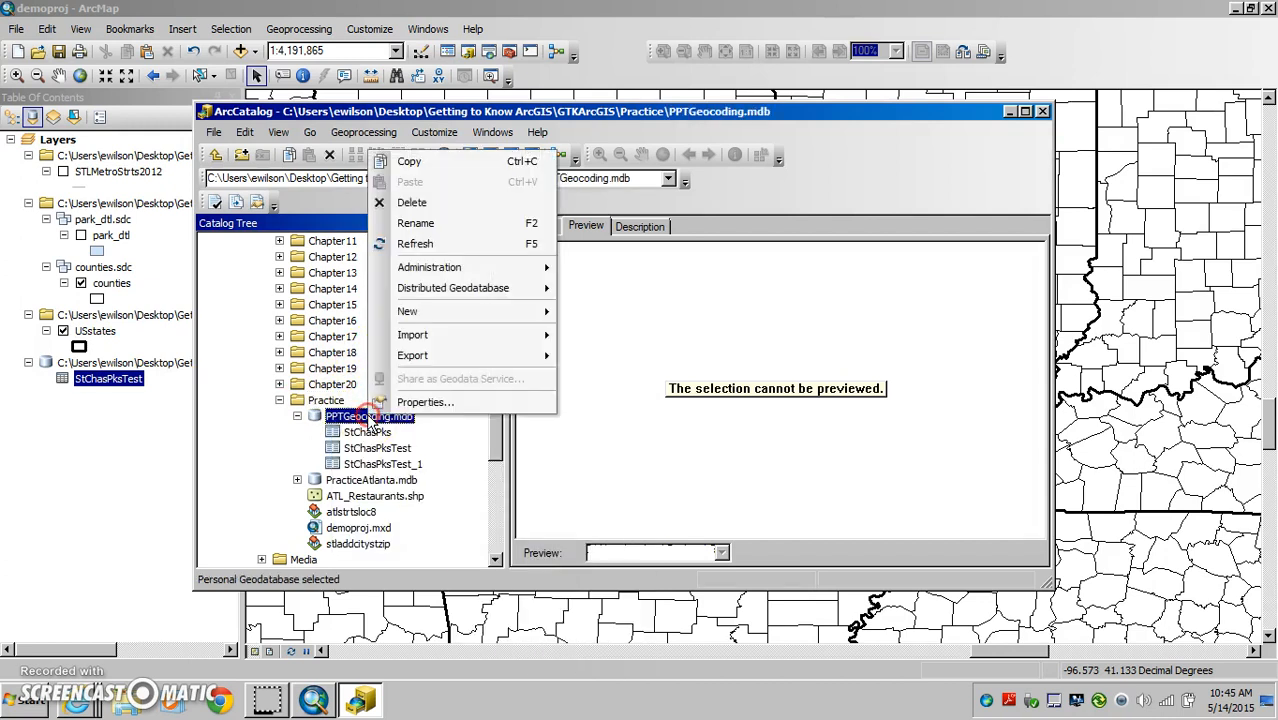
pyautogui.moveTo(460, 312)
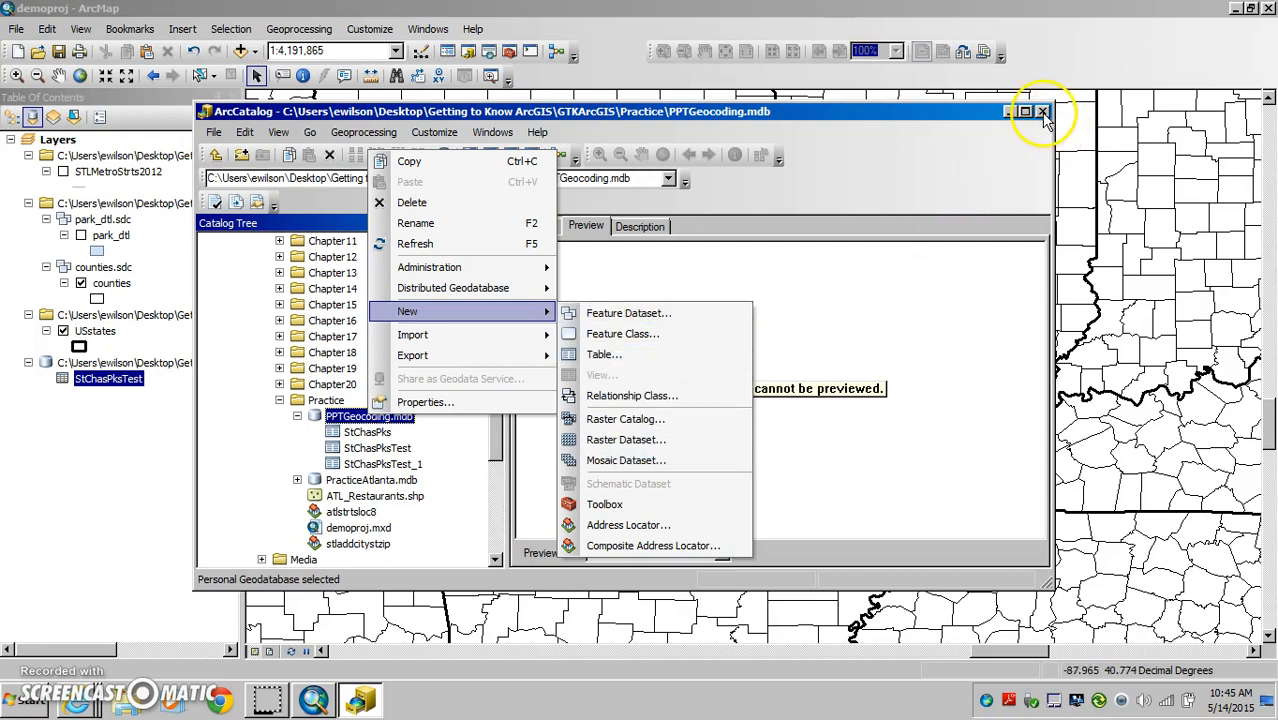
pyautogui.click(872, 112)
pyautogui.rightClick(878, 116)
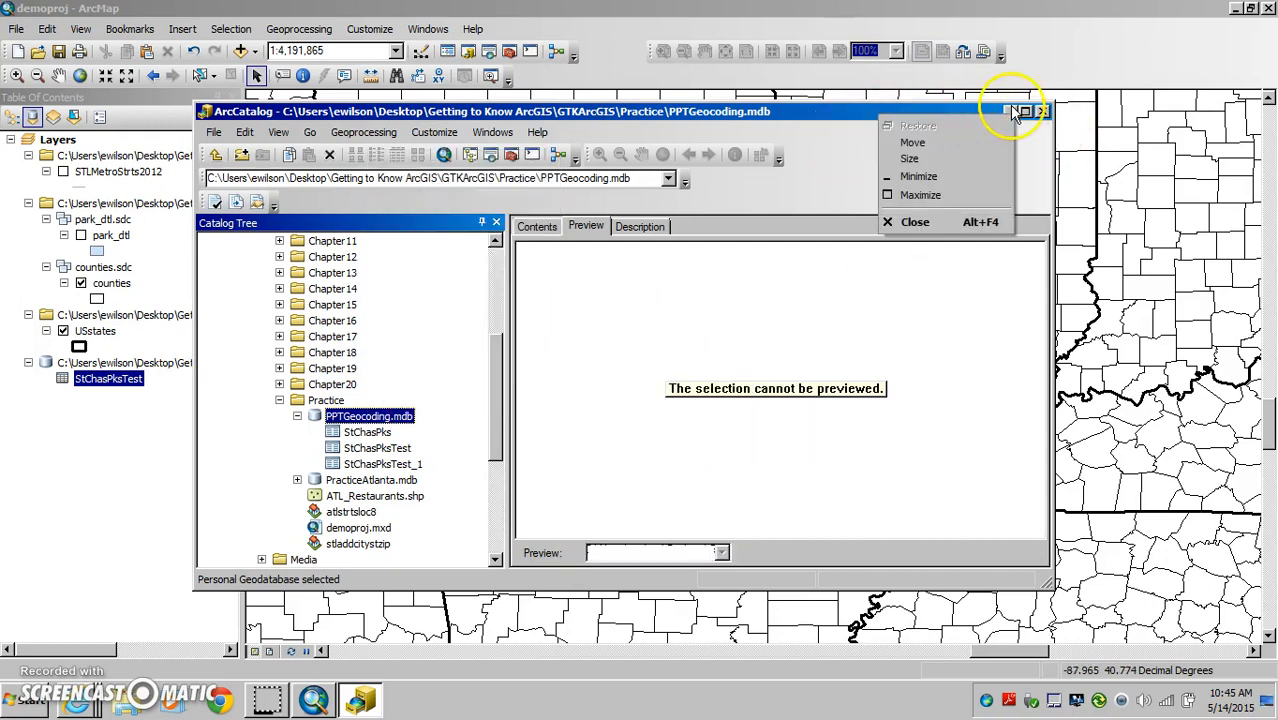
pyautogui.click(1040, 111)
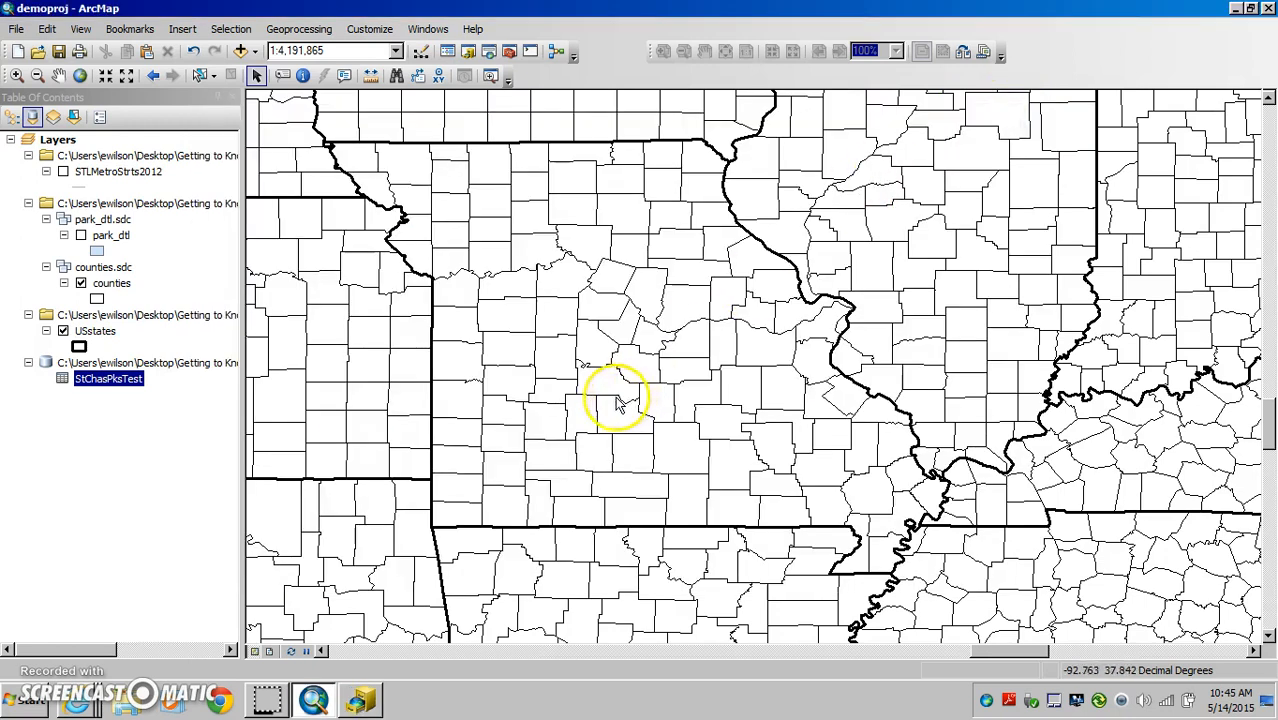
# Open the StChasPksTest attribute table and display the Editor toolbar
pyautogui.rightClick(102, 381)
pyautogui.click(142, 396)
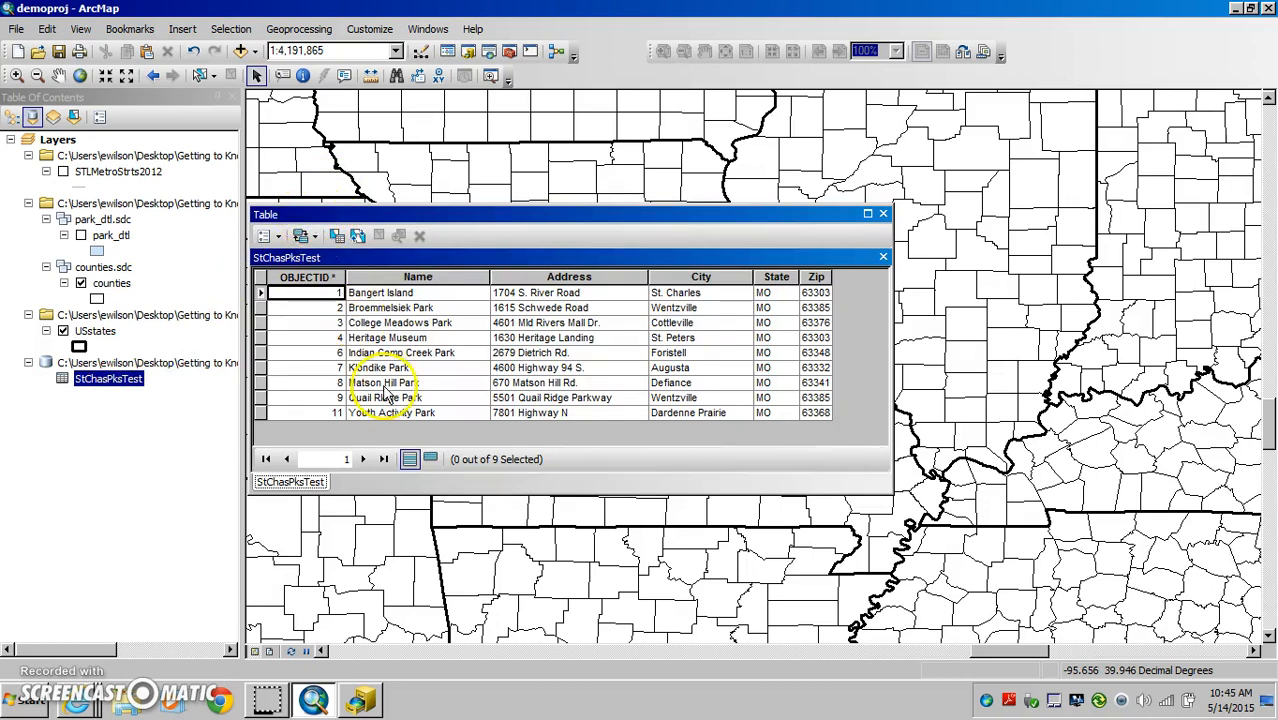
pyautogui.click(369, 29)
pyautogui.moveTo(377, 55)
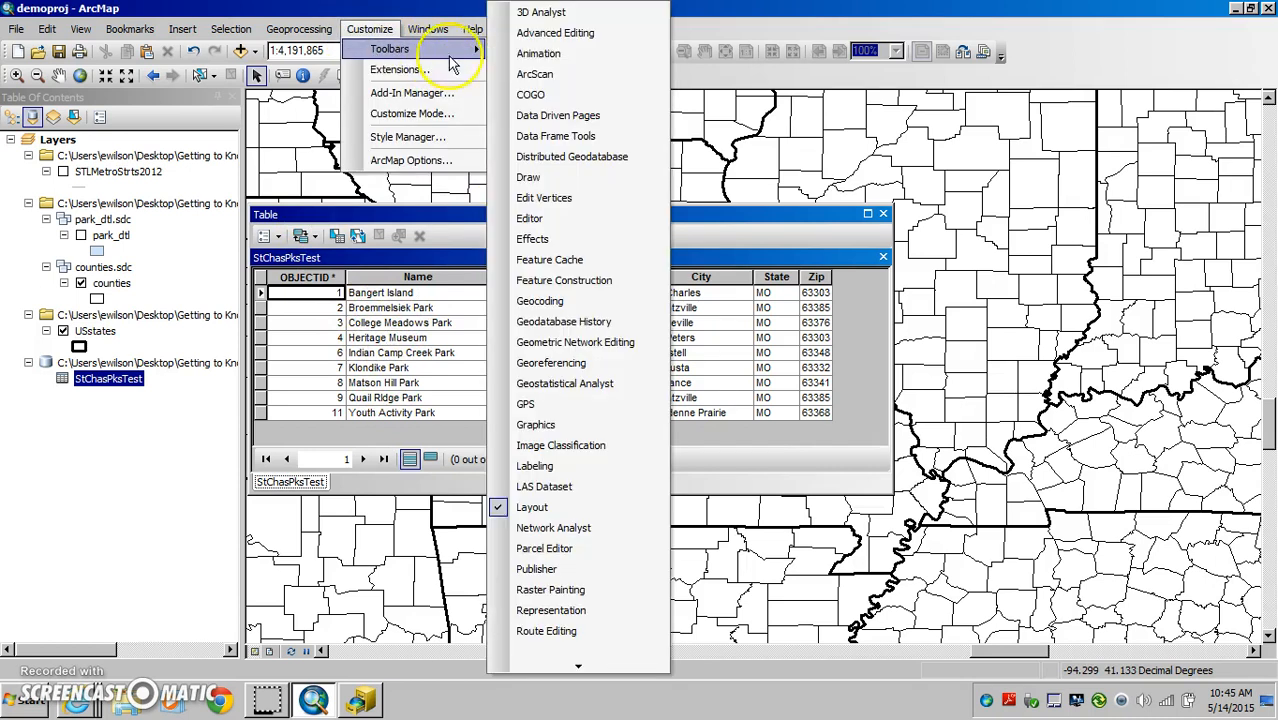
pyautogui.click(551, 222)
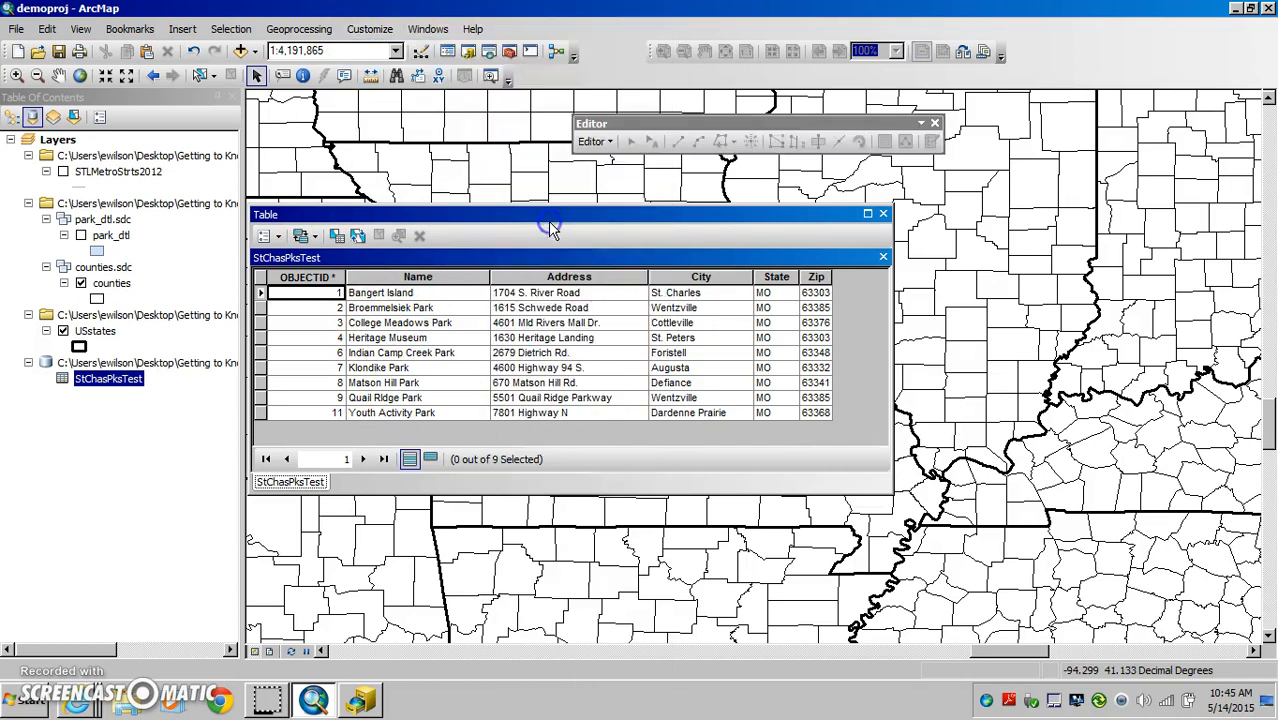
# Start an edit session on the StChasPksTest table
pyautogui.click(598, 142)
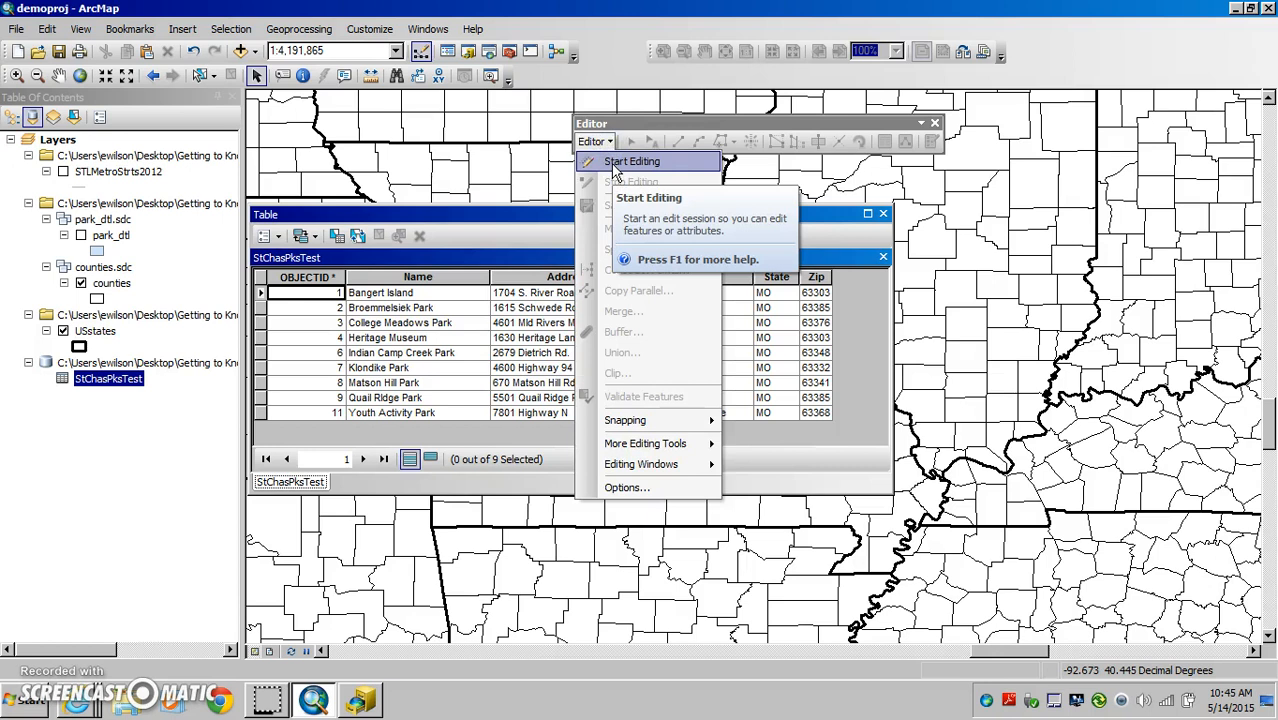
pyautogui.click(617, 165)
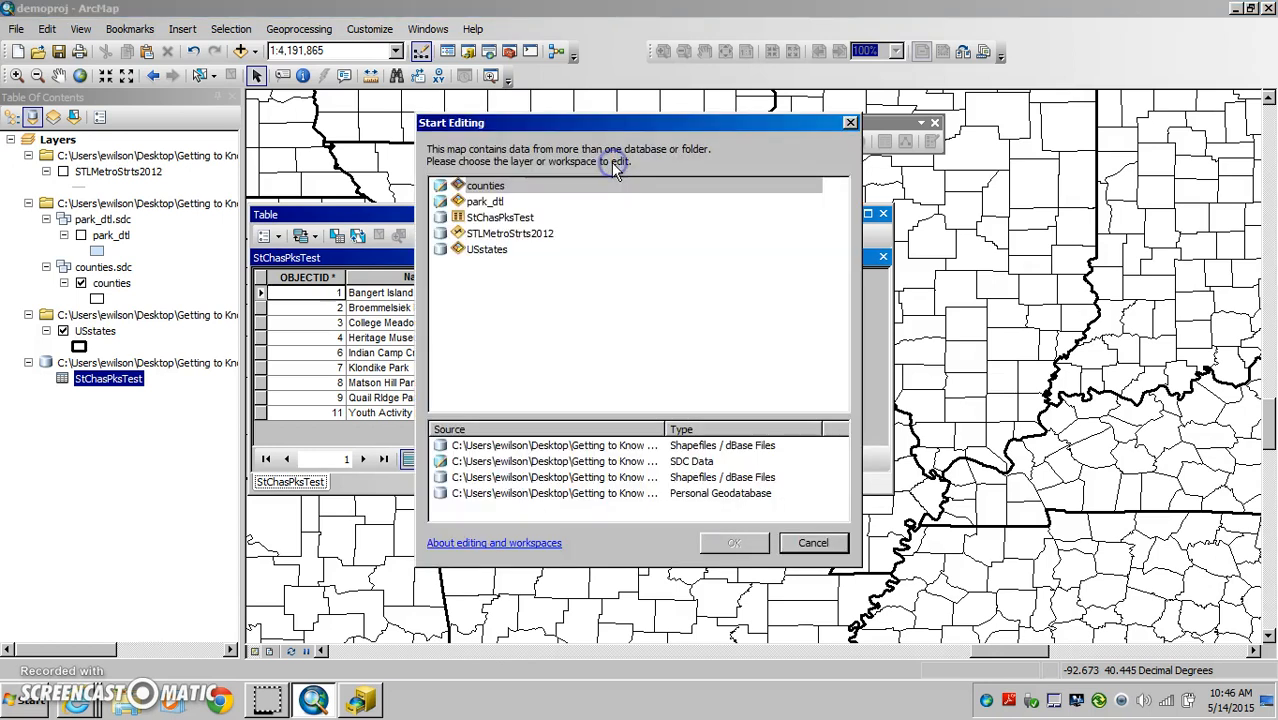
pyautogui.click(485, 219)
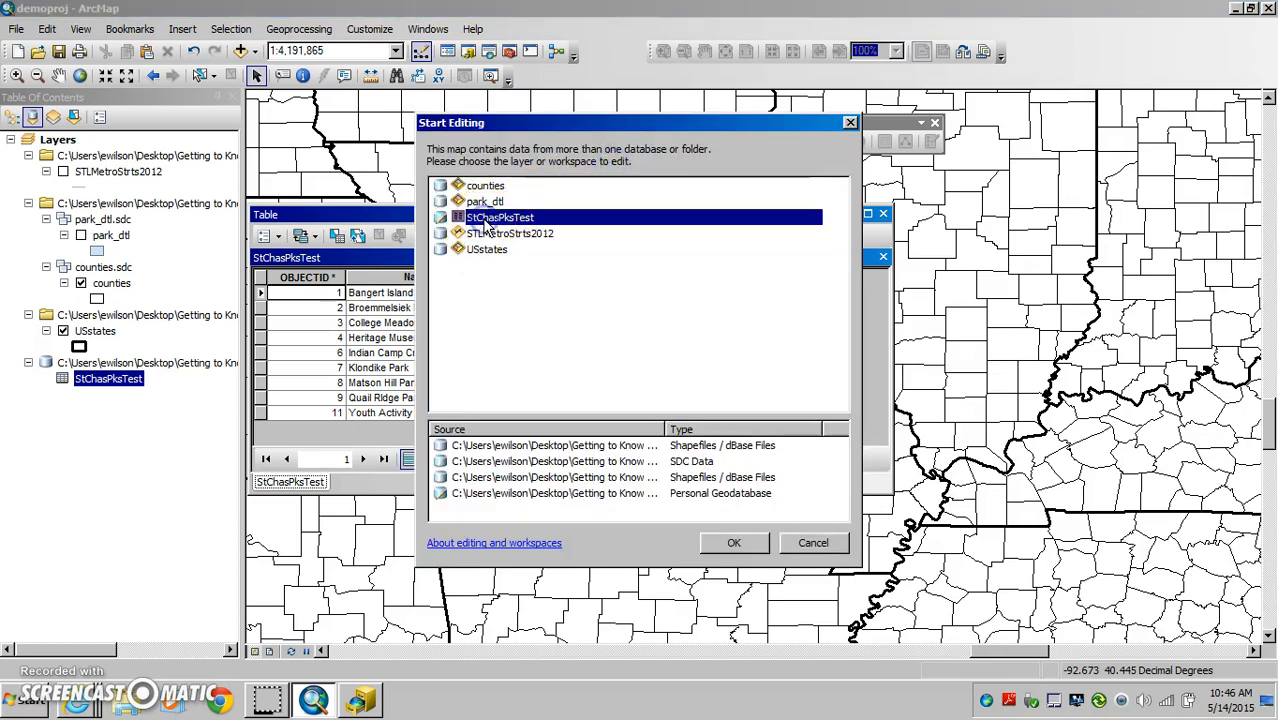
pyautogui.click(734, 542)
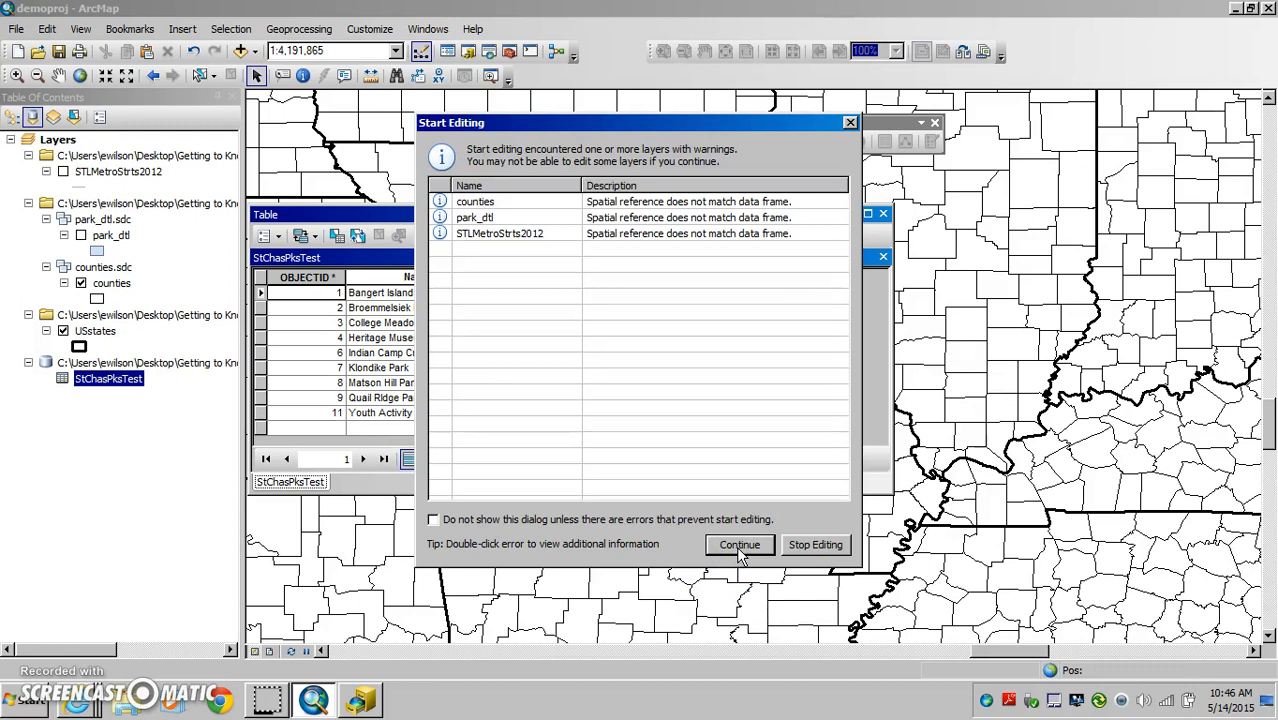
pyautogui.click(737, 546)
# Activate the Name cell of the blank row below Youth Activity Park, and stop editing without entering a record
pyautogui.click(401, 328)
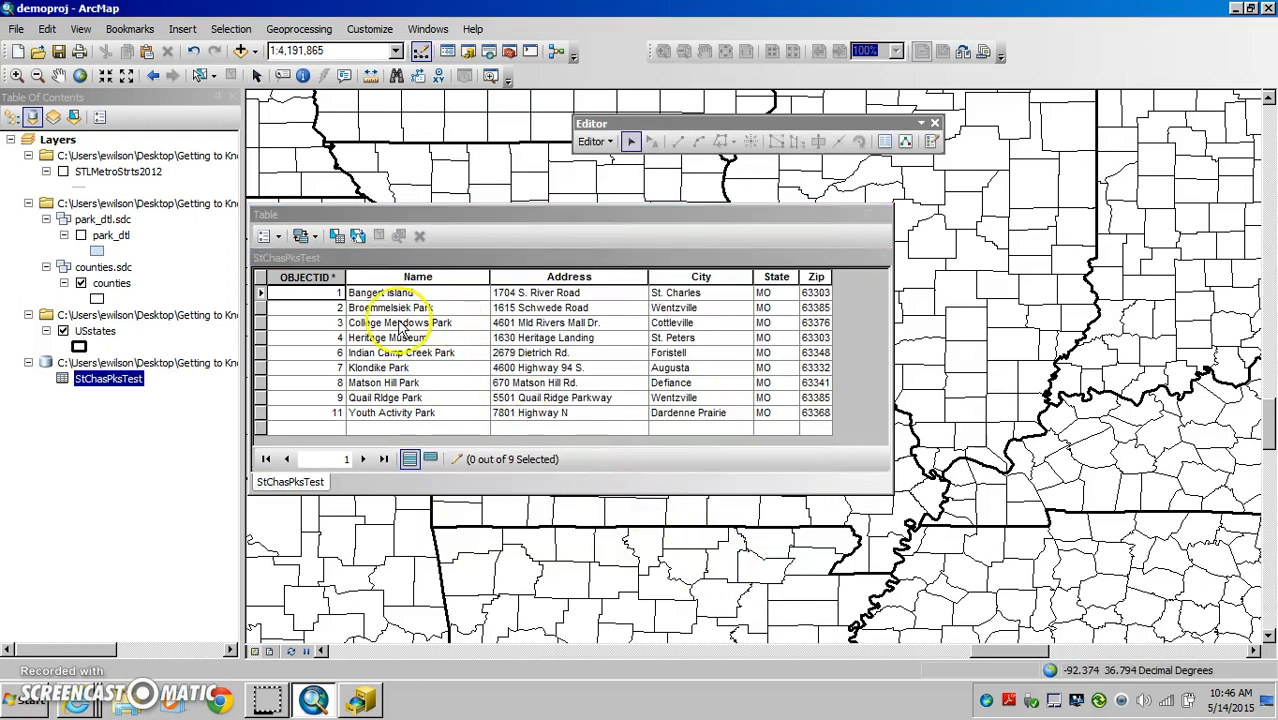
pyautogui.click(389, 428)
pyautogui.click(388, 428)
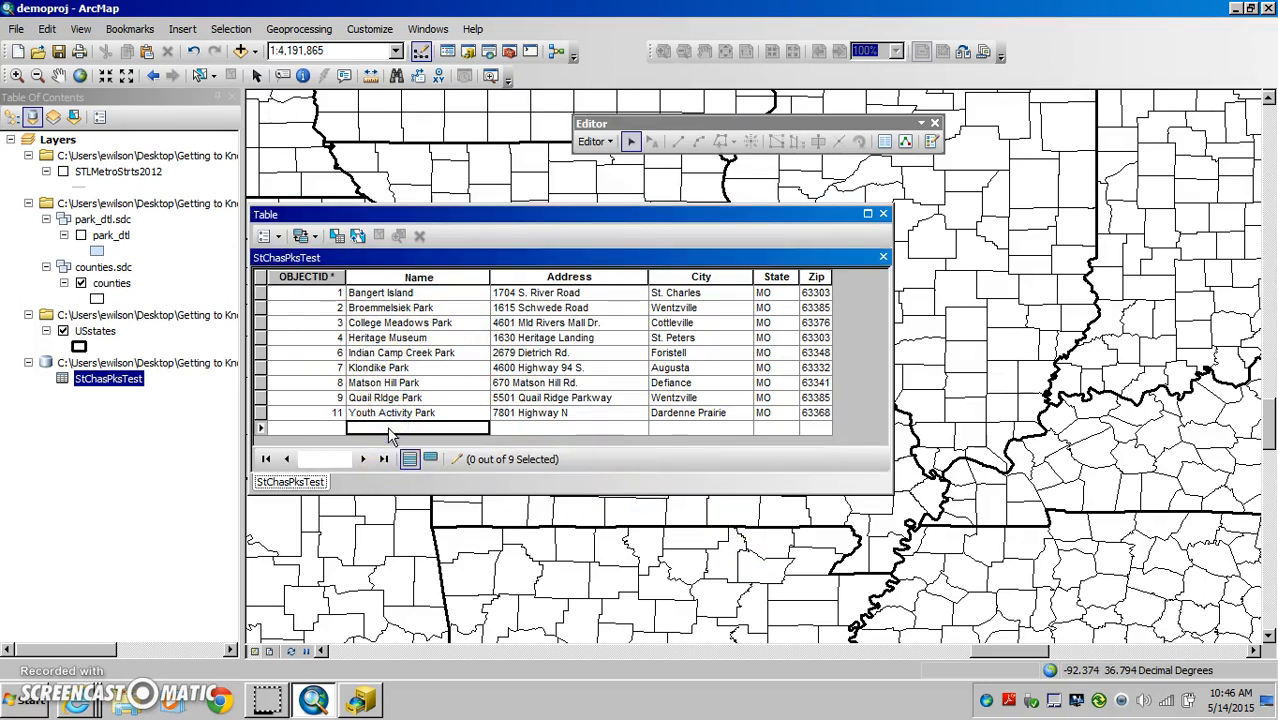
pyautogui.click(605, 143)
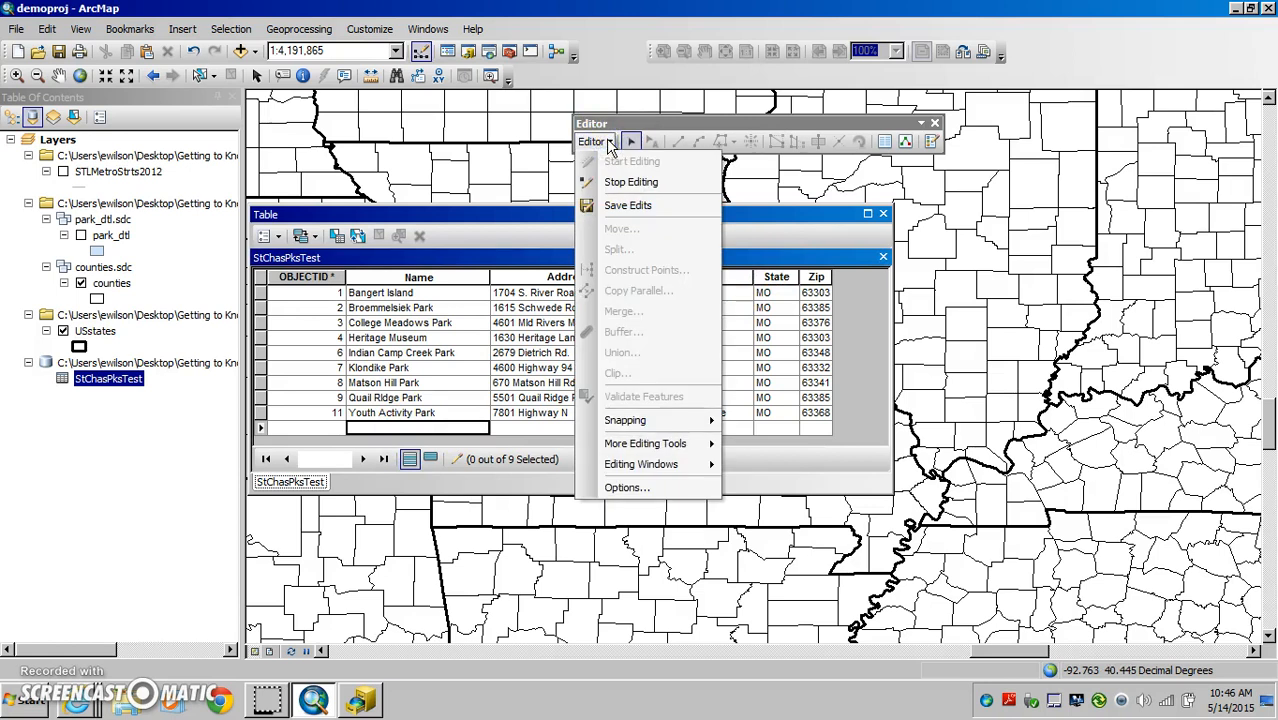
pyautogui.click(618, 186)
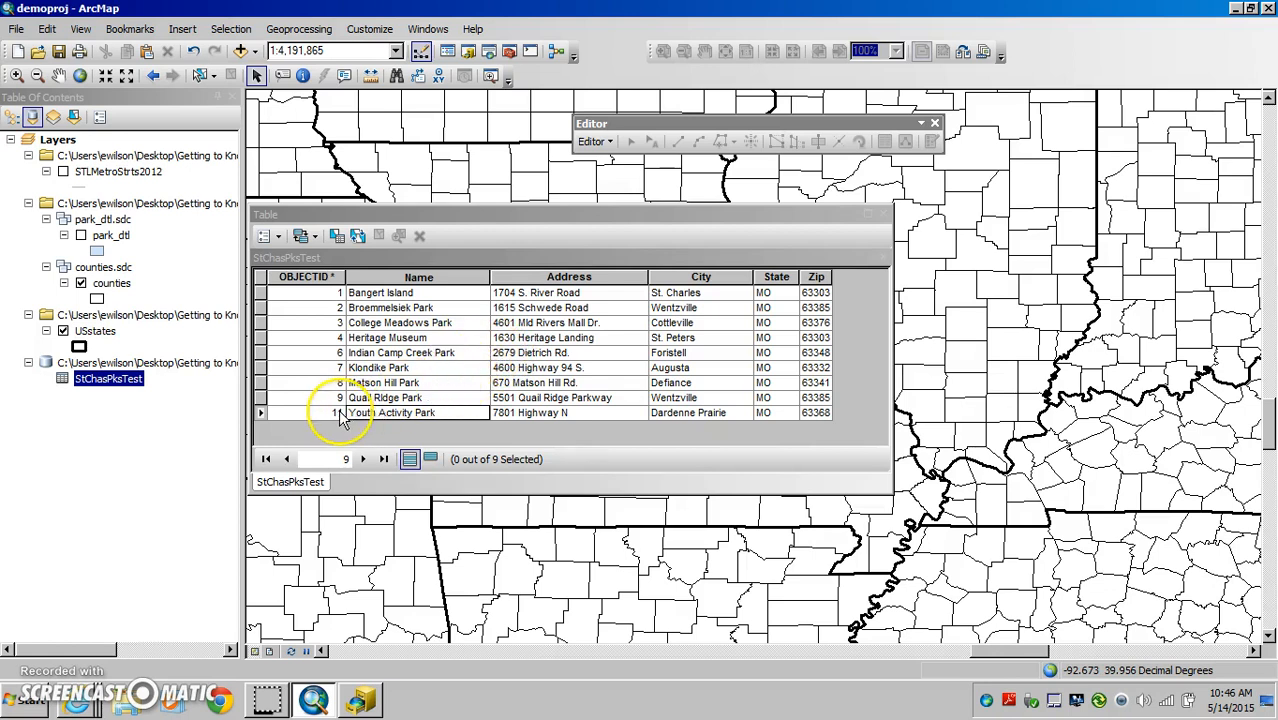
# Select the STLMetroStrts2012 reference layer, examine the Address field of the parks table, and close the table
pyautogui.click(120, 172)
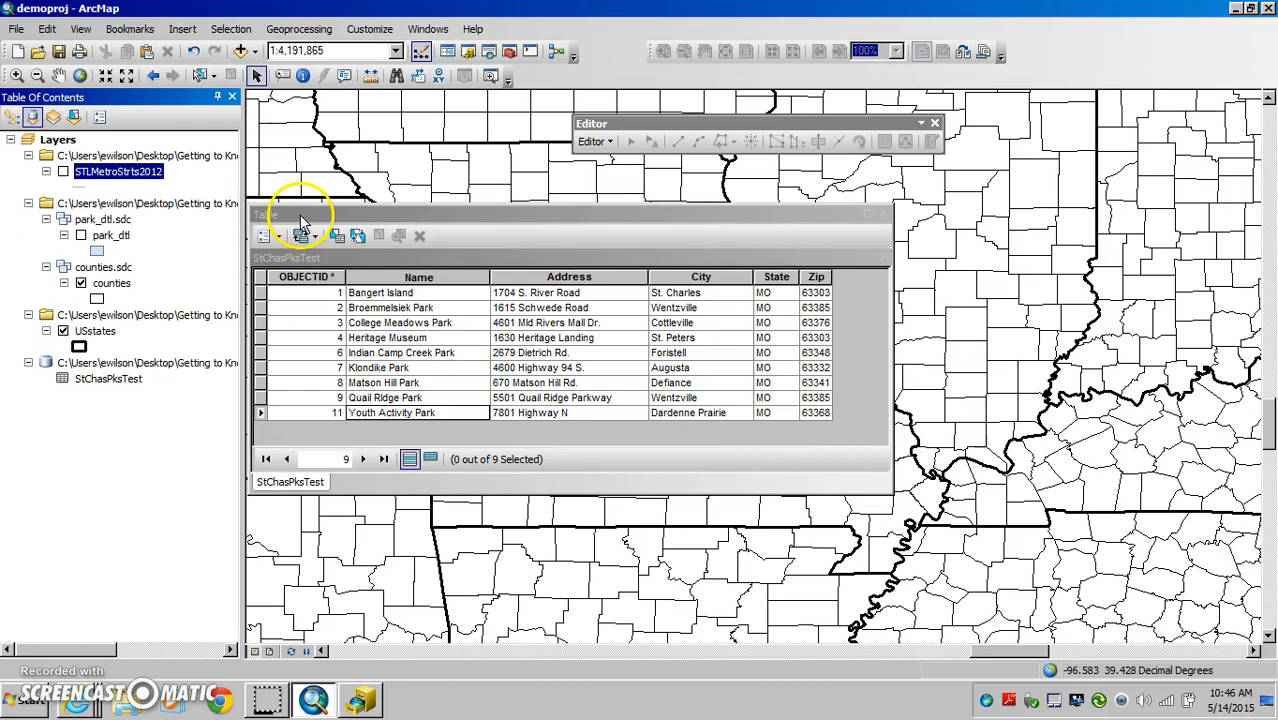
pyautogui.click(567, 275)
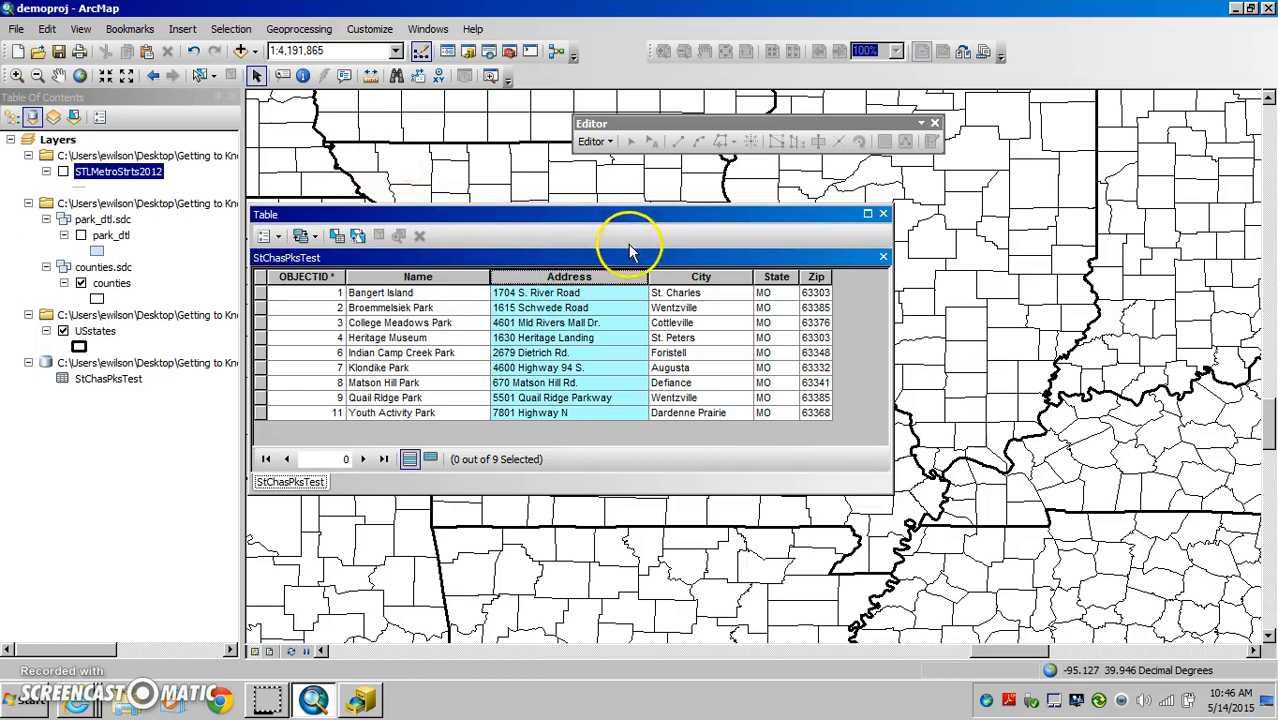
pyautogui.click(883, 214)
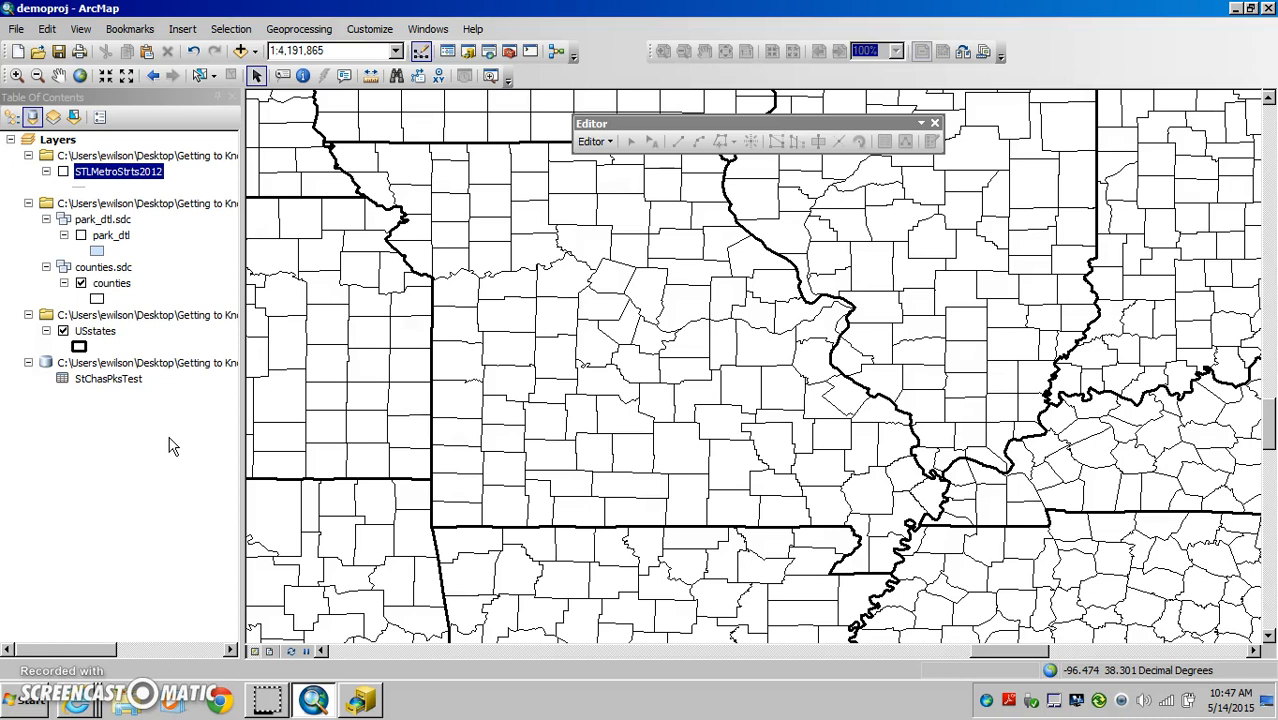
# Reopen the StChasPksTest table to review its park addresses, and close it again
pyautogui.rightClick(128, 378)
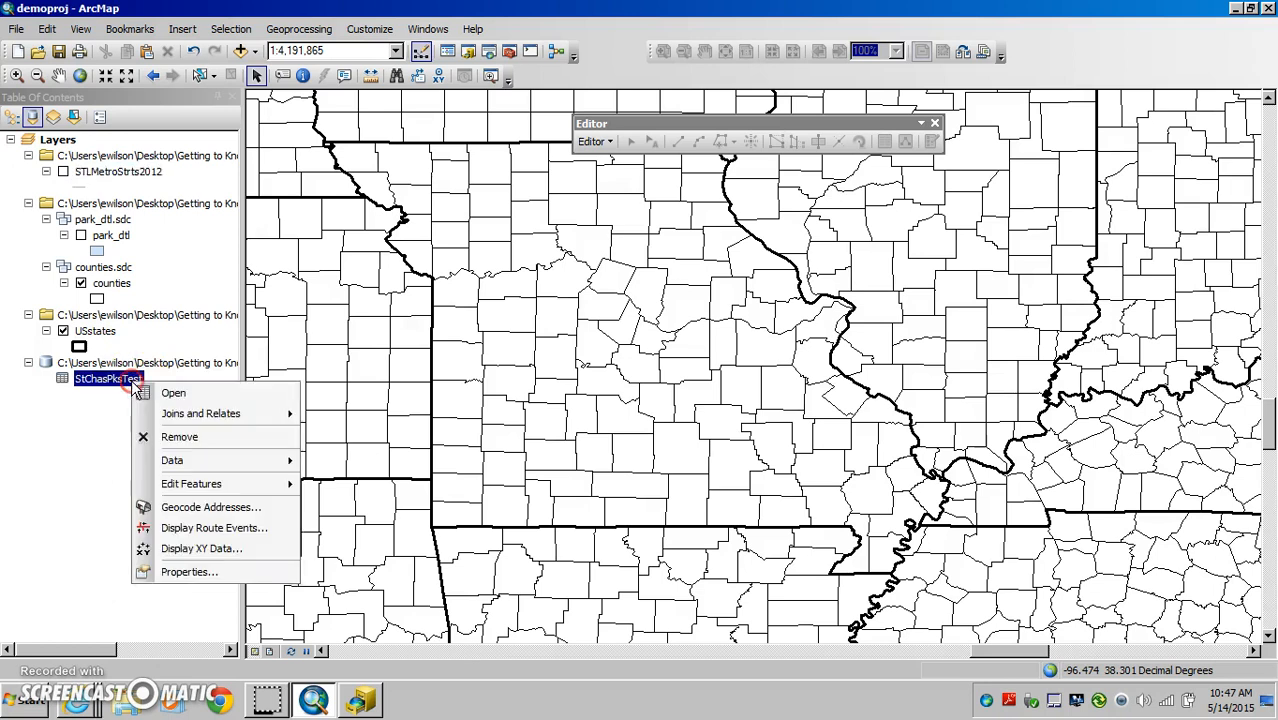
pyautogui.click(174, 396)
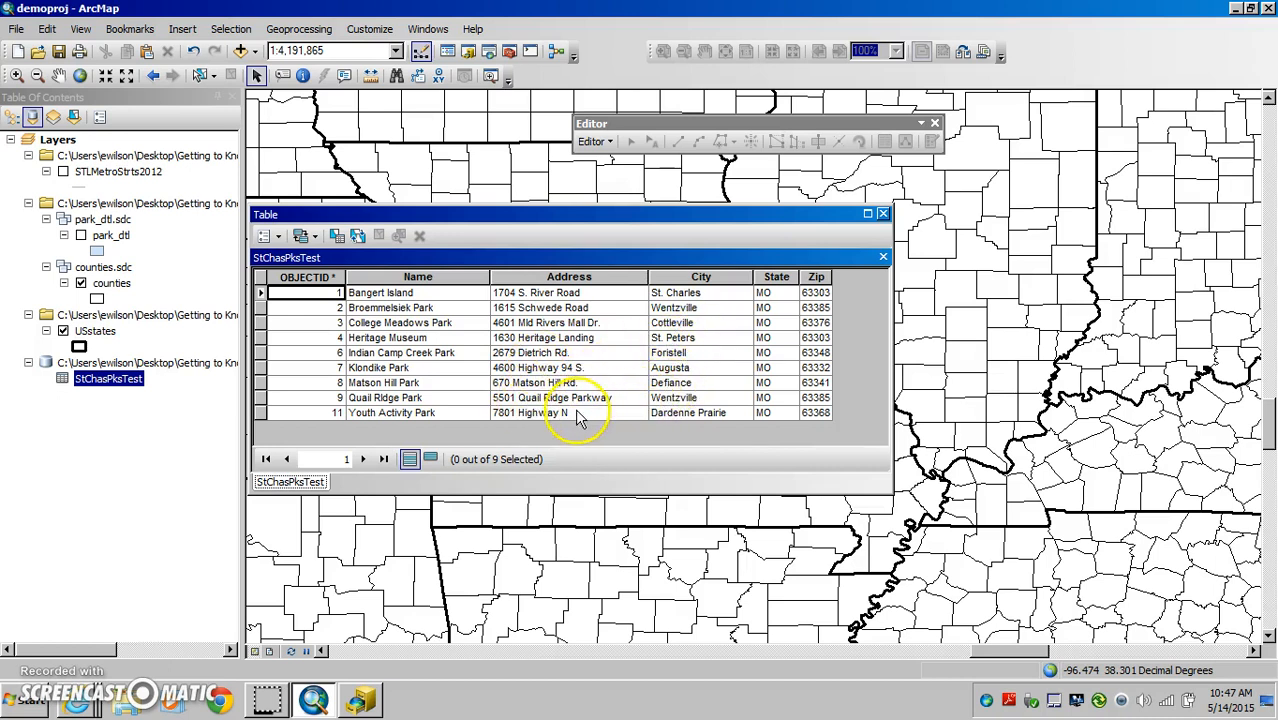
pyautogui.click(883, 214)
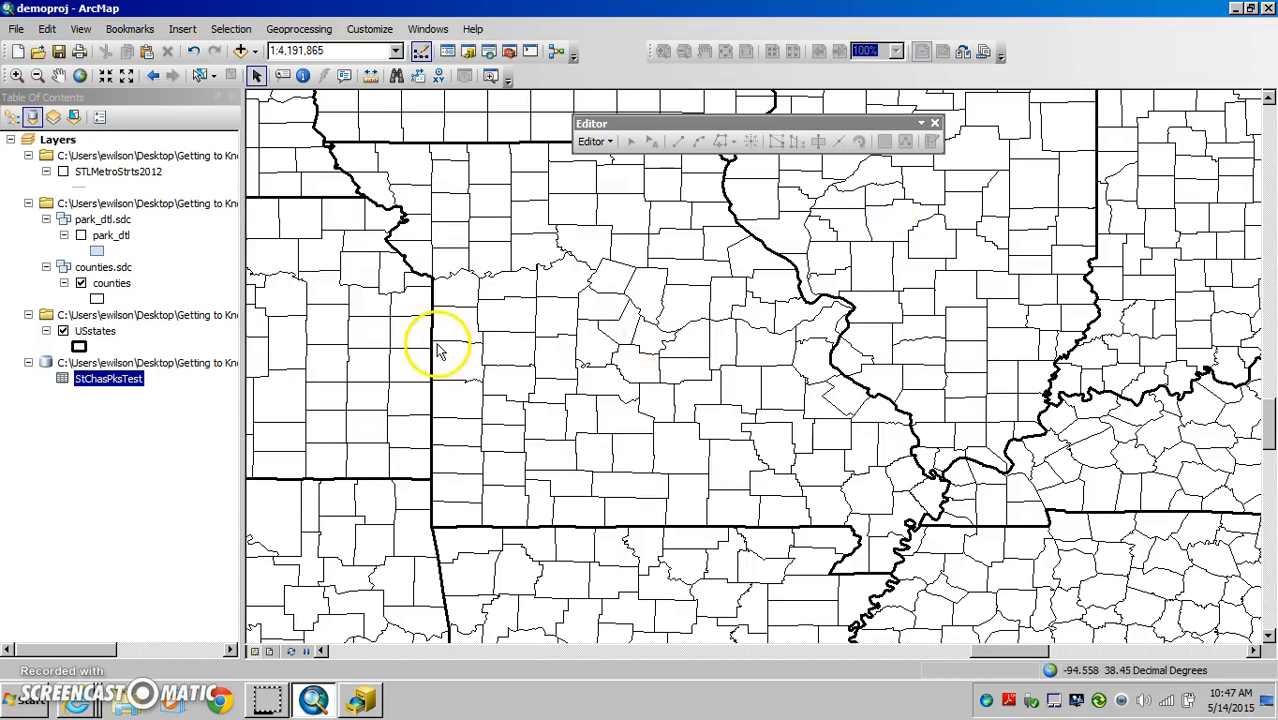
# Switch to ArcCatalog and create a personal geodatabase named Justforgeocoding in the Practice folder
pyautogui.click(362, 701)
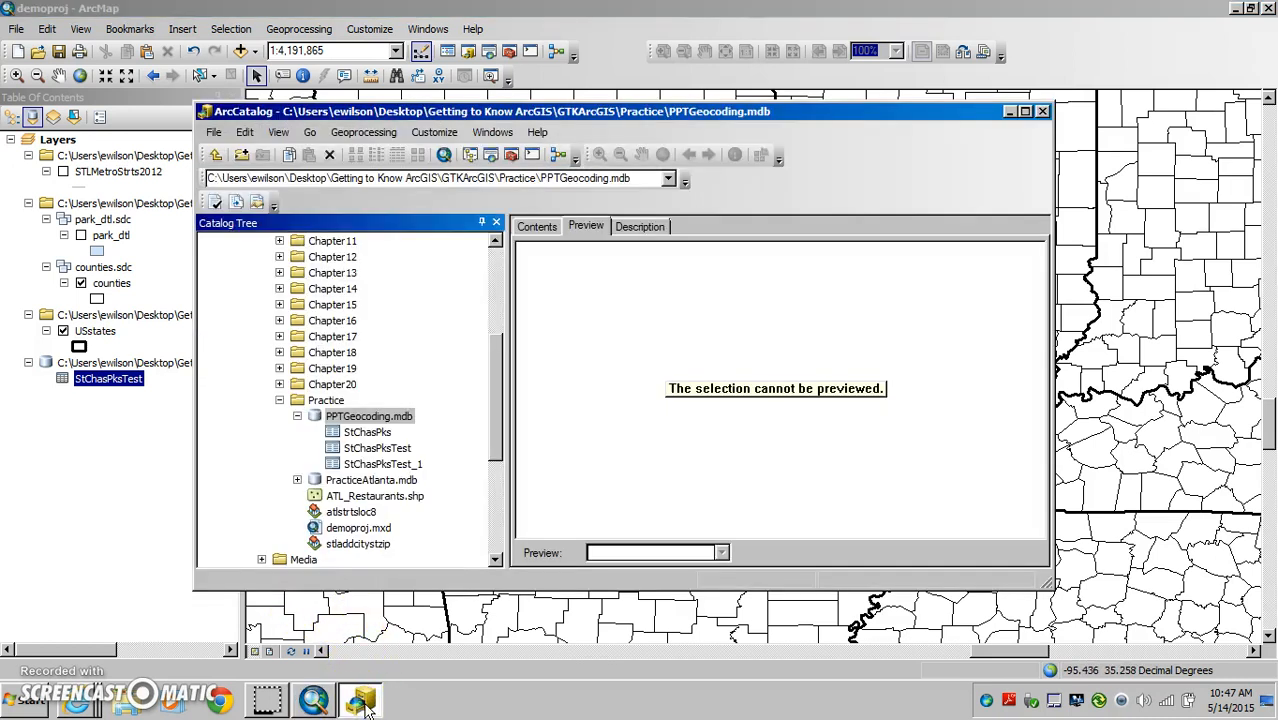
pyautogui.click(344, 707)
pyautogui.moveTo(340, 707)
pyautogui.click(343, 418)
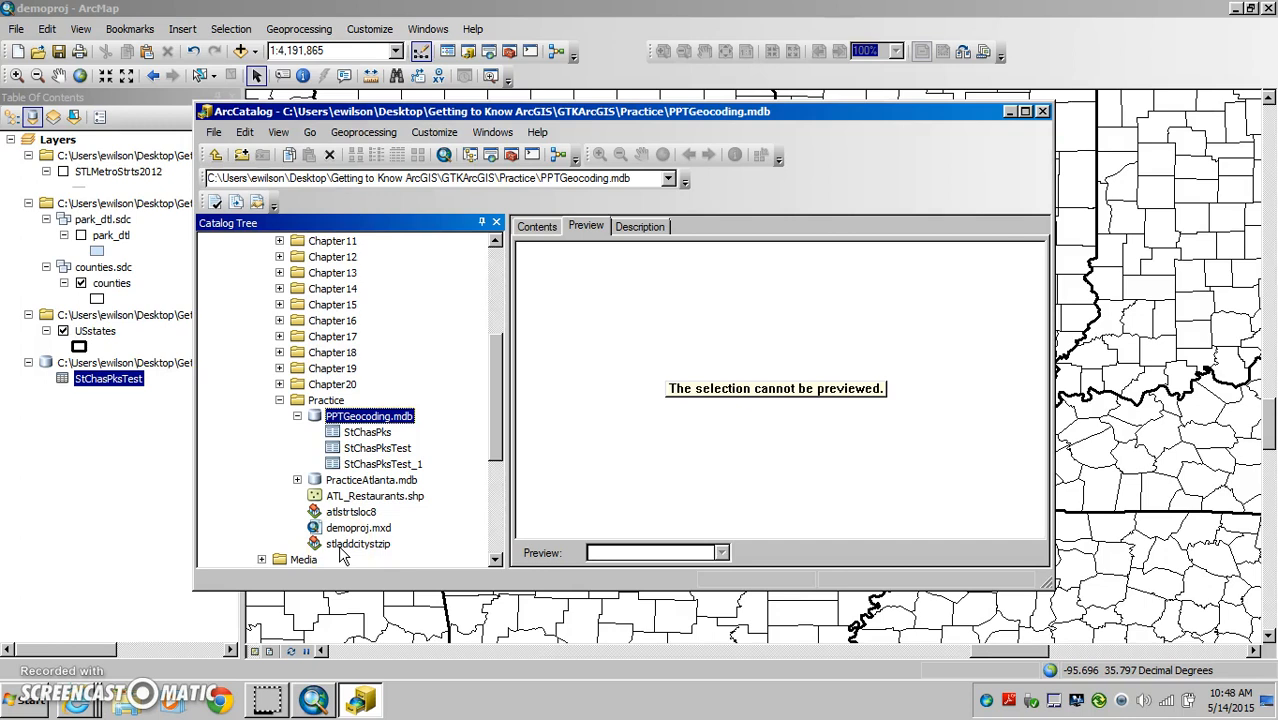
pyautogui.click(326, 401)
pyautogui.rightClick(330, 405)
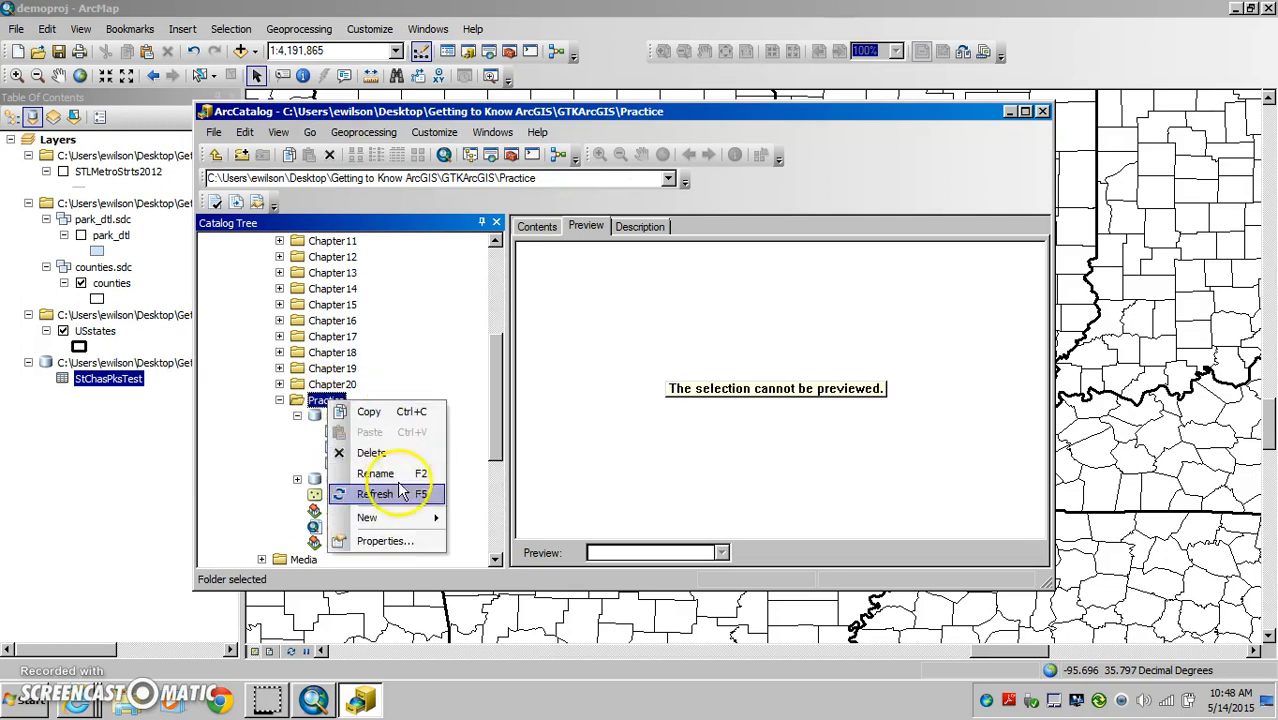
pyautogui.moveTo(405, 515)
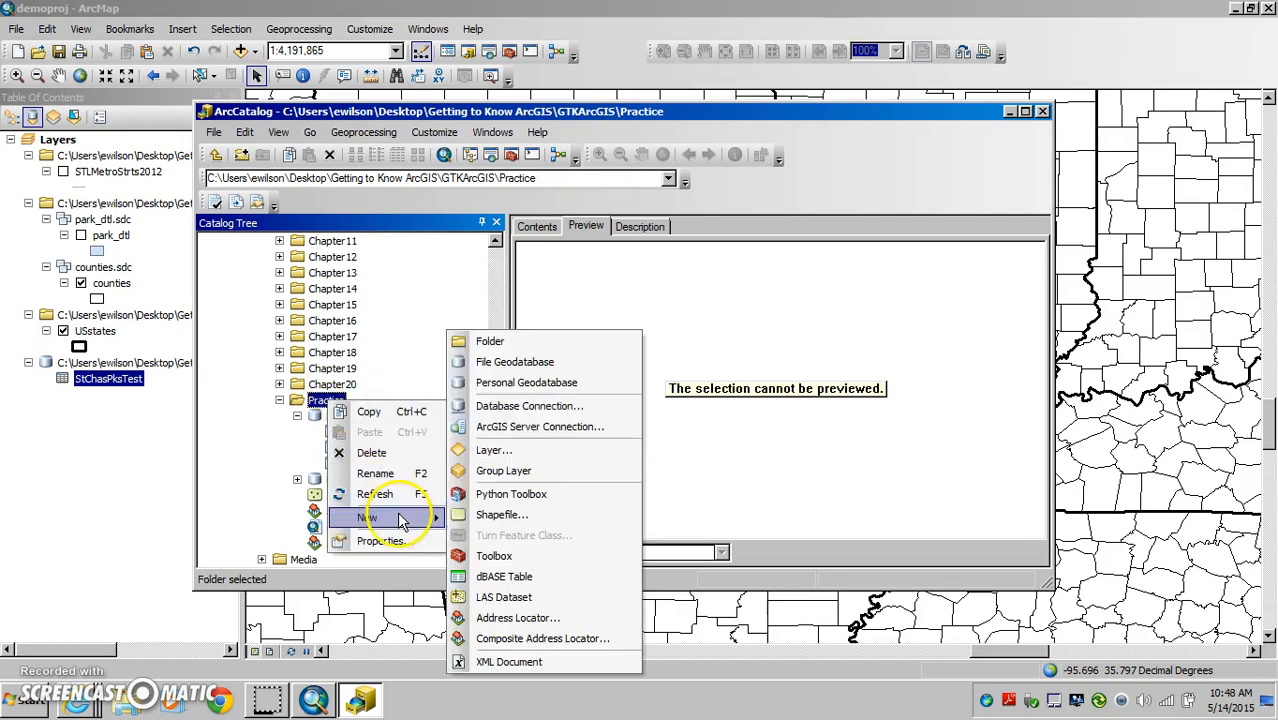
pyautogui.click(515, 388)
pyautogui.click(478, 410)
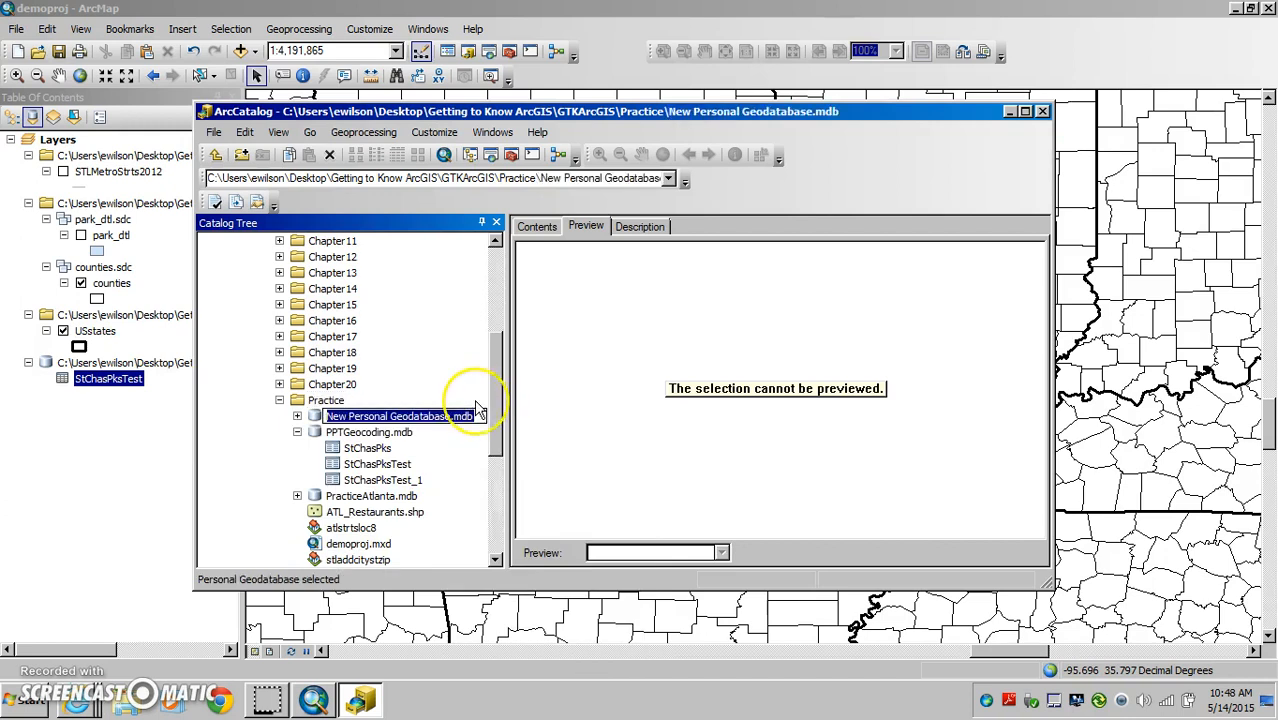
pyautogui.write('Justforgeocoding')
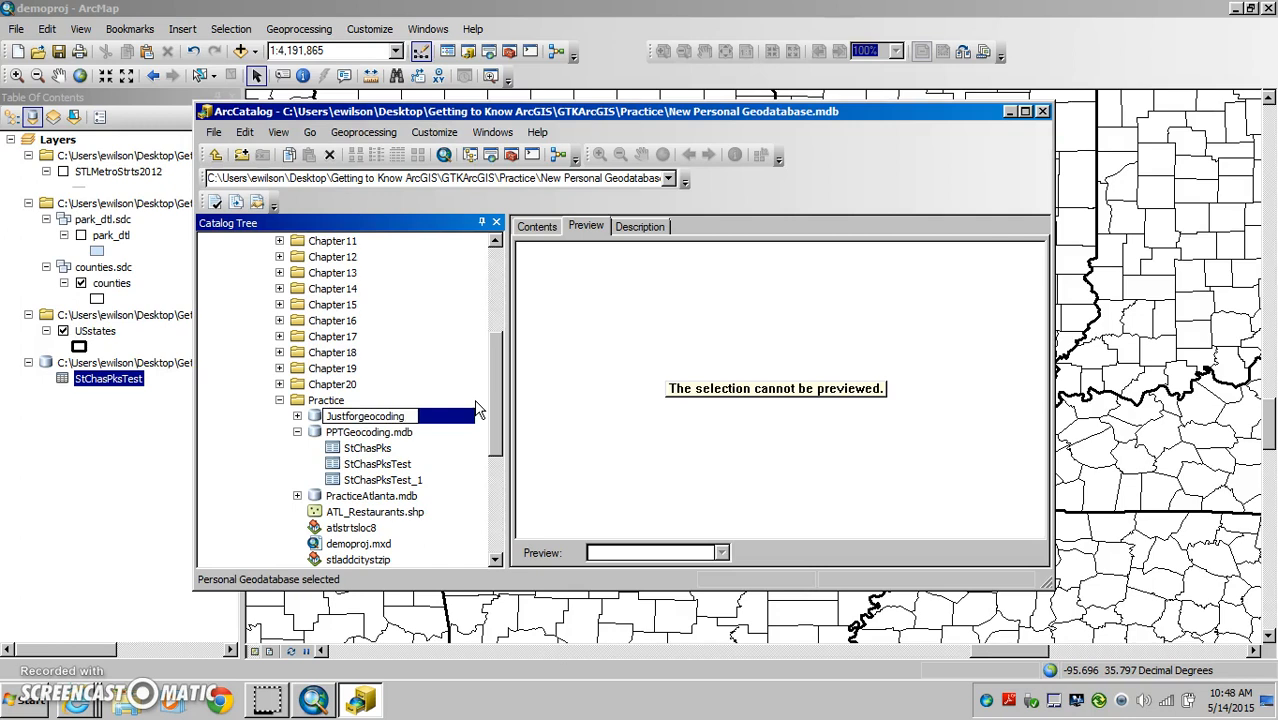
pyautogui.press('Return')
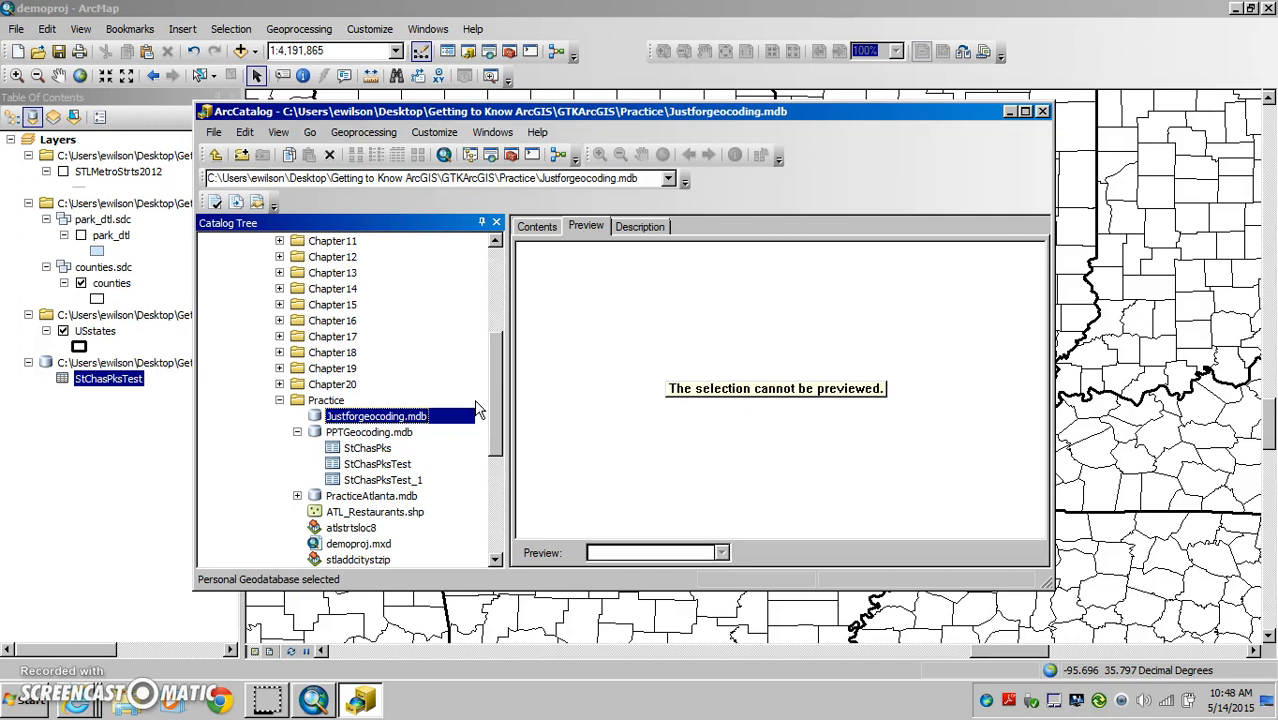
# Start a new address locator in Justforgeocoding.mdb and set its style to US Address - Dual Ranges
pyautogui.rightClick(356, 424)
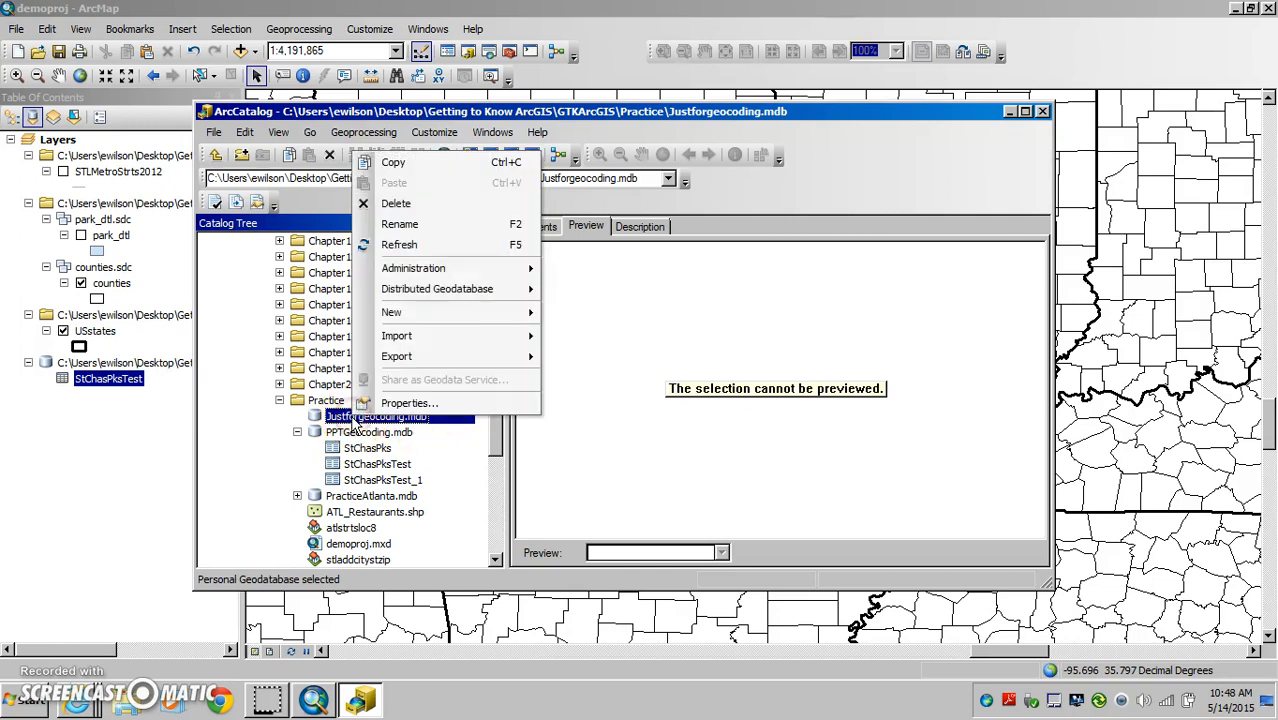
pyautogui.moveTo(395, 312)
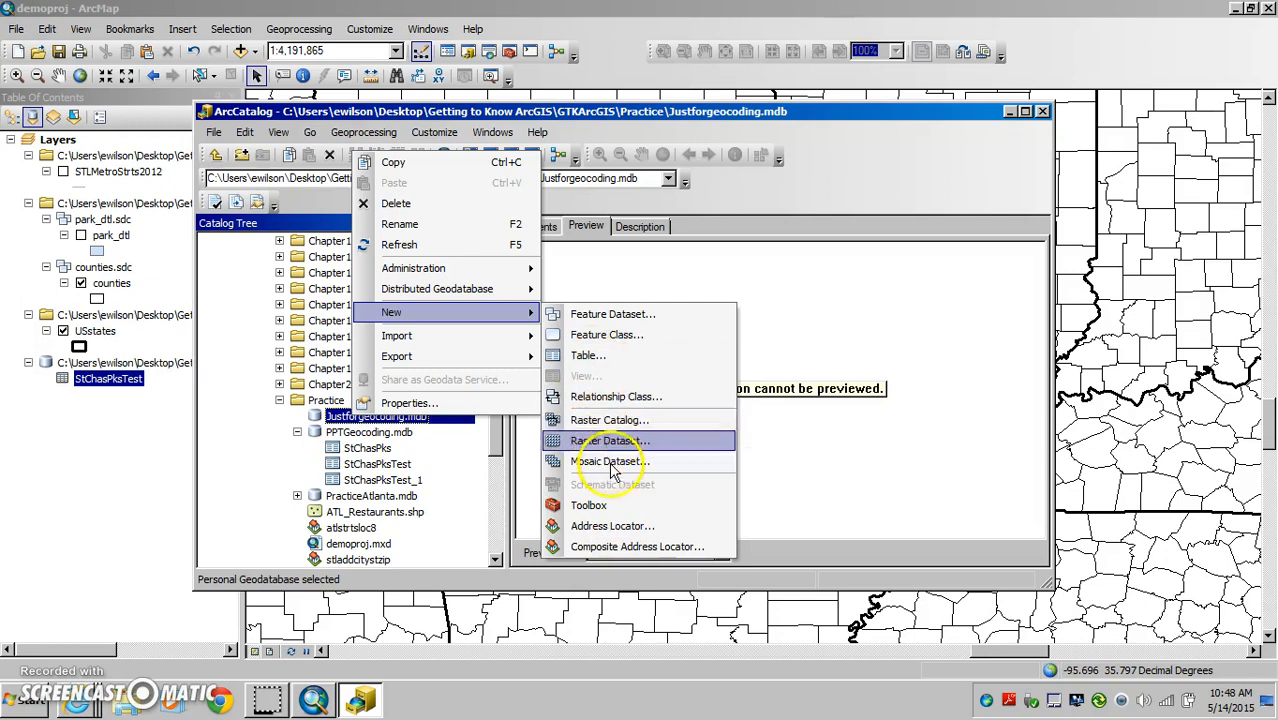
pyautogui.click(612, 528)
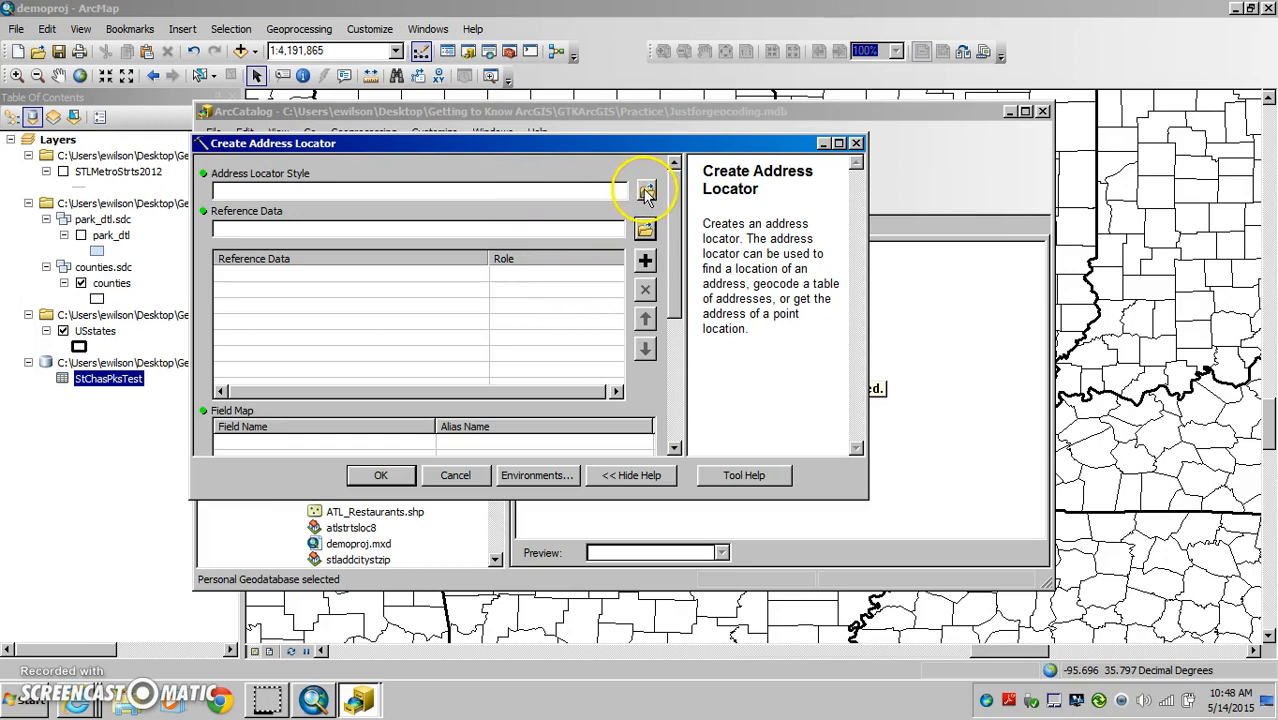
pyautogui.click(588, 188)
pyautogui.click(648, 190)
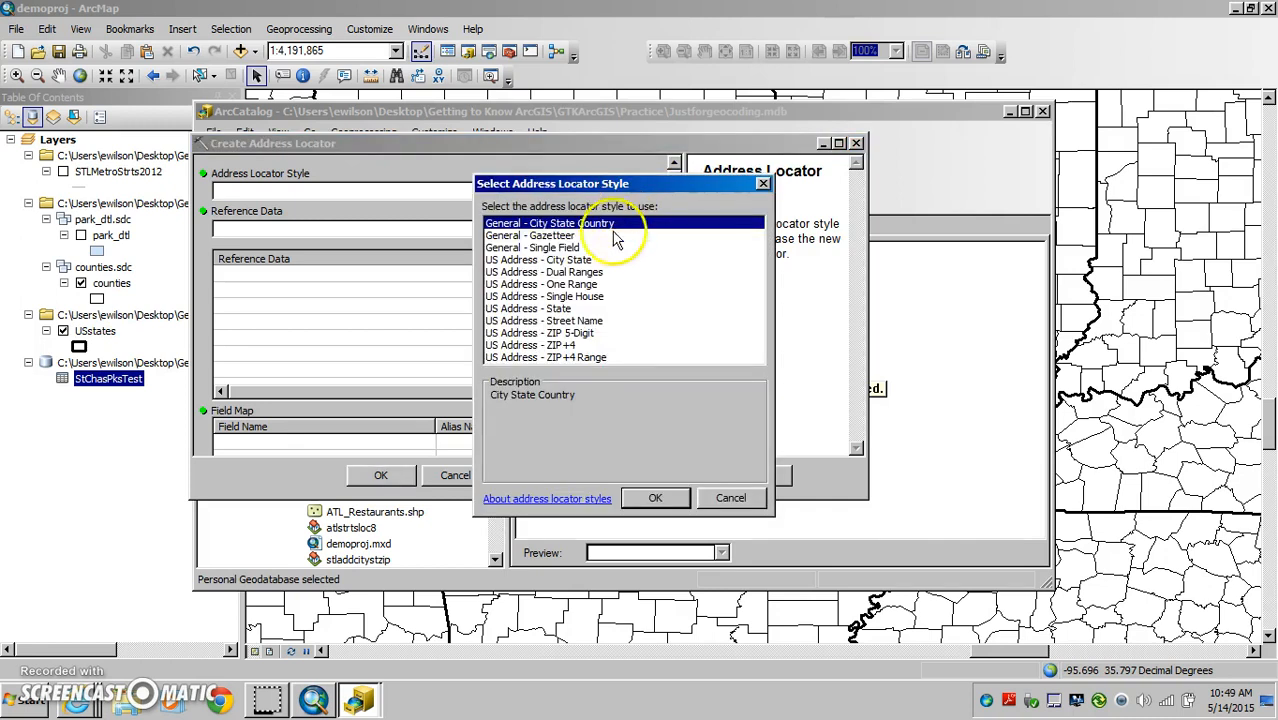
pyautogui.click(567, 272)
pyautogui.click(649, 277)
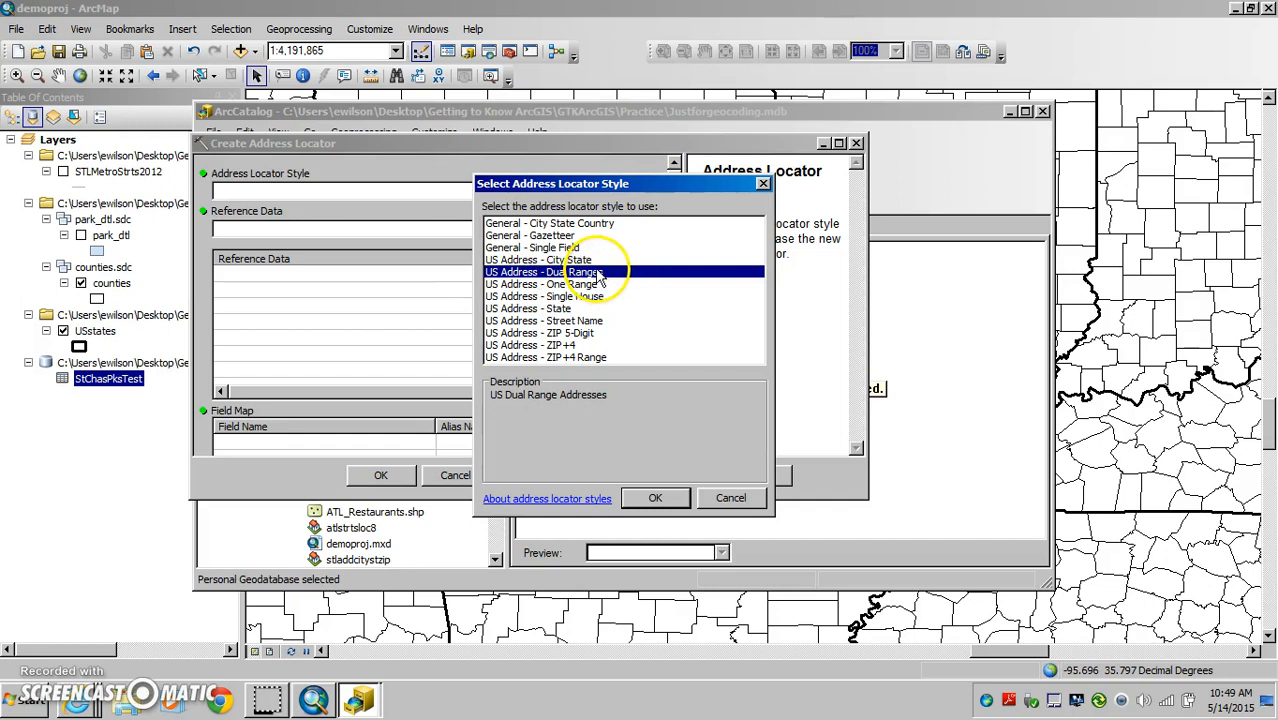
pyautogui.click(651, 498)
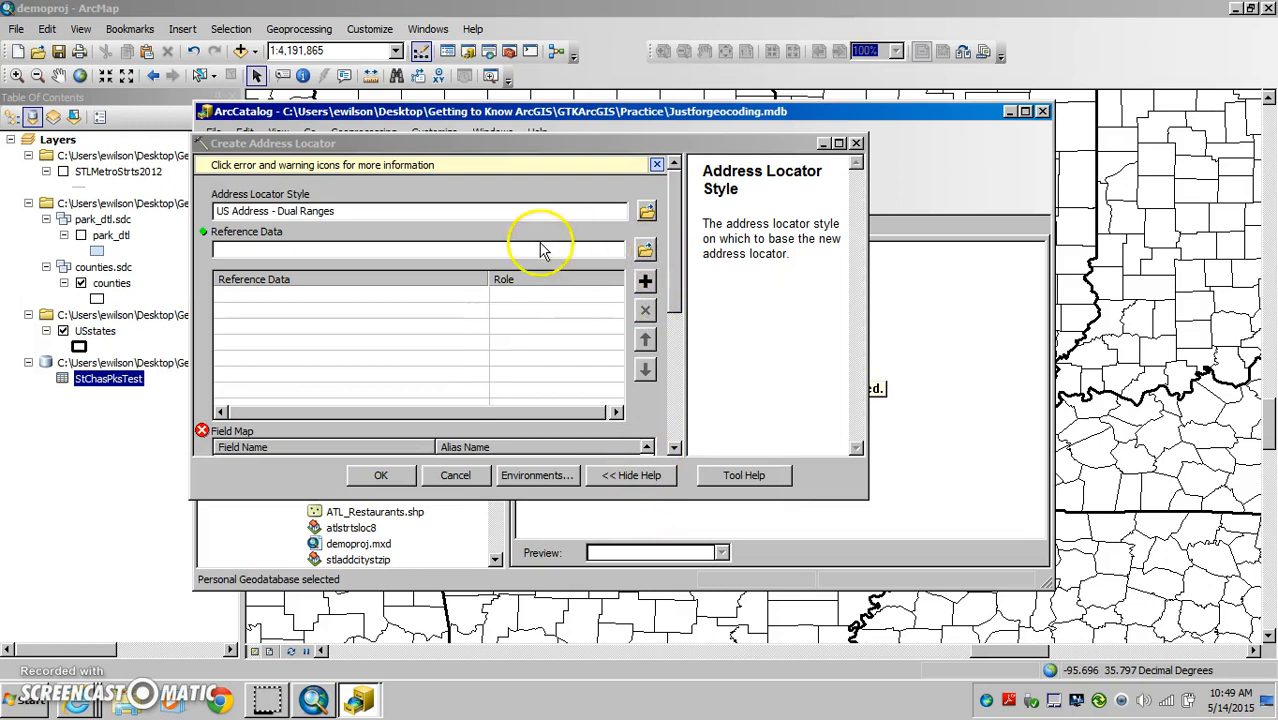
# Add STLMetroStrts2012.shp from the Streets folder of GIS Data 2015 as the locator's reference data
pyautogui.click(505, 250)
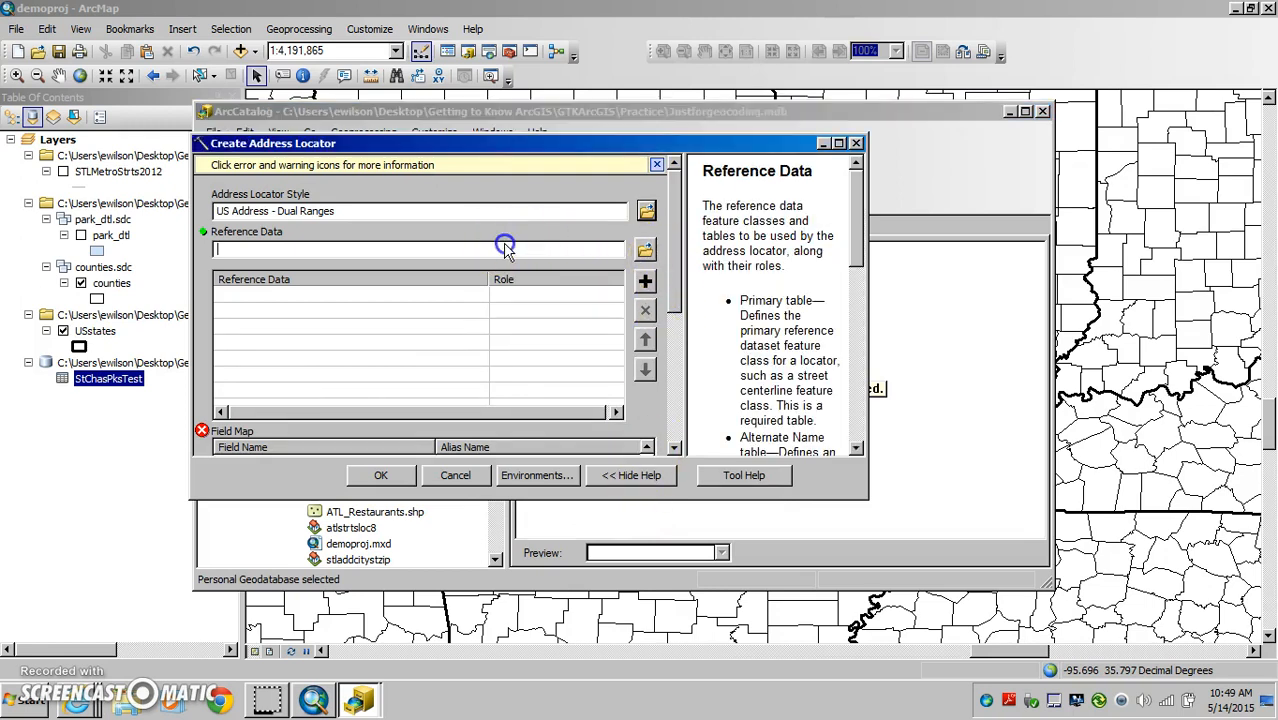
pyautogui.click(645, 248)
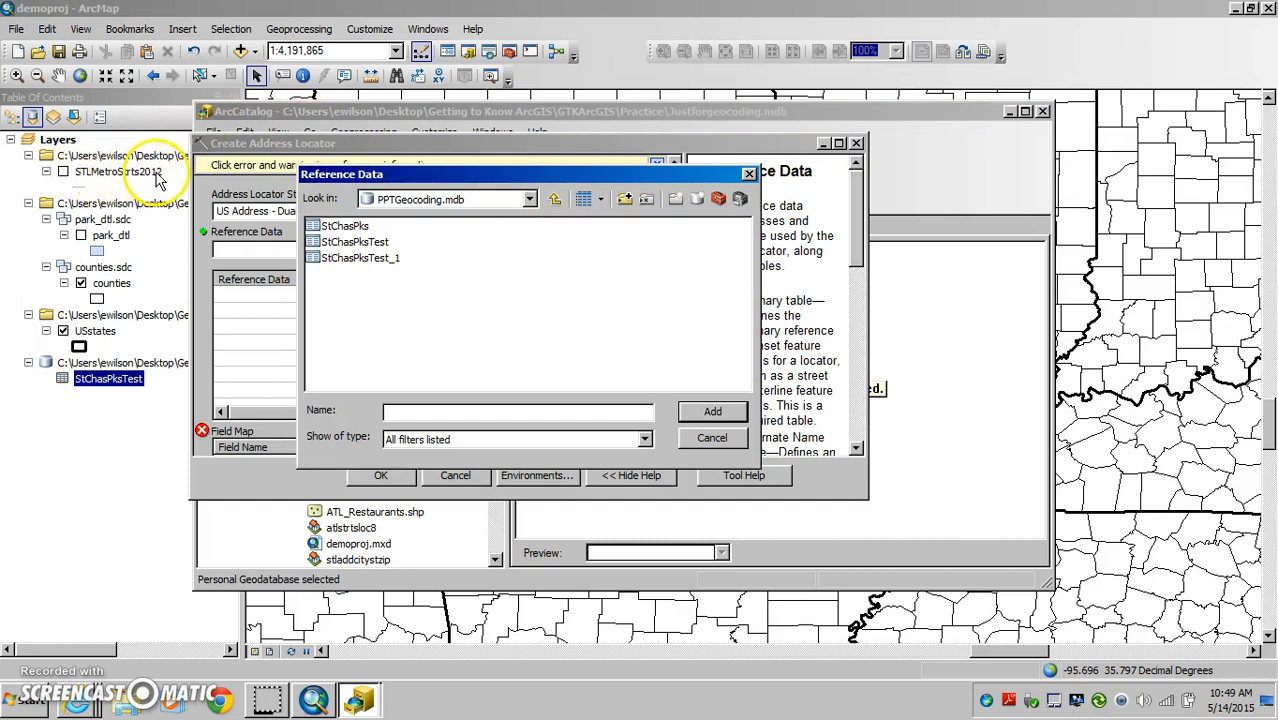
pyautogui.moveTo(545, 180); pyautogui.dragTo(610, 172)
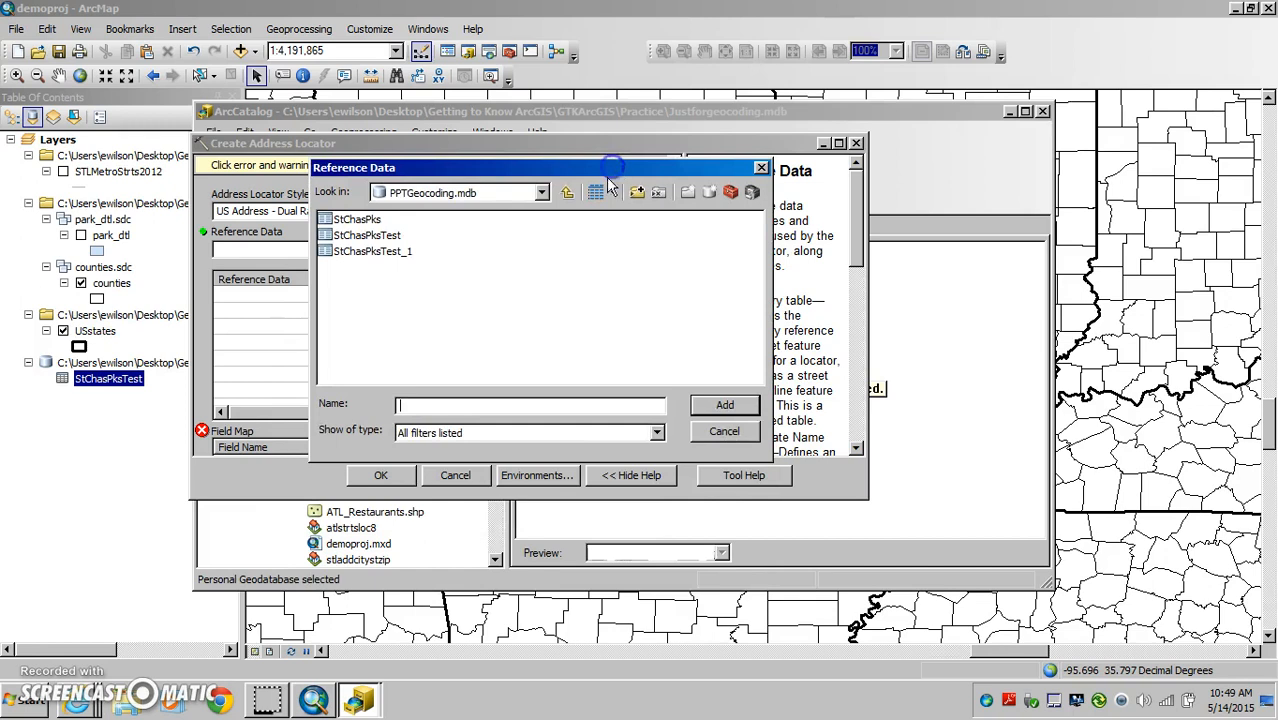
pyautogui.click(541, 193)
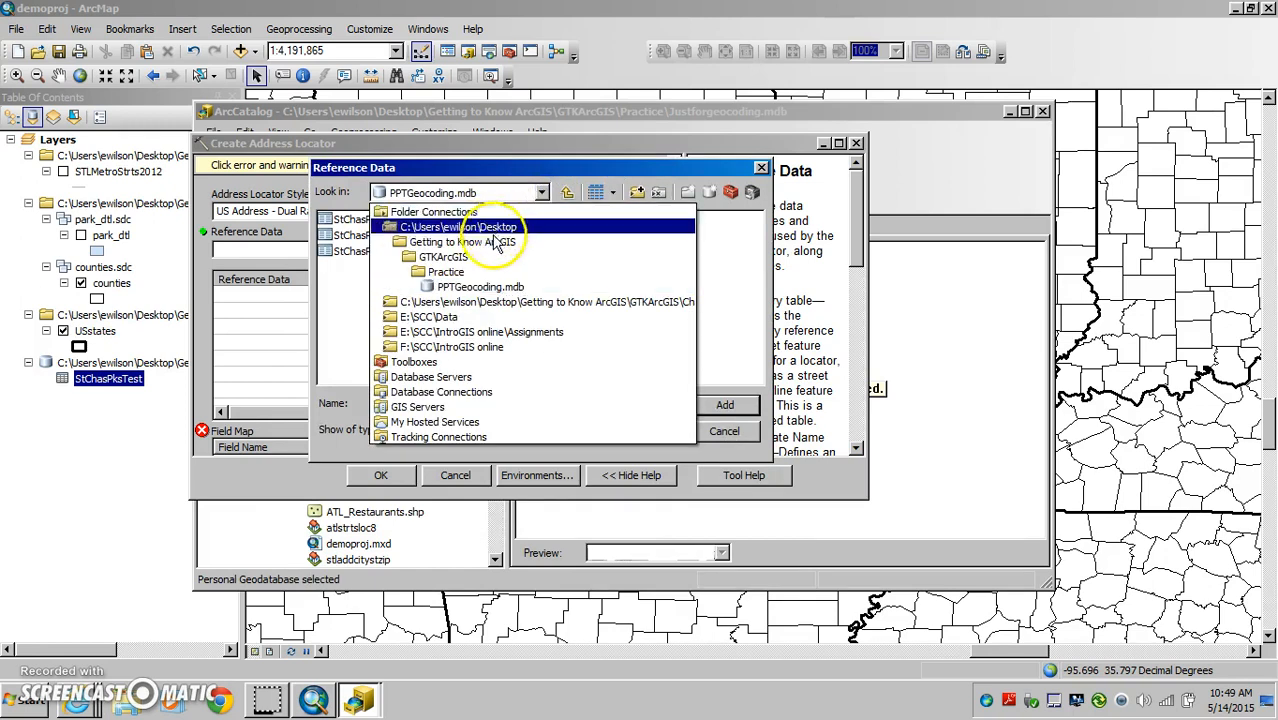
pyautogui.click(490, 242)
pyautogui.doubleClick(400, 220)
pyautogui.doubleClick(393, 224)
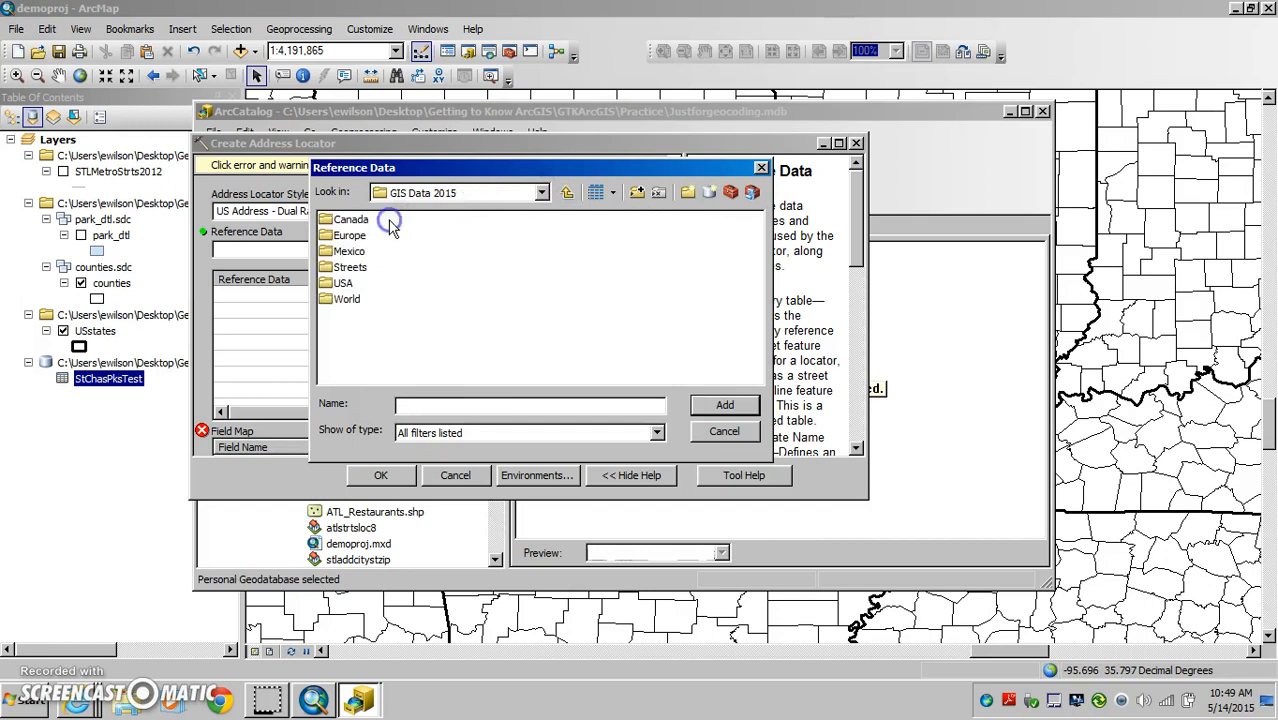
pyautogui.doubleClick(364, 267)
pyautogui.click(368, 222)
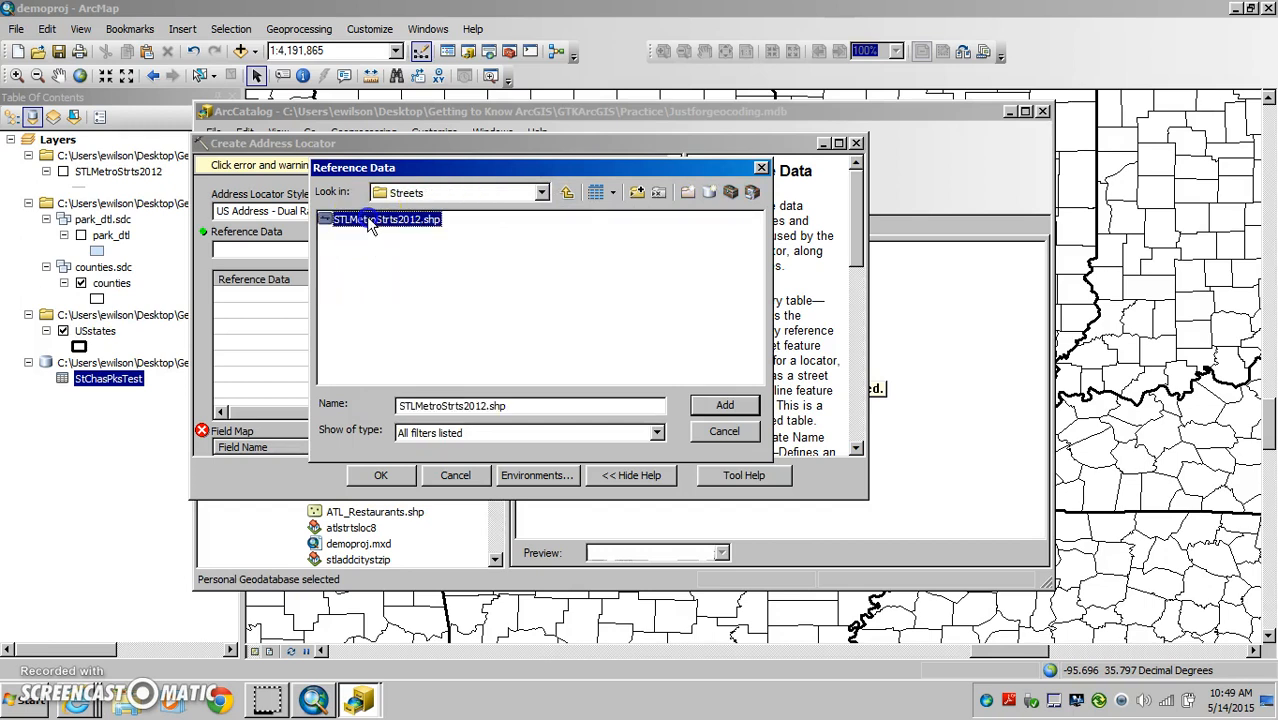
pyautogui.click(709, 407)
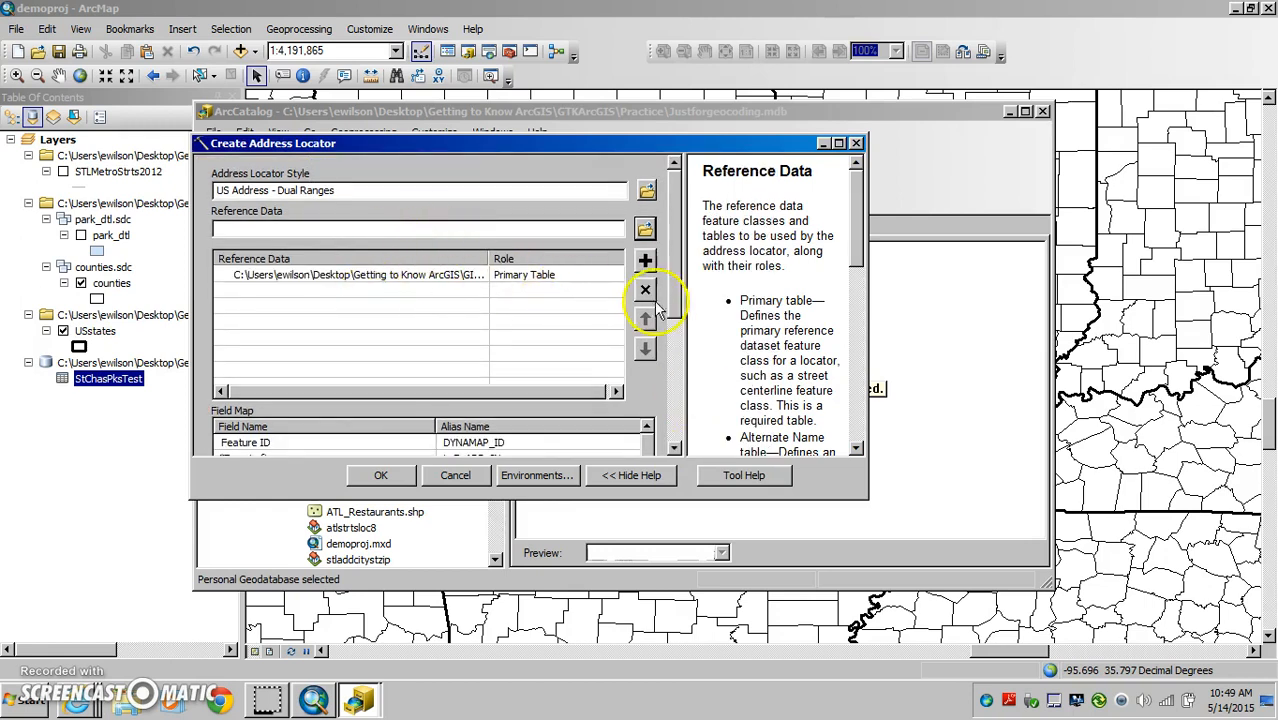
# Save the output address locator as stladdresses inside Justforgeocoding.mdb and create the locator
pyautogui.click(669, 345)
pyautogui.moveTo(669, 347); pyautogui.dragTo(666, 446)
pyautogui.click(645, 412)
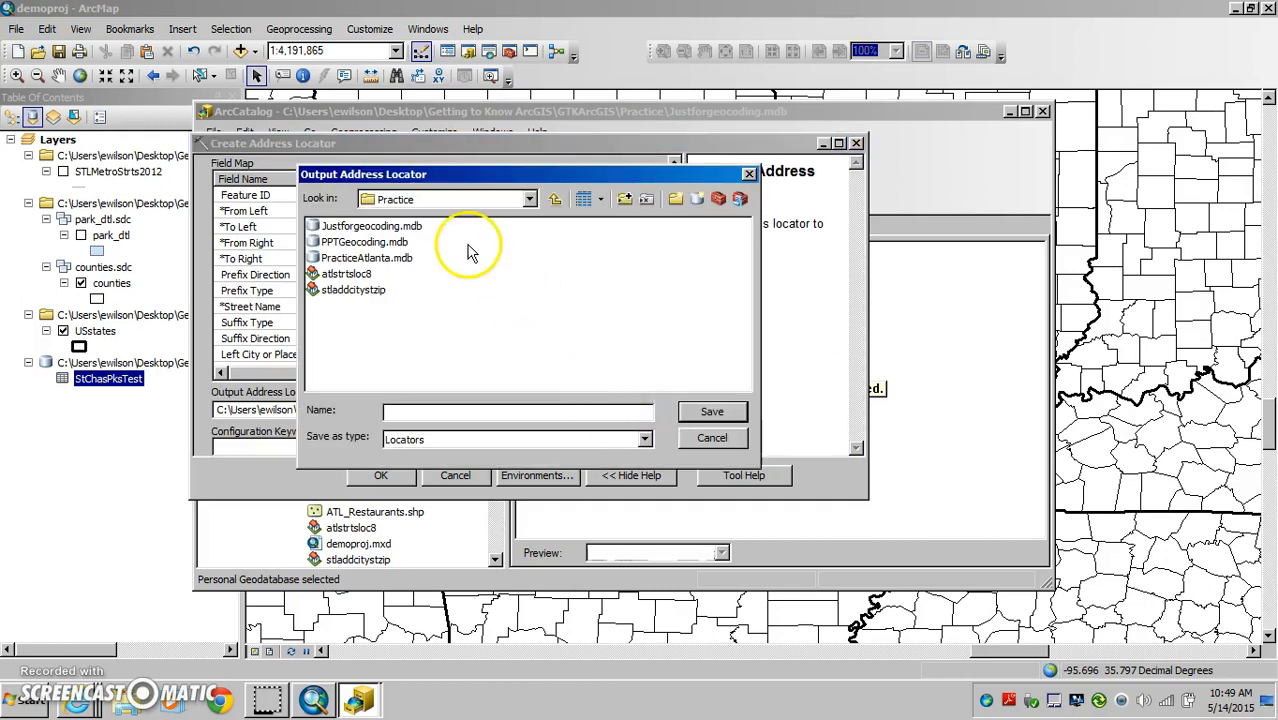
pyautogui.doubleClick(355, 227)
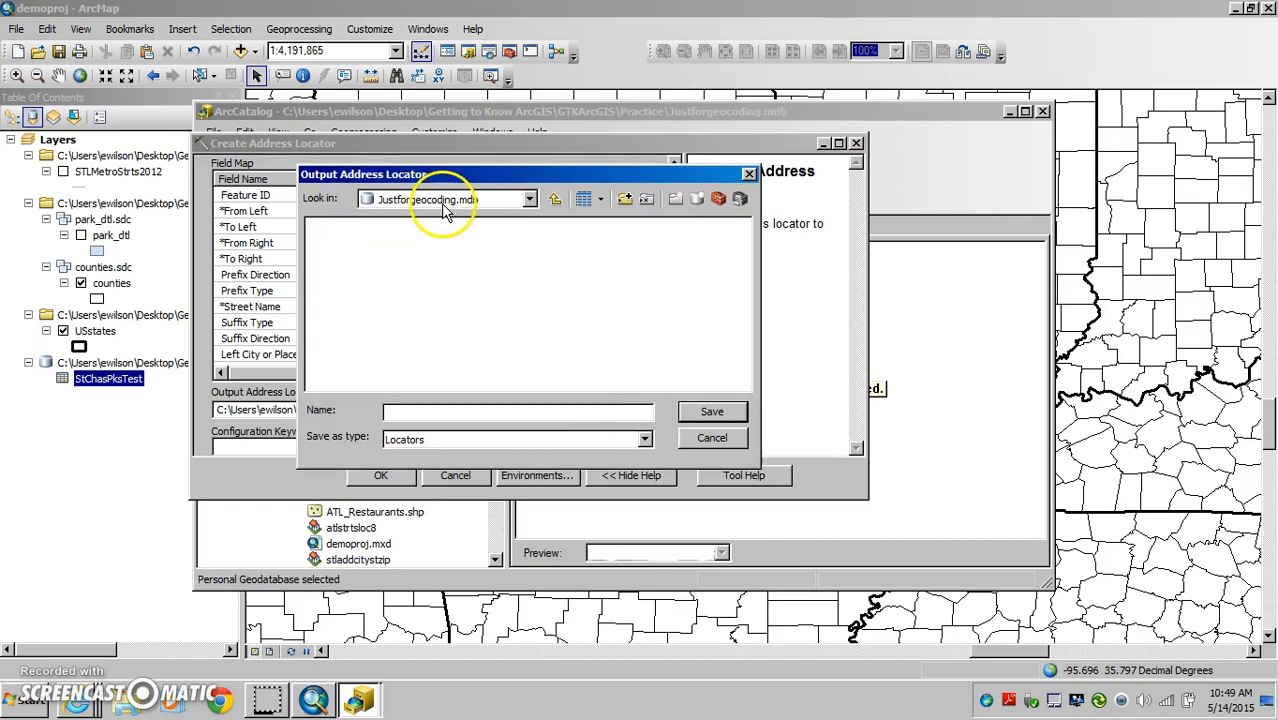
pyautogui.click(429, 413)
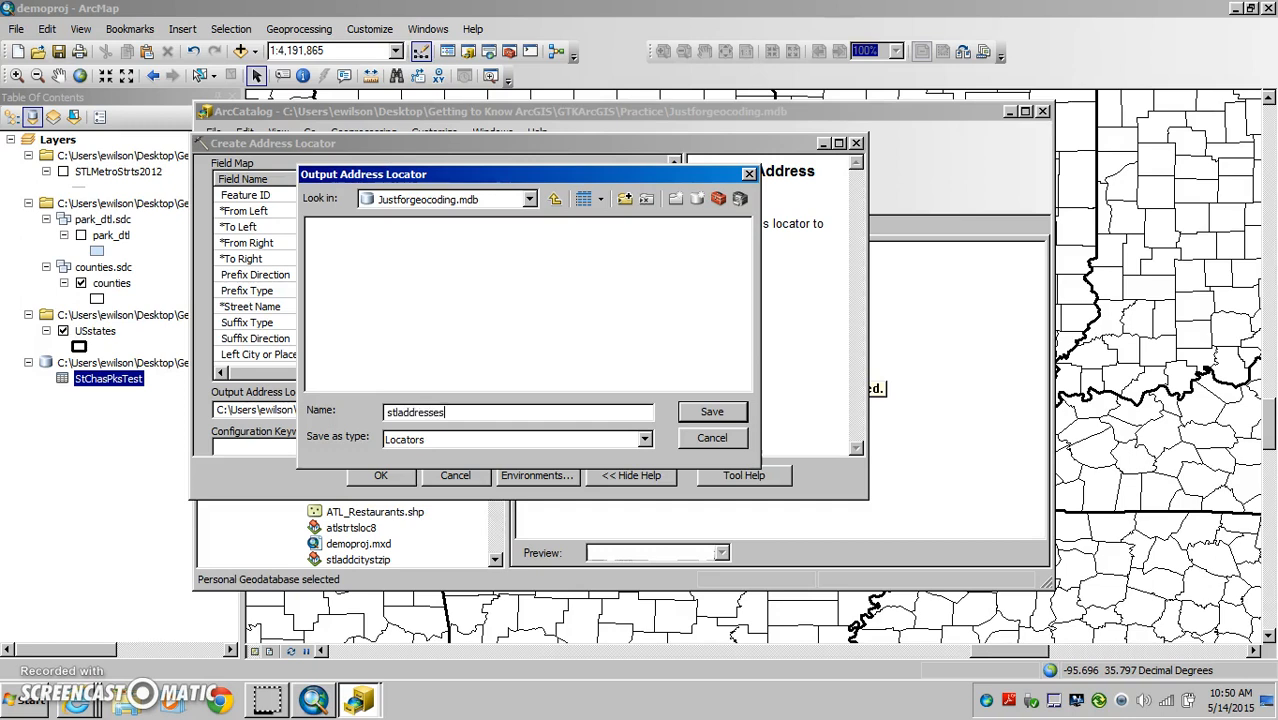
pyautogui.click(706, 414)
pyautogui.click(380, 477)
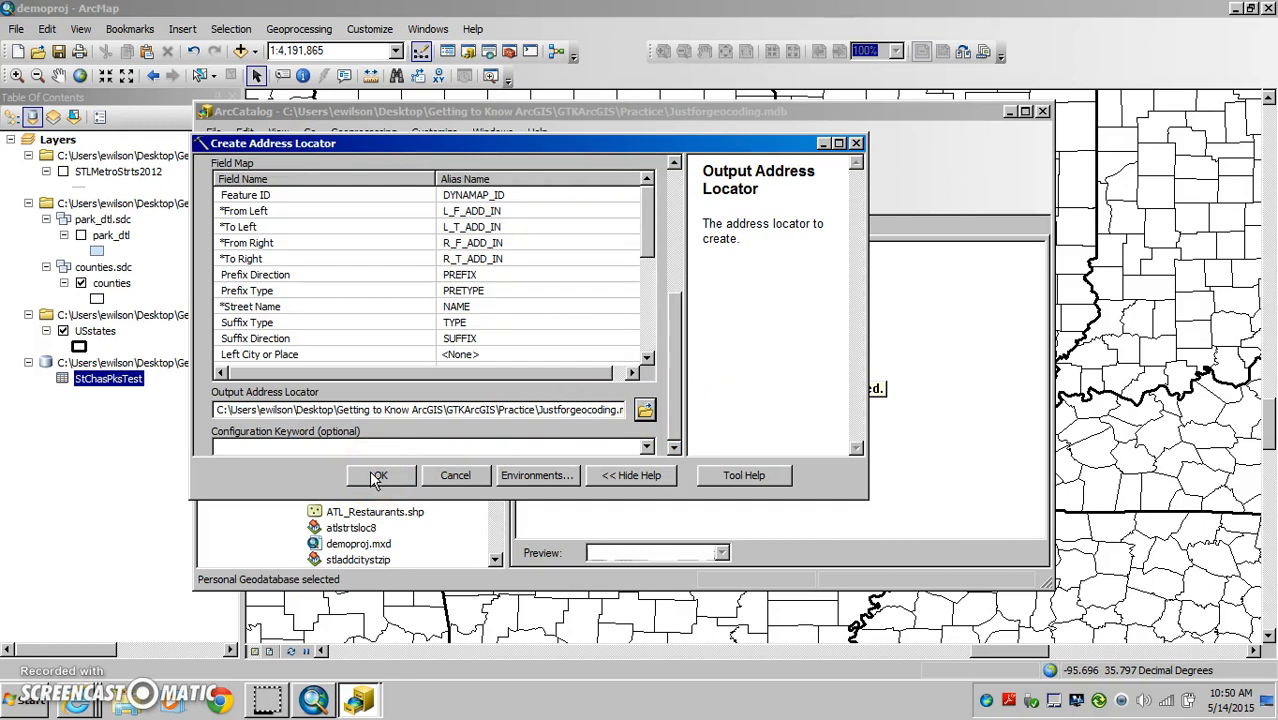
pyautogui.click(377, 477)
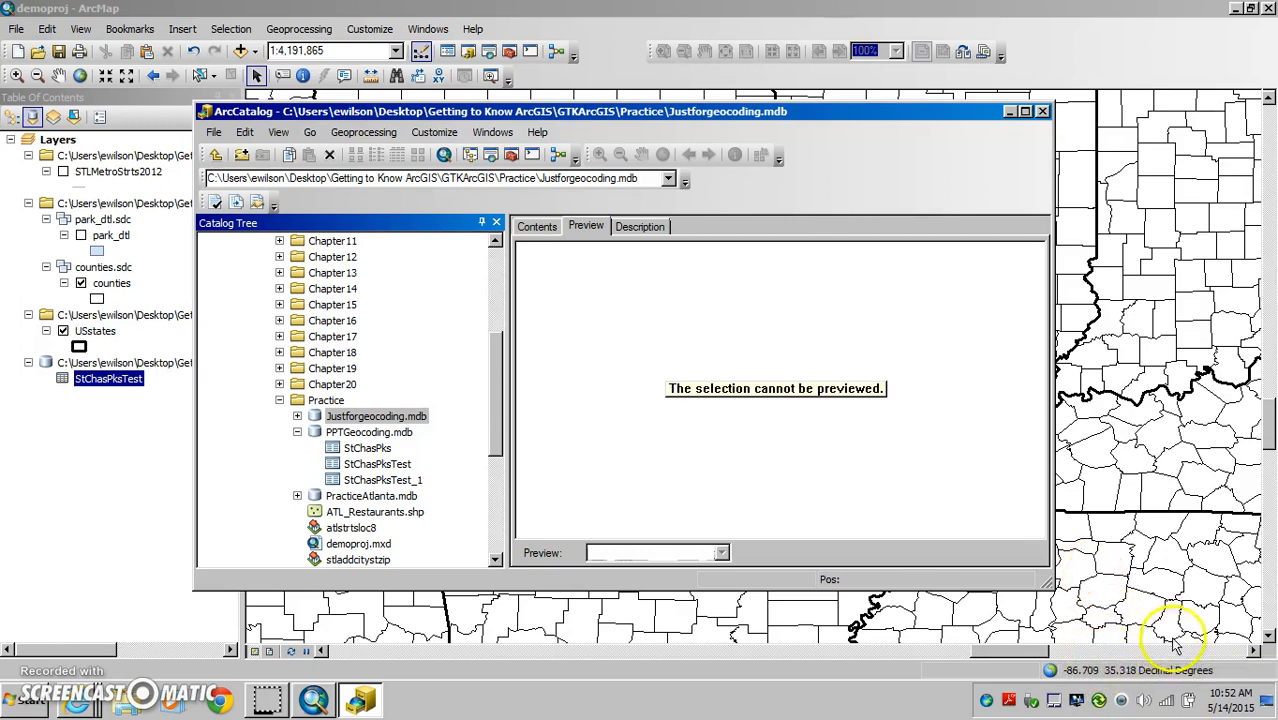
# Expand Justforgeocoding.mdb to check its stladdresses locator, and return to ArcMap
pyautogui.click(297, 416)
pyautogui.click(328, 430)
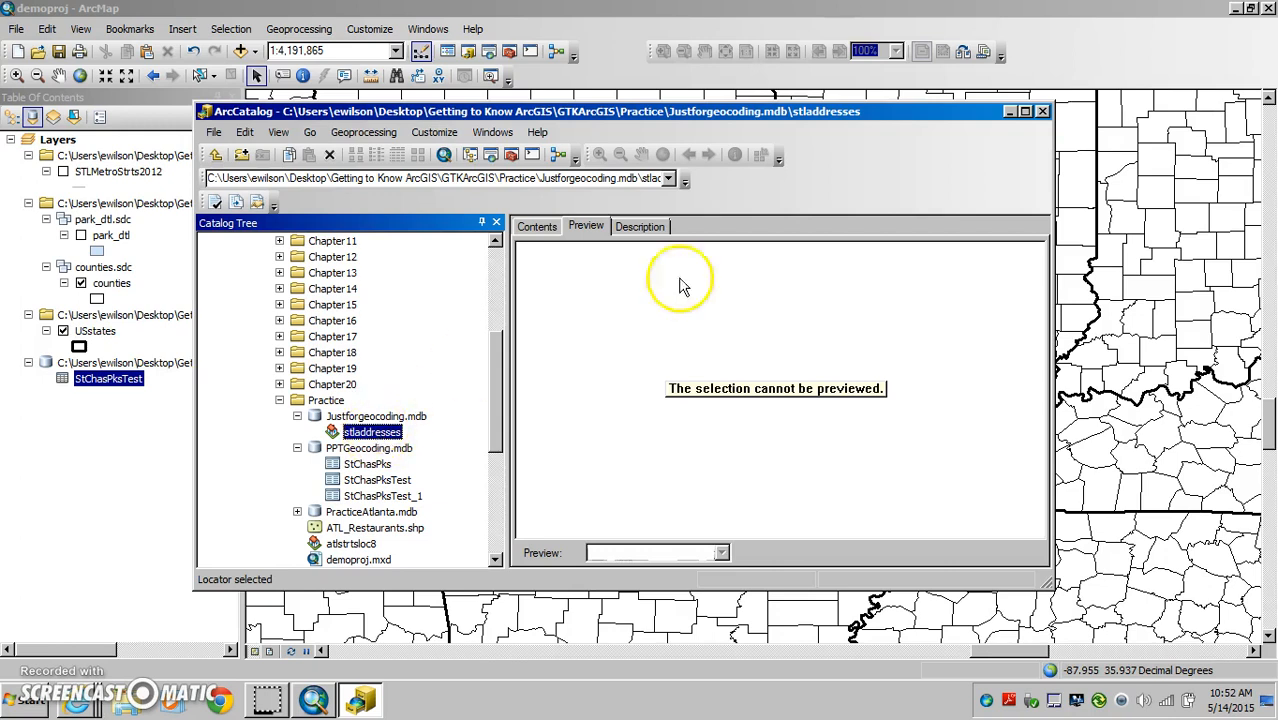
pyautogui.click(1008, 111)
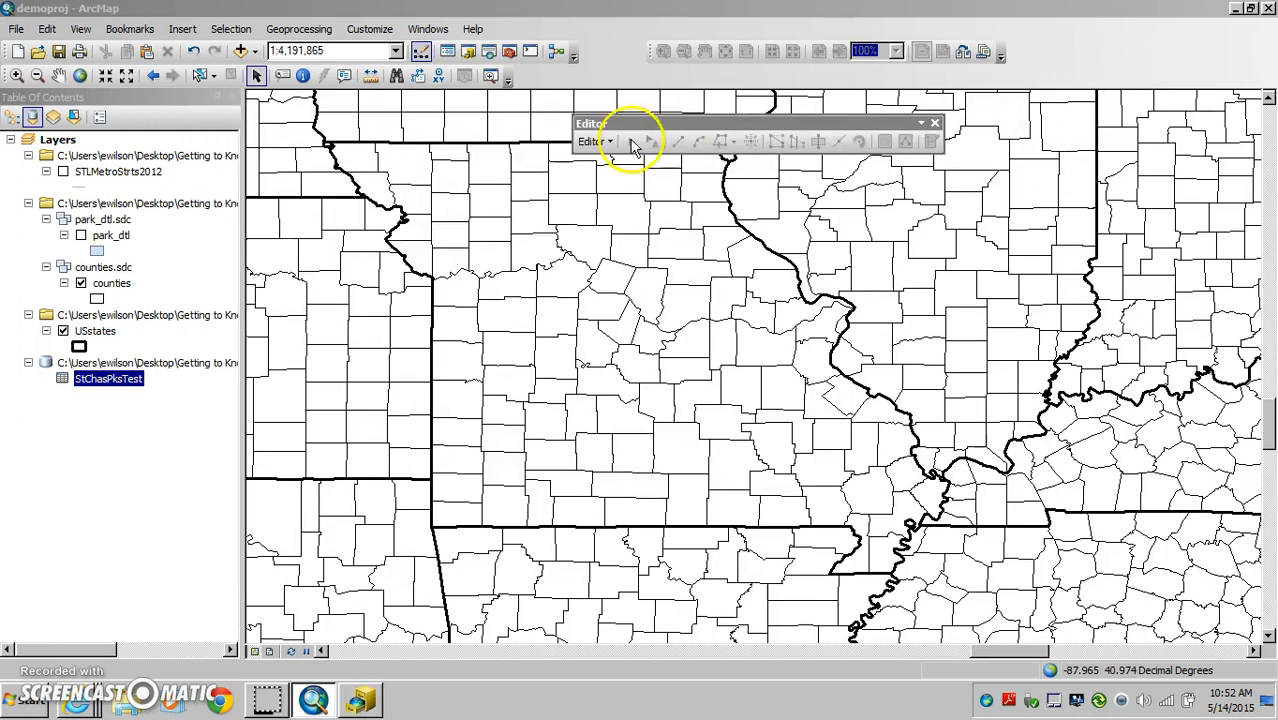
# Review the STLMetroStrts2012 layer and StChasPksTest table, comparing the layer listings by drawing order and by source
pyautogui.click(138, 174)
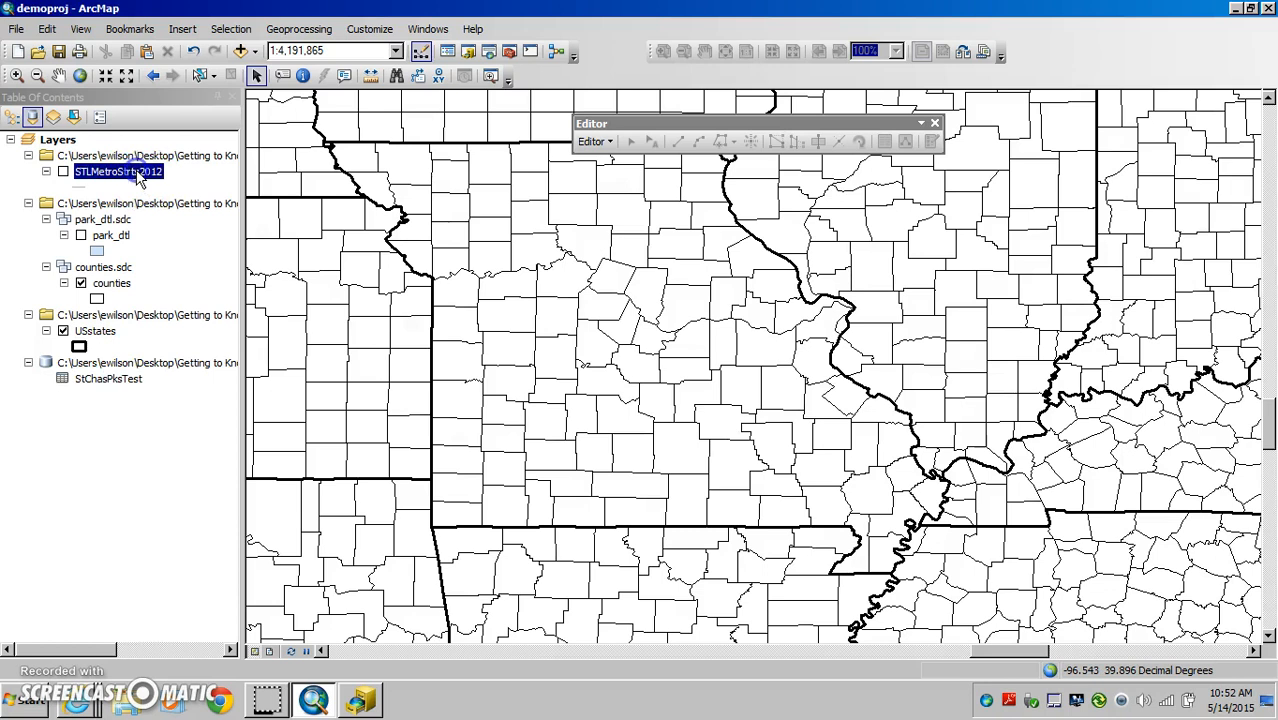
pyautogui.click(138, 176)
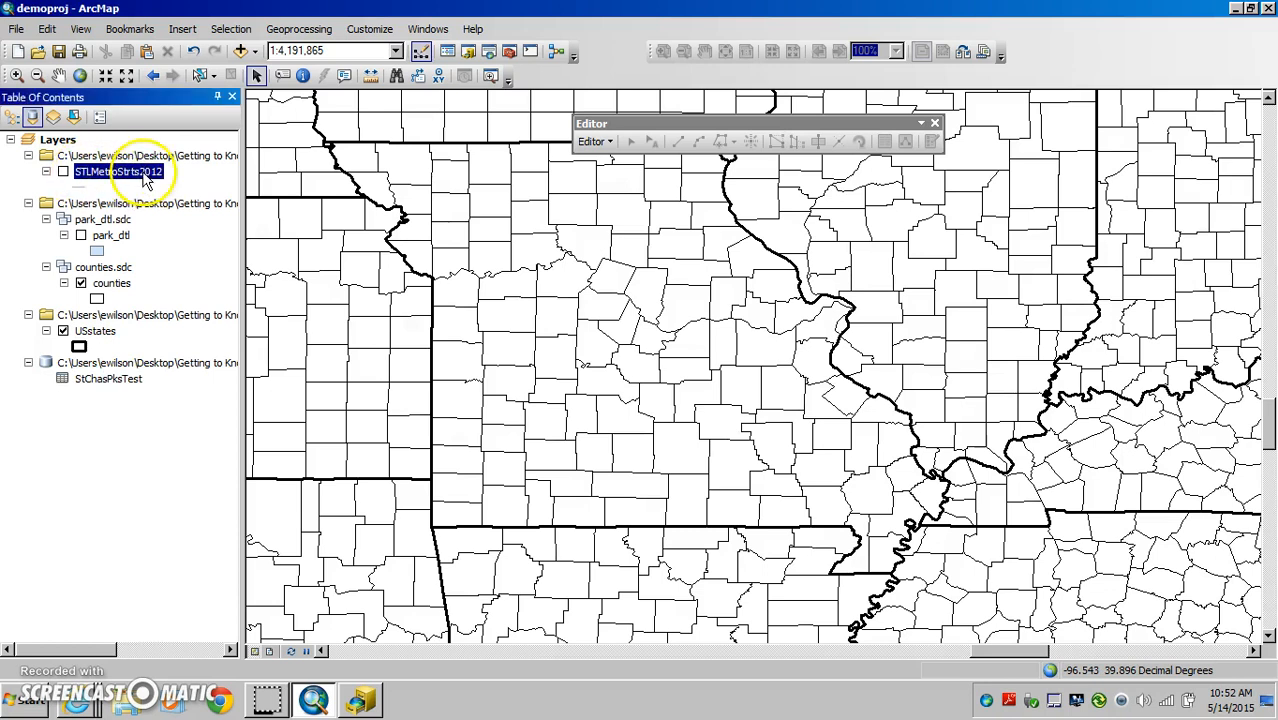
pyautogui.click(114, 388)
pyautogui.click(169, 503)
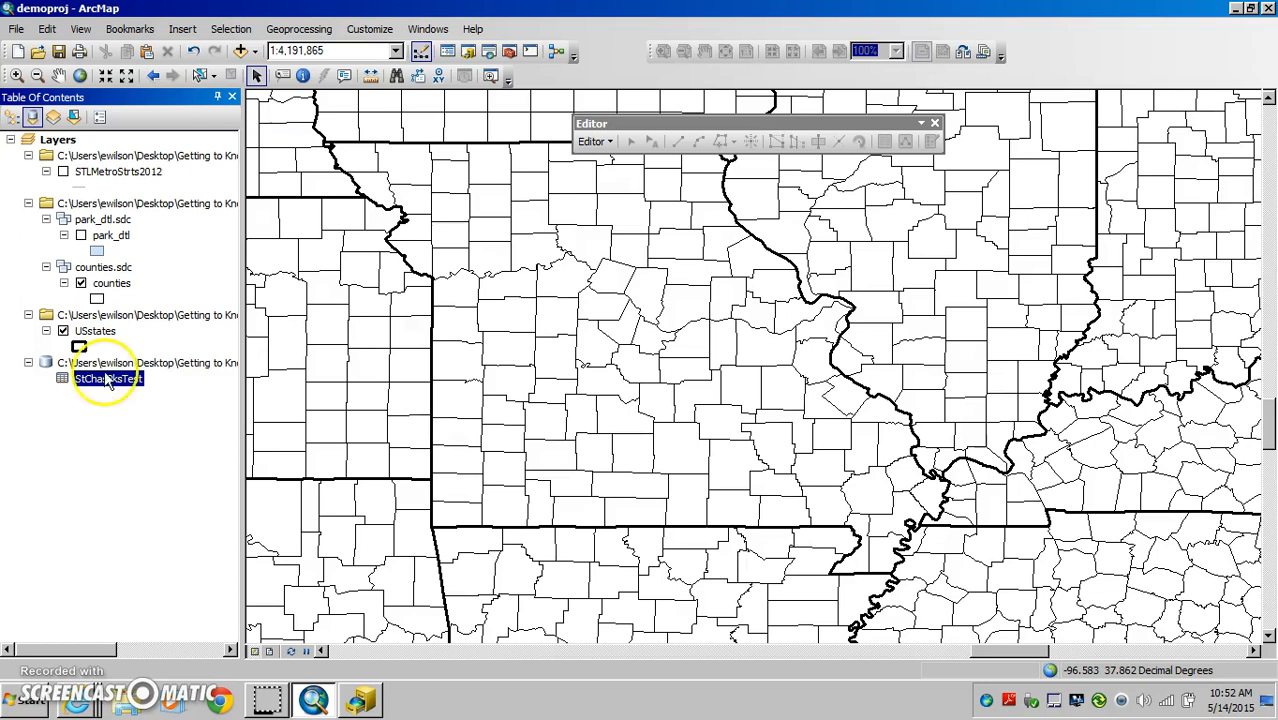
pyautogui.click(13, 118)
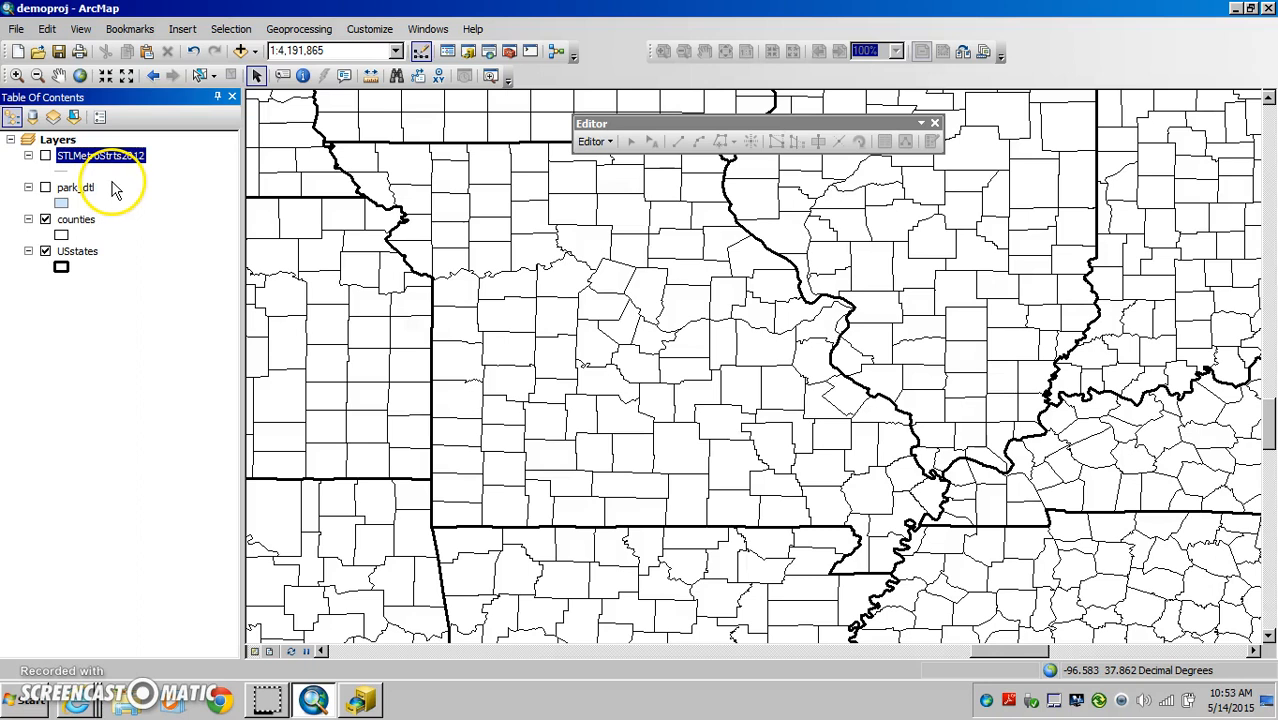
pyautogui.click(32, 118)
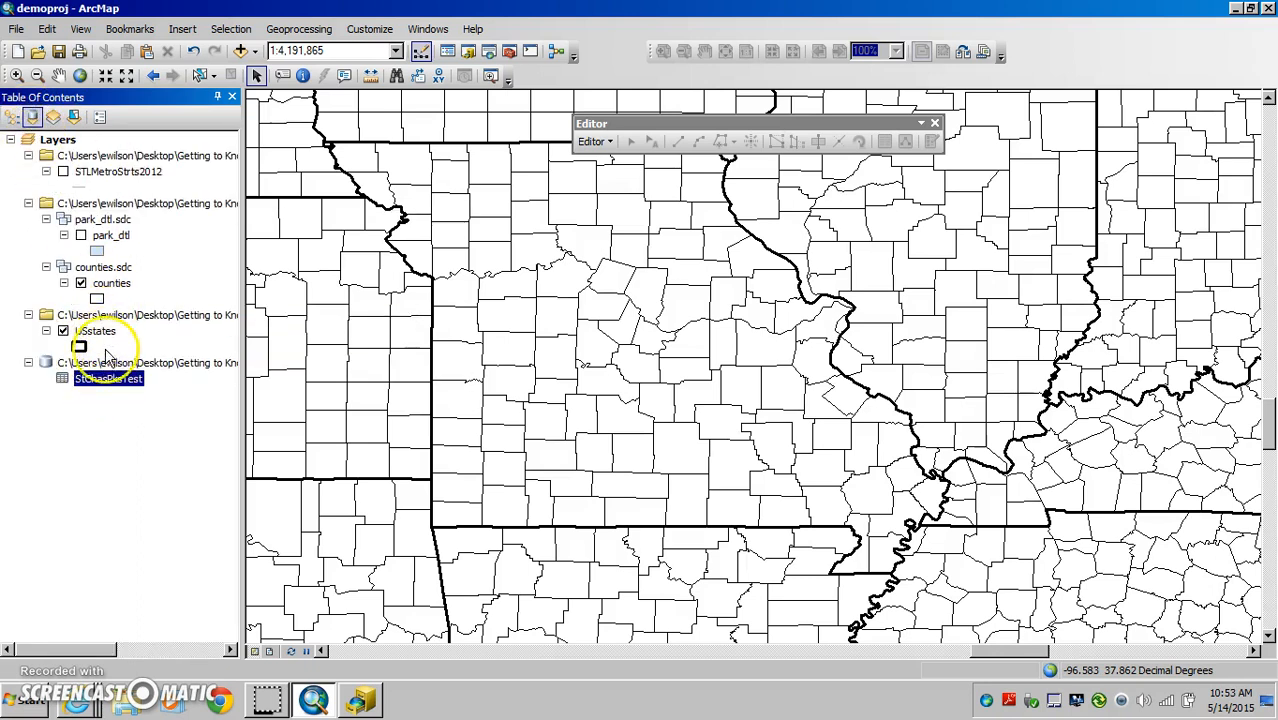
# Start geocoding the addresses in the StChasPksTest table from the layer listing by source
pyautogui.click(112, 380)
pyautogui.click(93, 392)
pyautogui.click(33, 118)
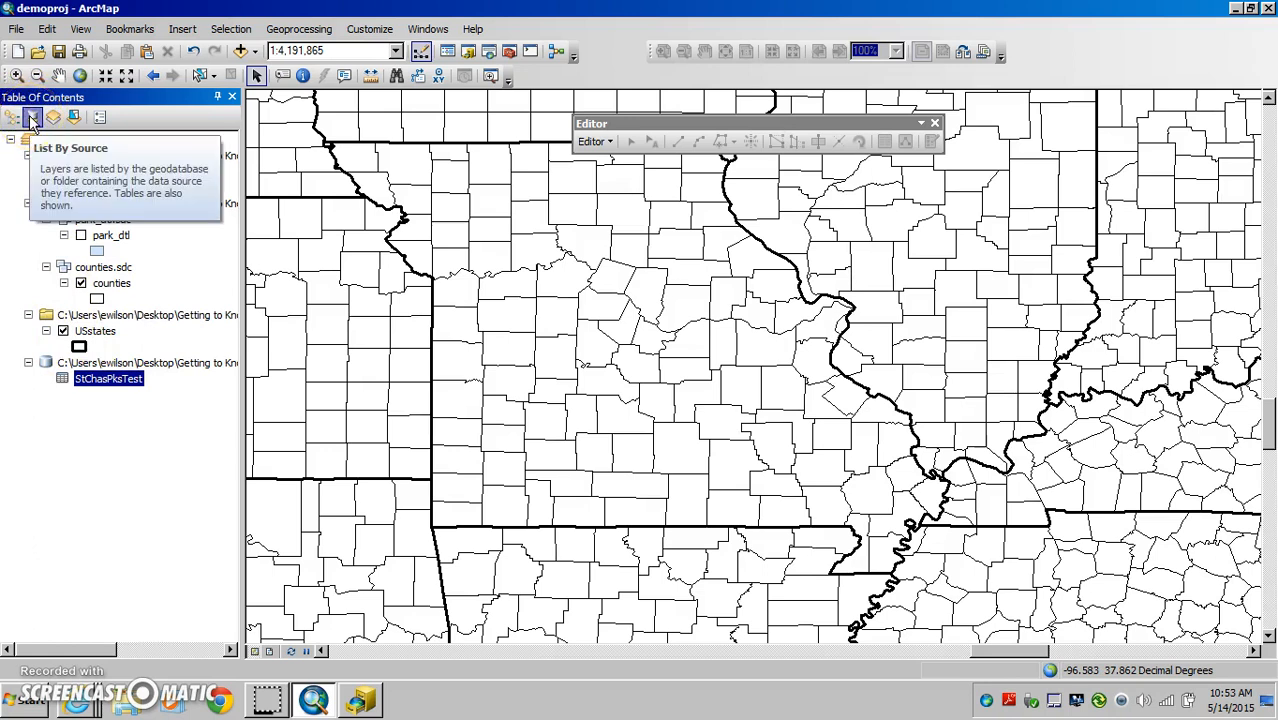
pyautogui.rightClick(98, 384)
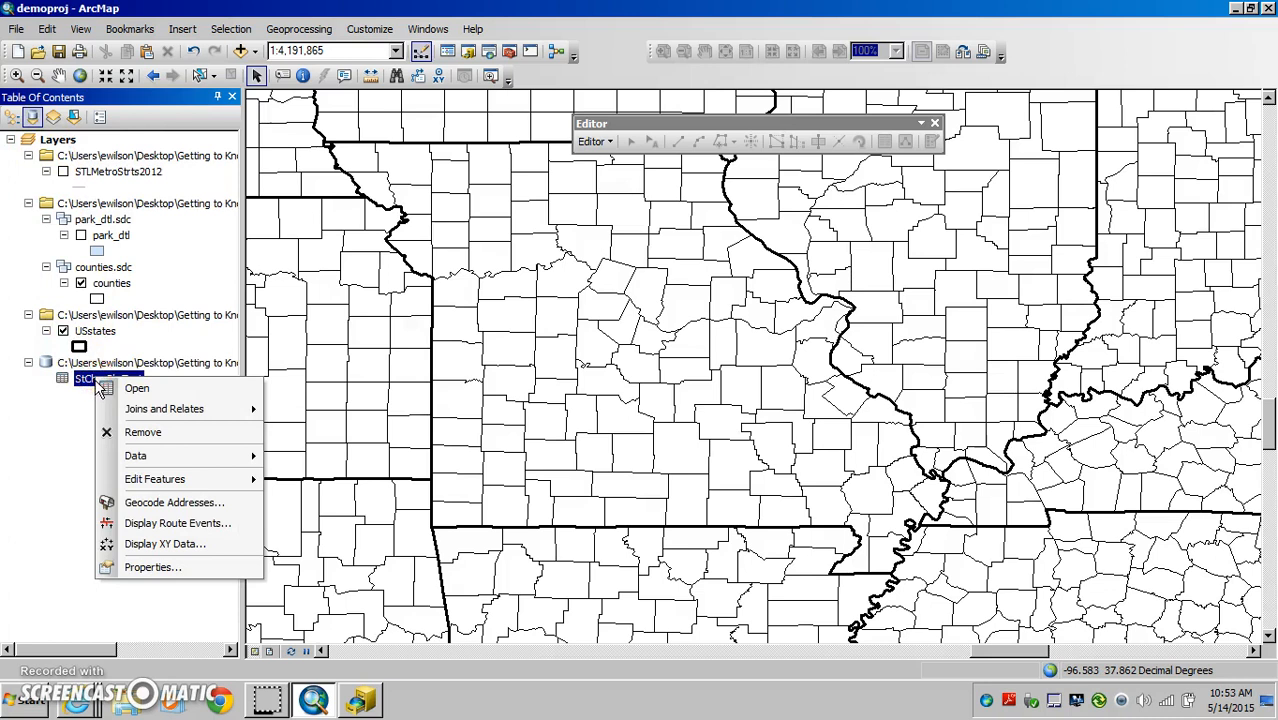
pyautogui.click(165, 502)
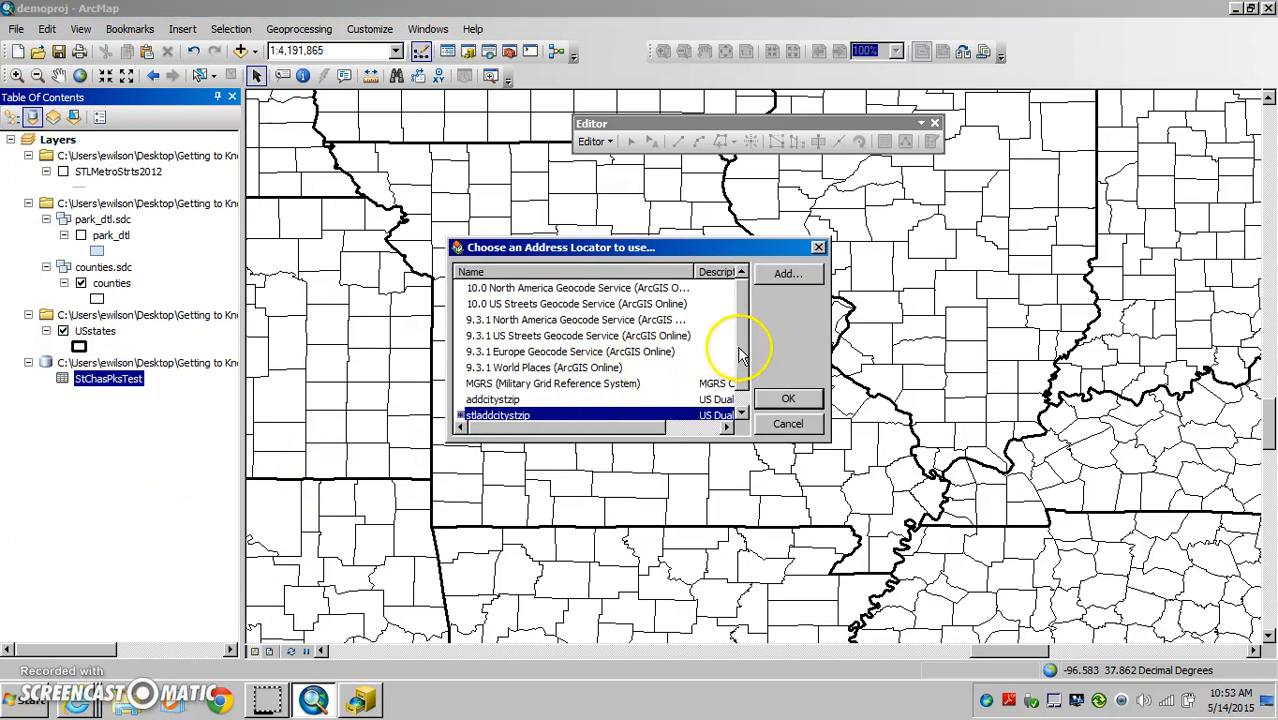
# Add the stladdresses locator from Justforgeocoding.mdb in the GTKArcGIS Practice folder to the available address locators
pyautogui.scroll(-1, 740, 355)
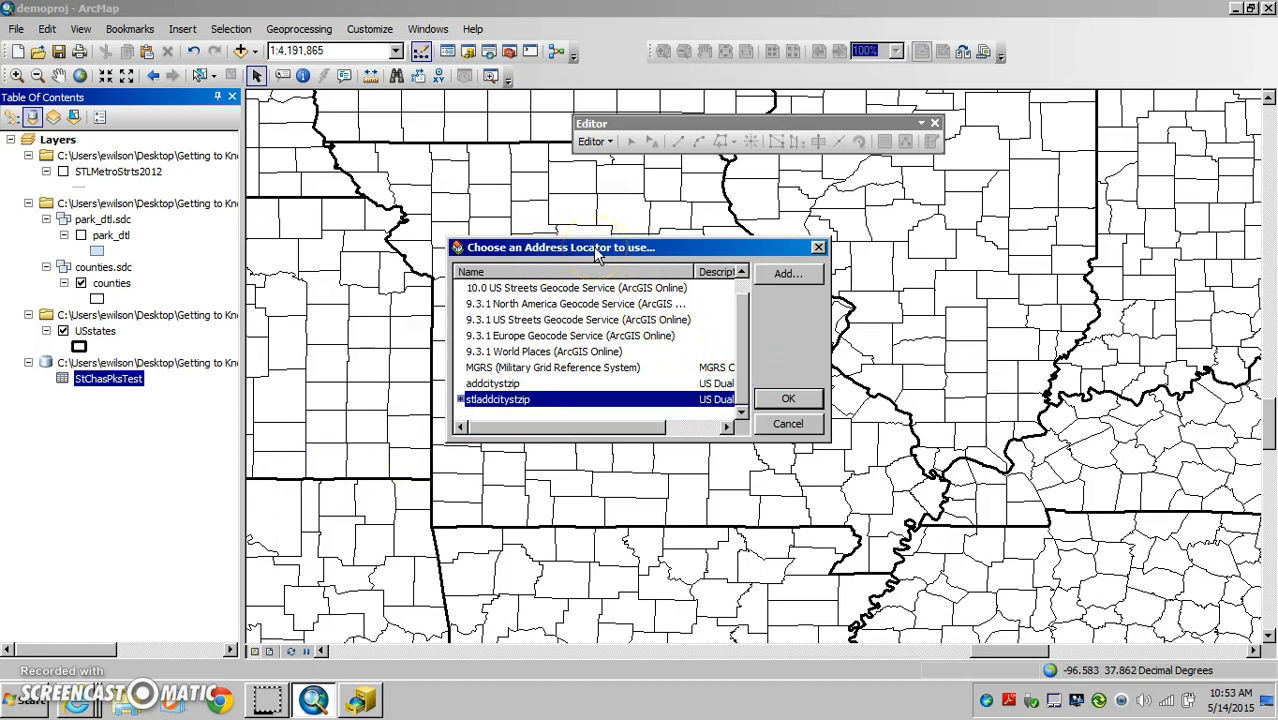
pyautogui.click(785, 273)
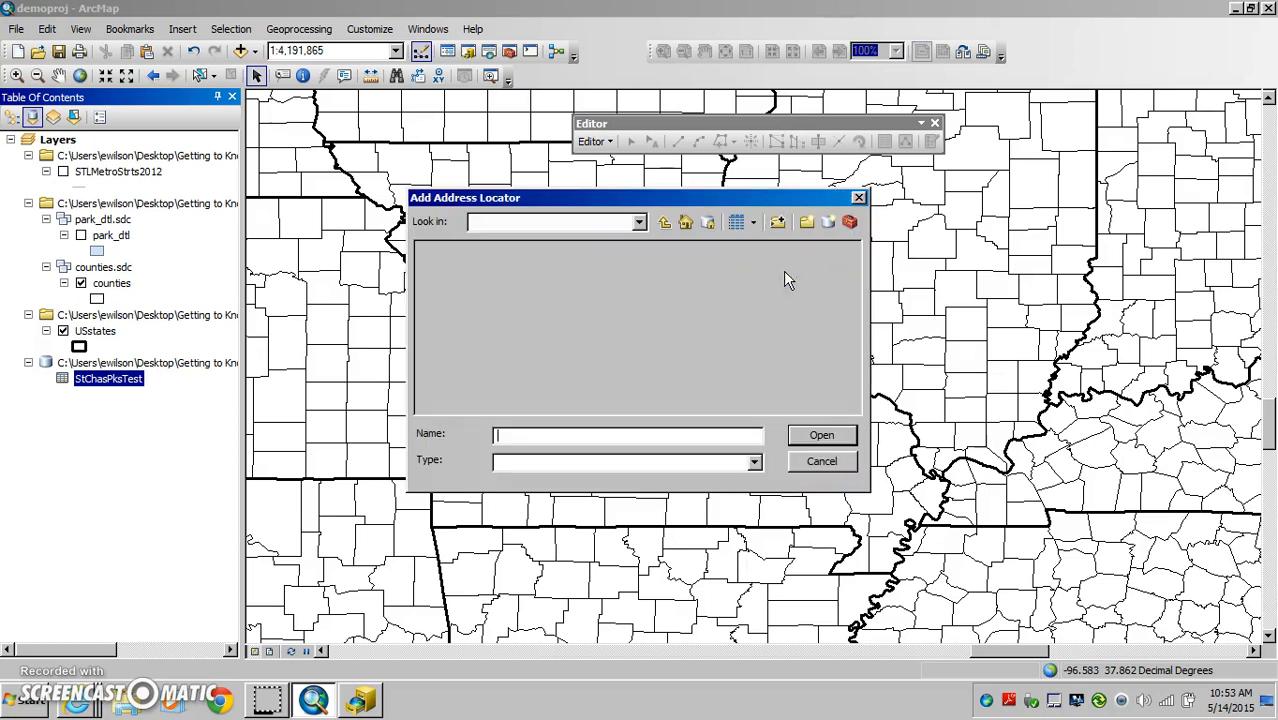
pyautogui.click(639, 223)
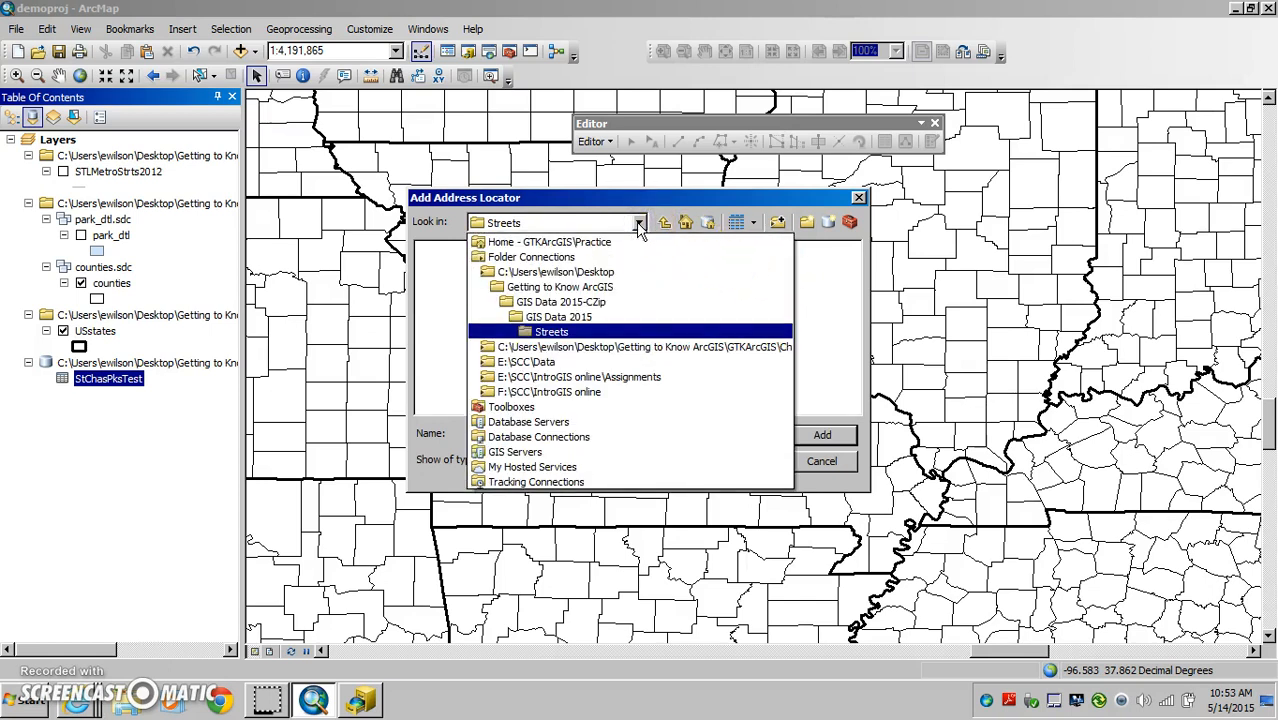
pyautogui.click(545, 287)
pyautogui.doubleClick(458, 265)
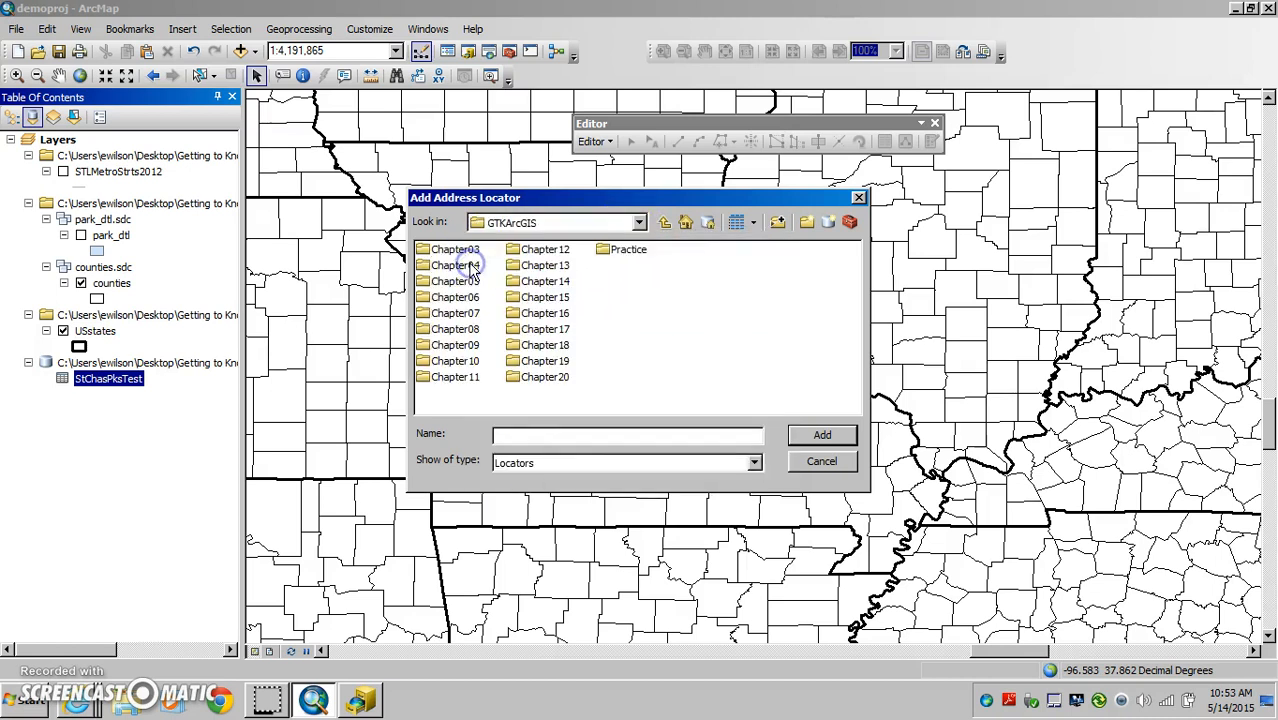
pyautogui.doubleClick(612, 254)
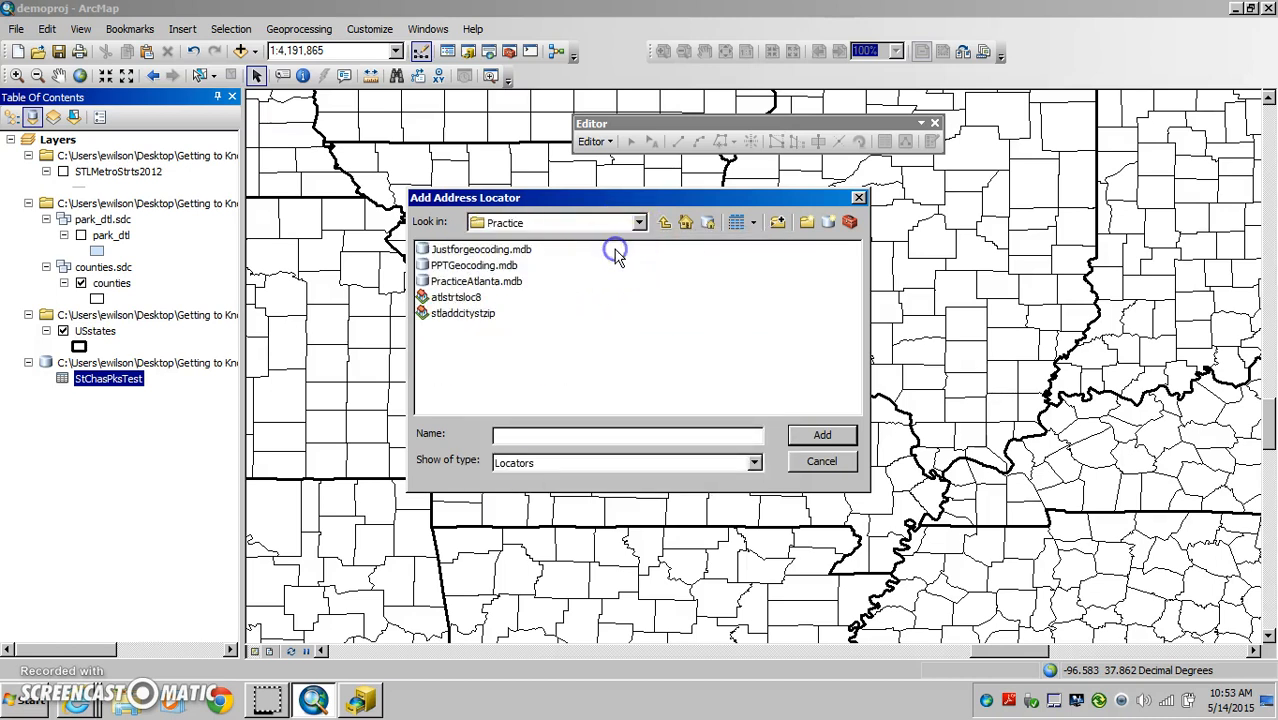
pyautogui.doubleClick(505, 251)
pyautogui.click(458, 258)
pyautogui.click(822, 435)
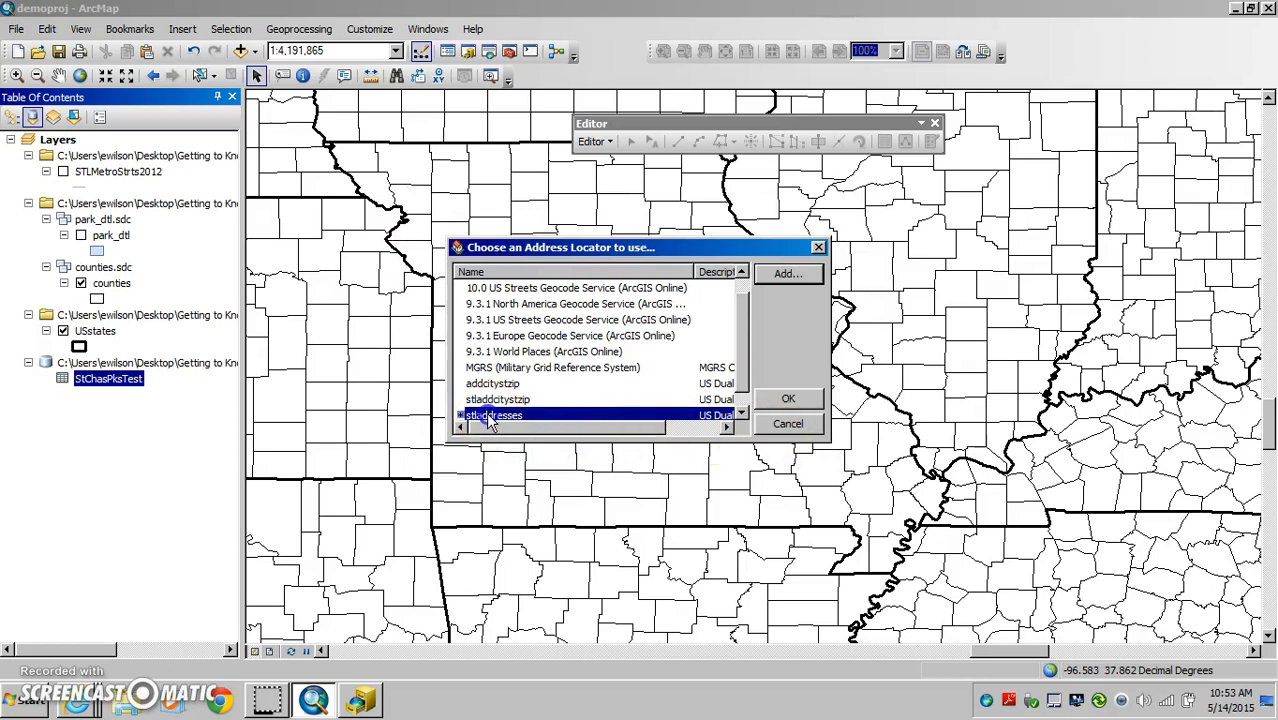
# Choose stladdresses as the address locator and check the Street or Intersection field choices, keeping Address
pyautogui.click(486, 418)
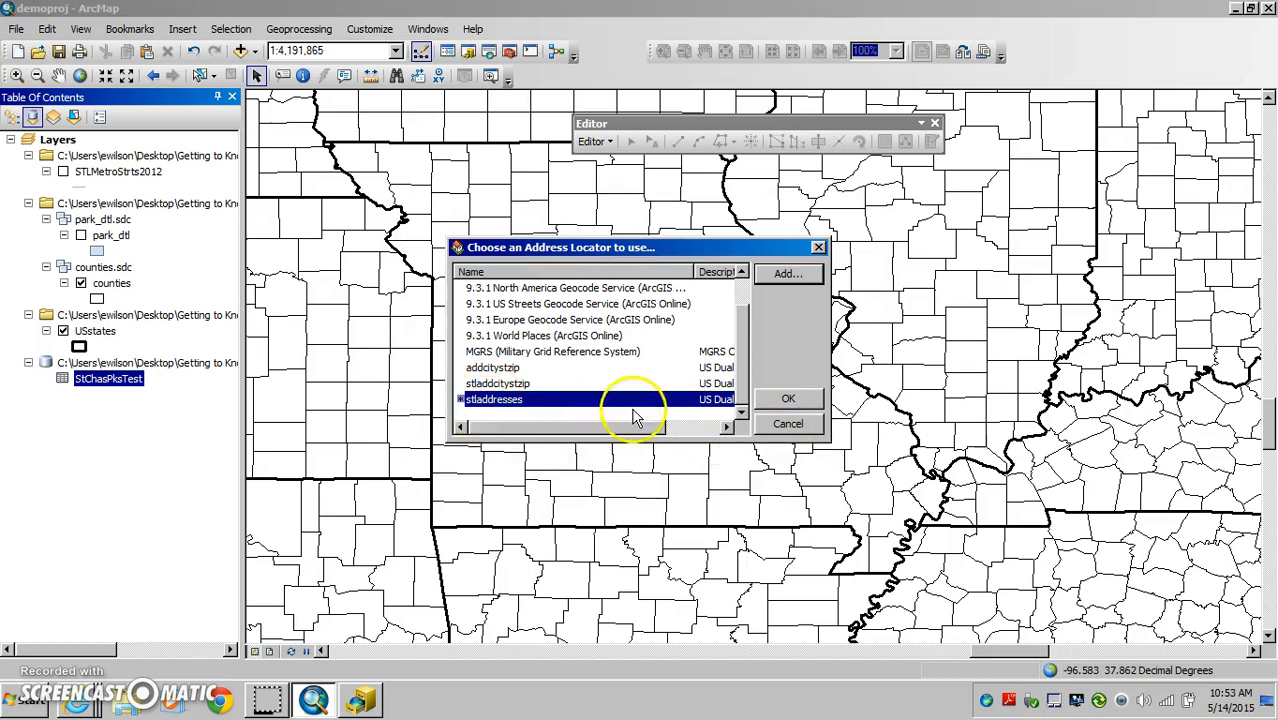
pyautogui.click(785, 400)
pyautogui.click(758, 408)
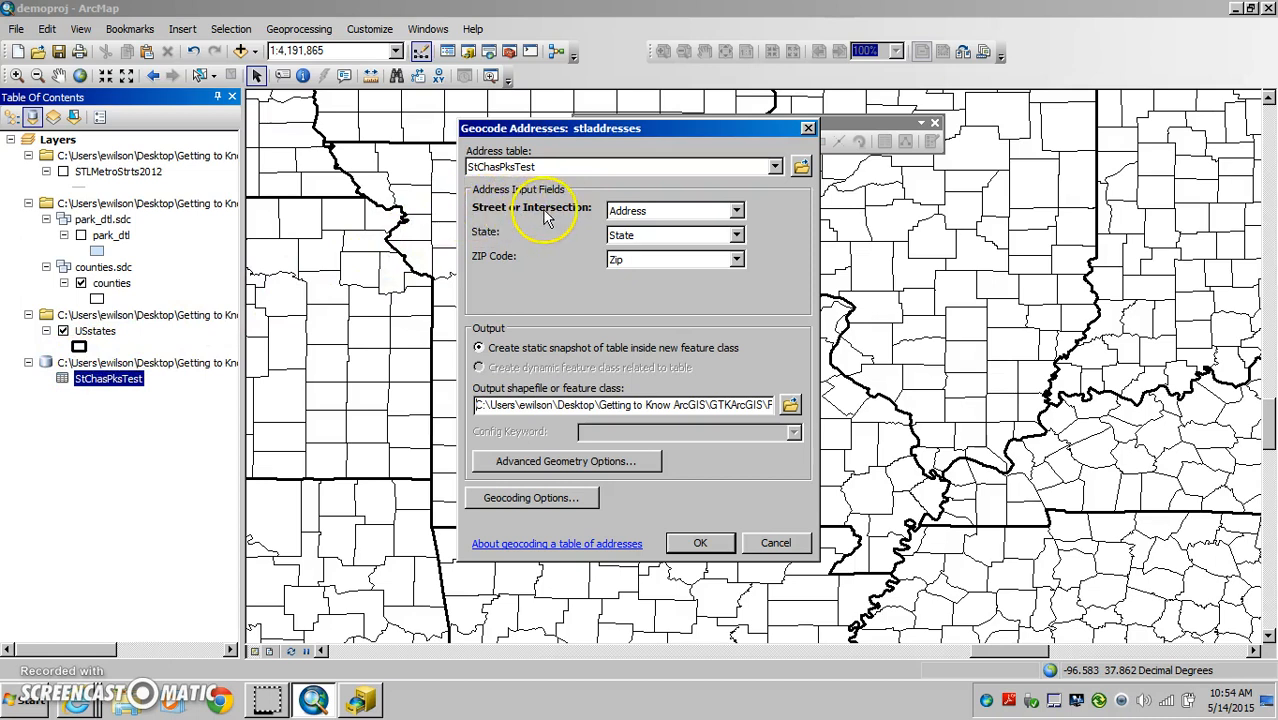
pyautogui.click(736, 212)
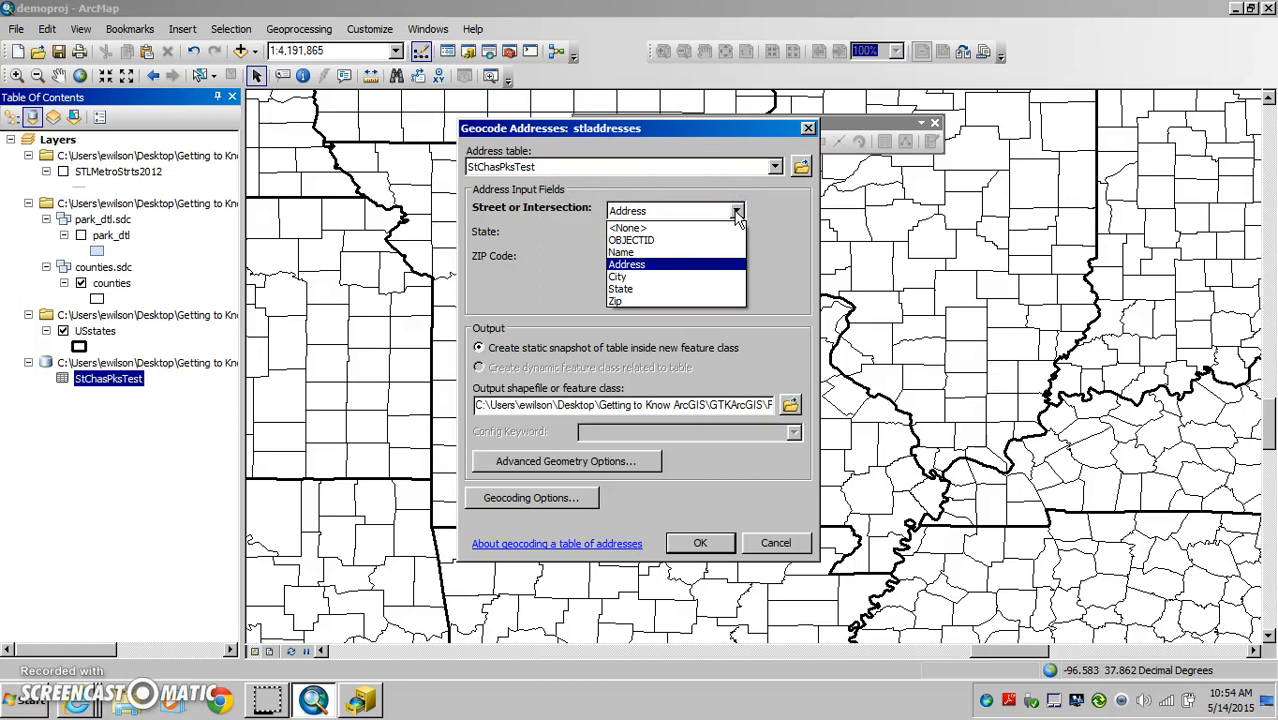
pyautogui.click(736, 212)
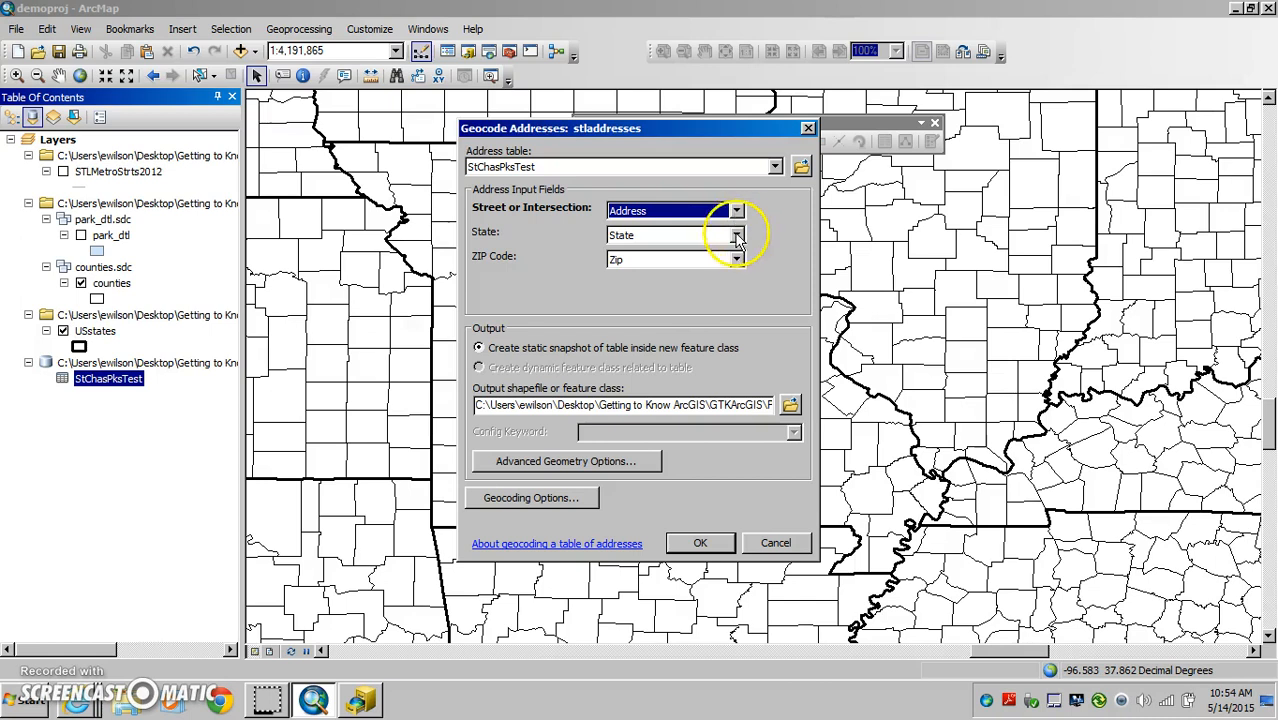
# Set the output feature class to StChasParksGeo inside Justforgeocoding.mdb and run the geocoding
pyautogui.click(792, 404)
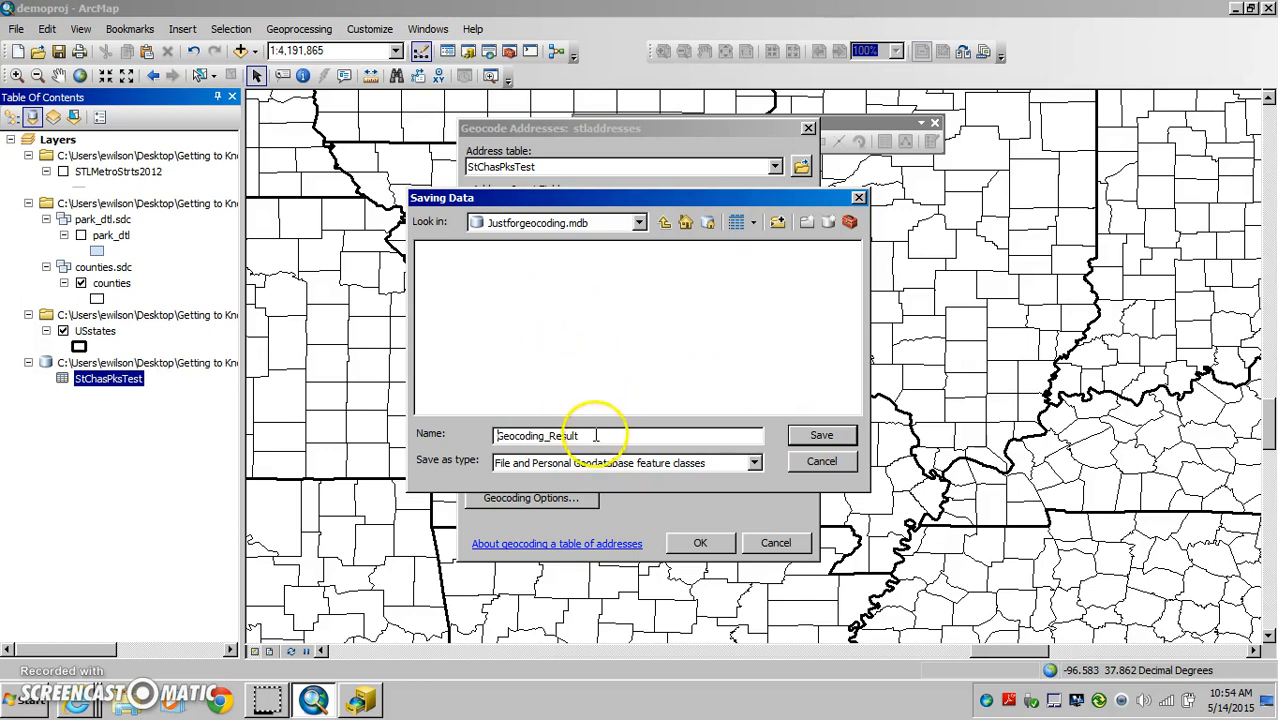
pyautogui.moveTo(590, 436); pyautogui.dragTo(440, 428)
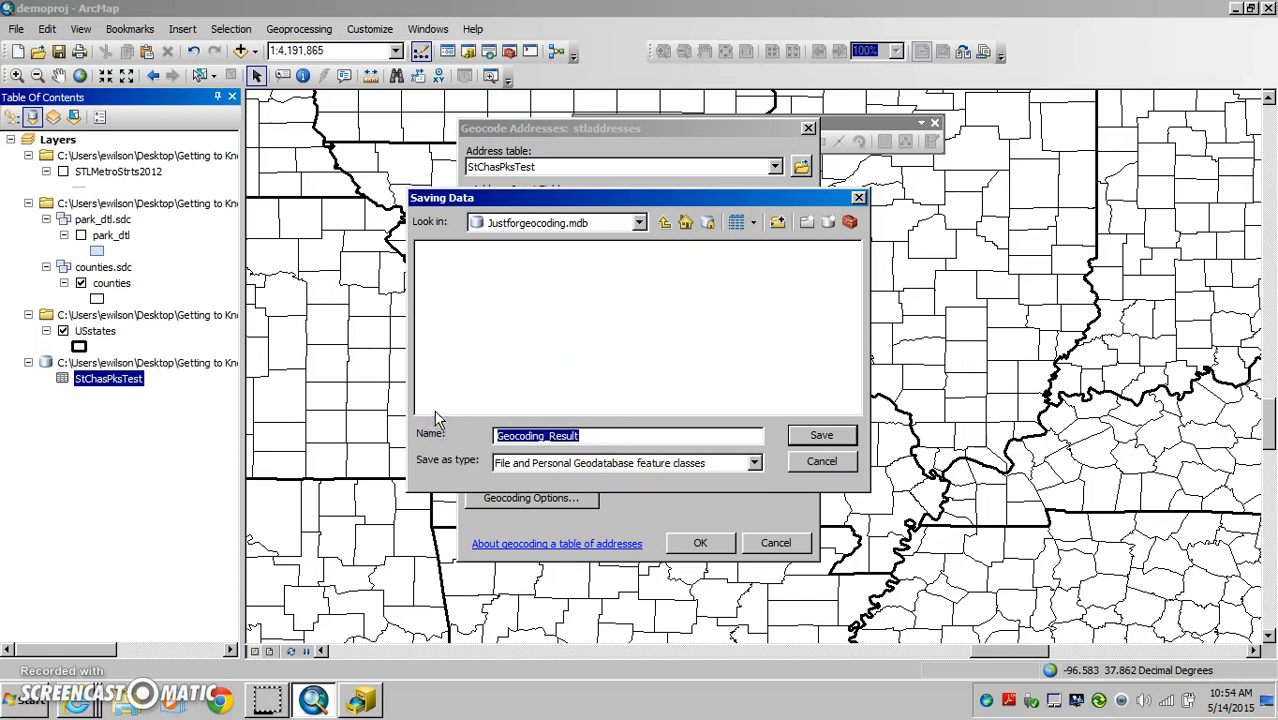
pyautogui.click(639, 222)
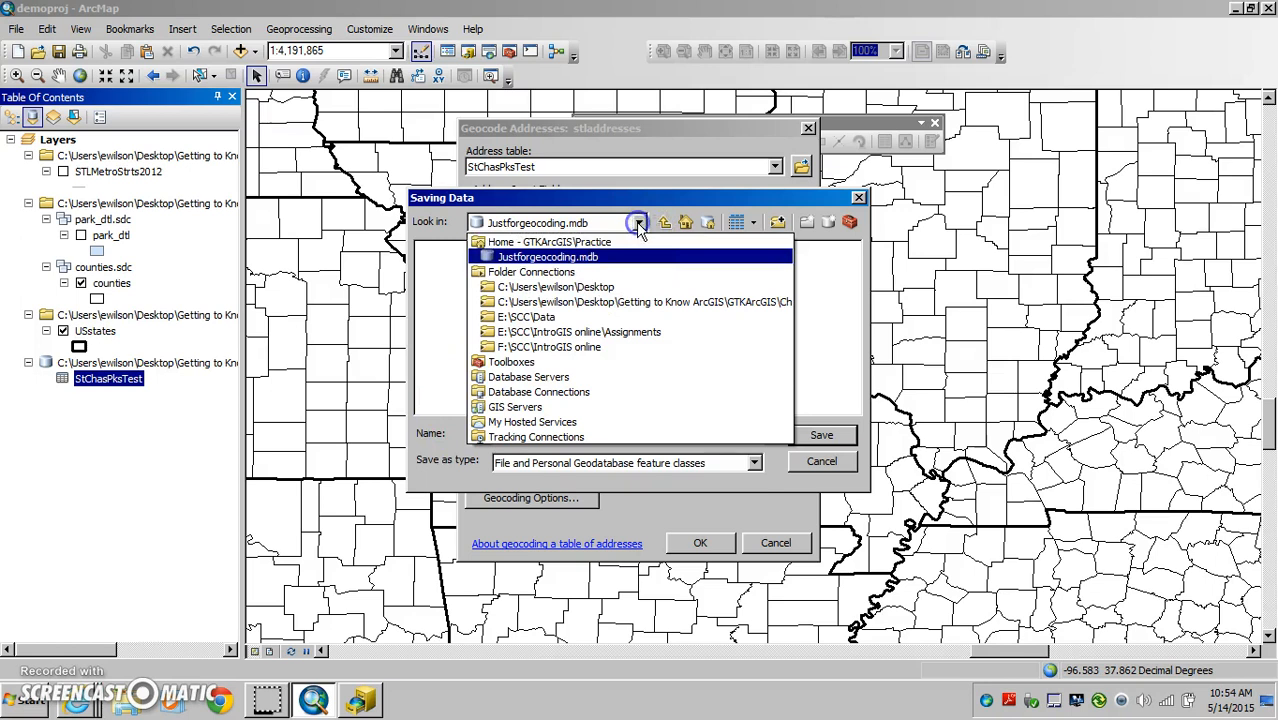
pyautogui.click(546, 257)
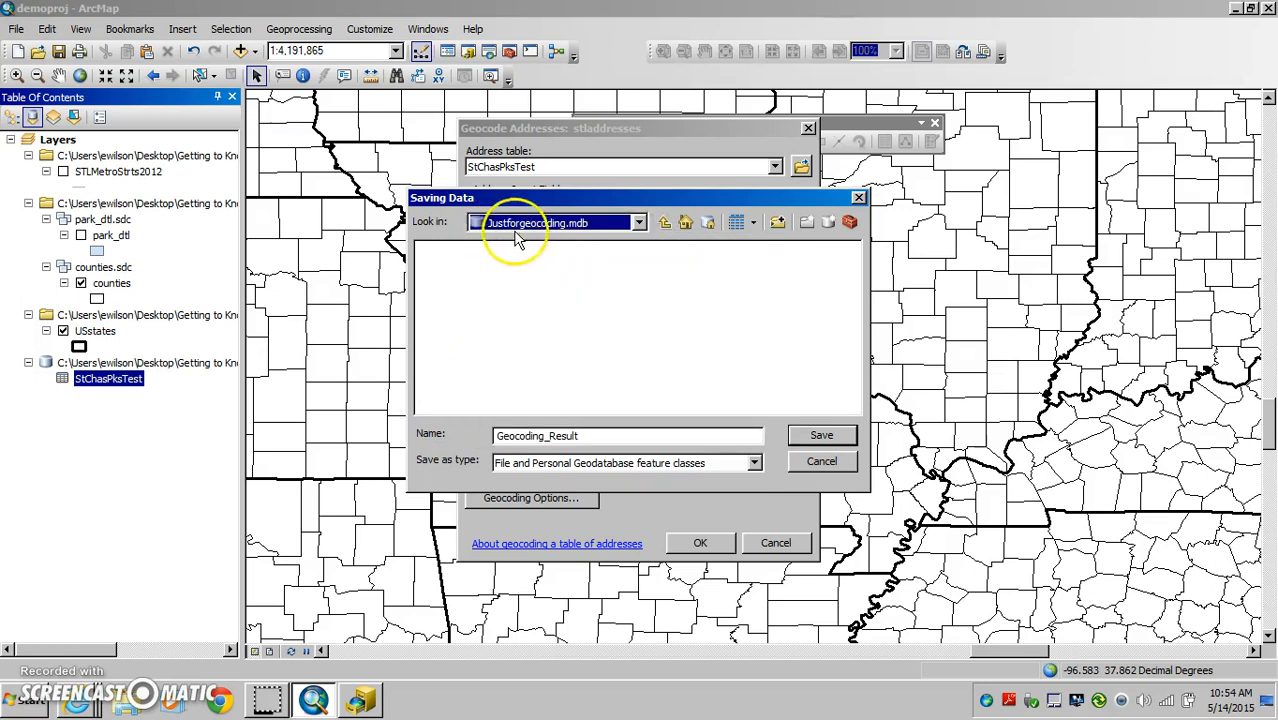
pyautogui.moveTo(595, 436); pyautogui.dragTo(423, 432)
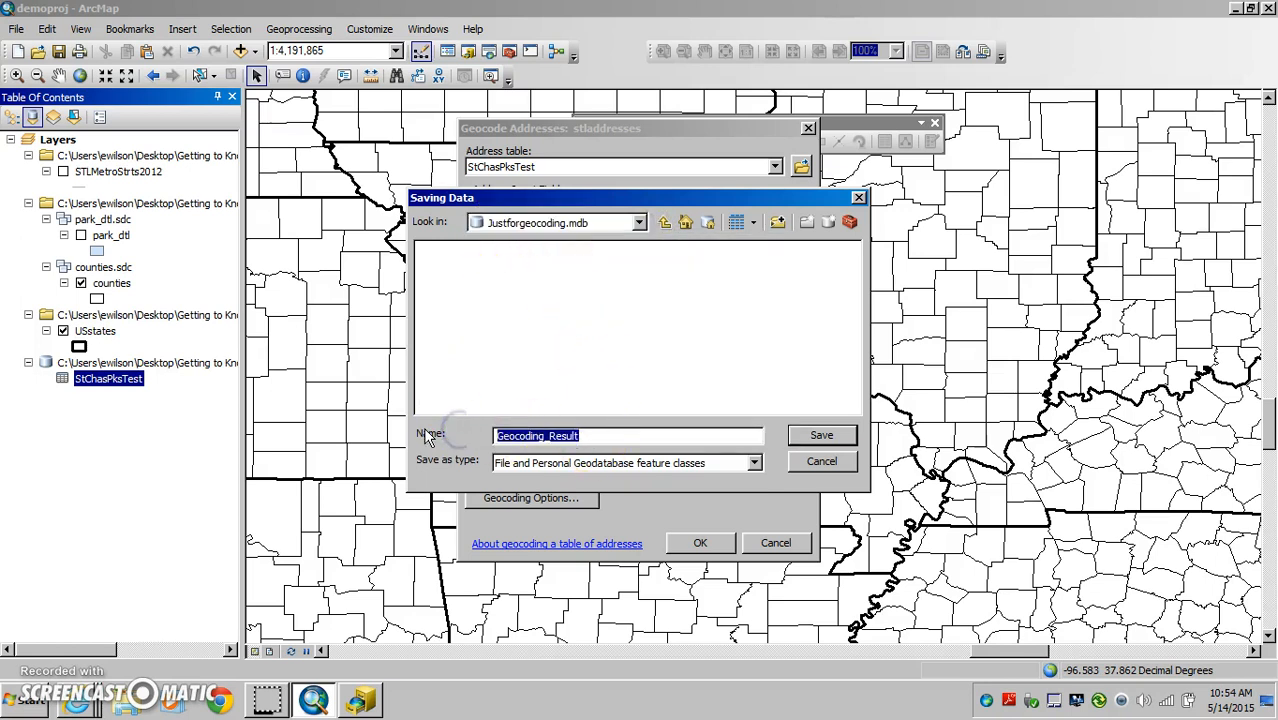
pyautogui.write('StChasParksGeo')
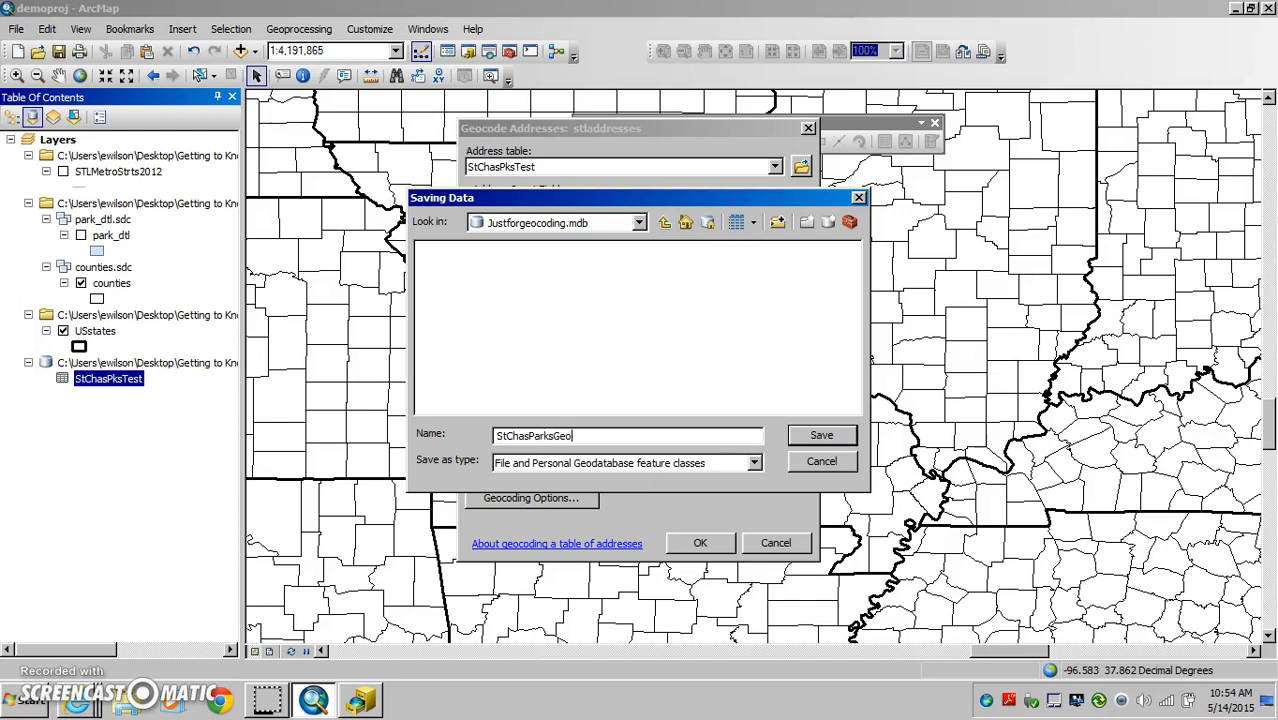
pyautogui.click(821, 435)
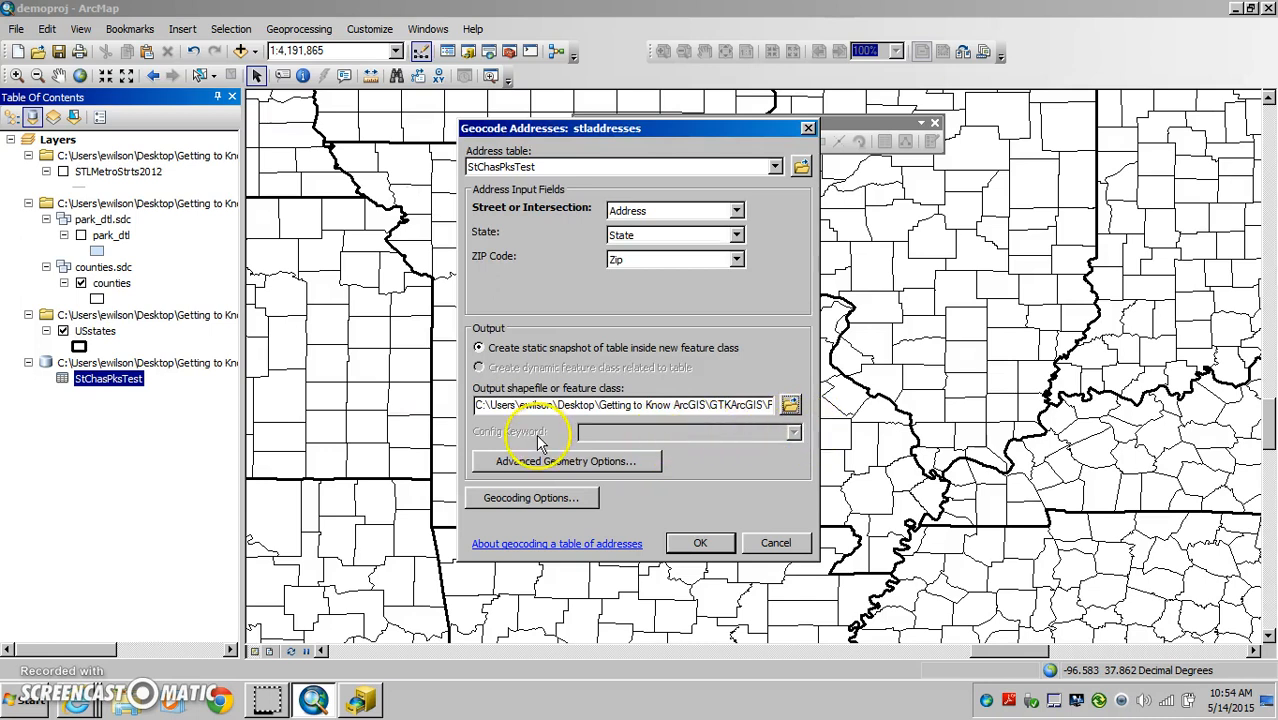
pyautogui.click(698, 545)
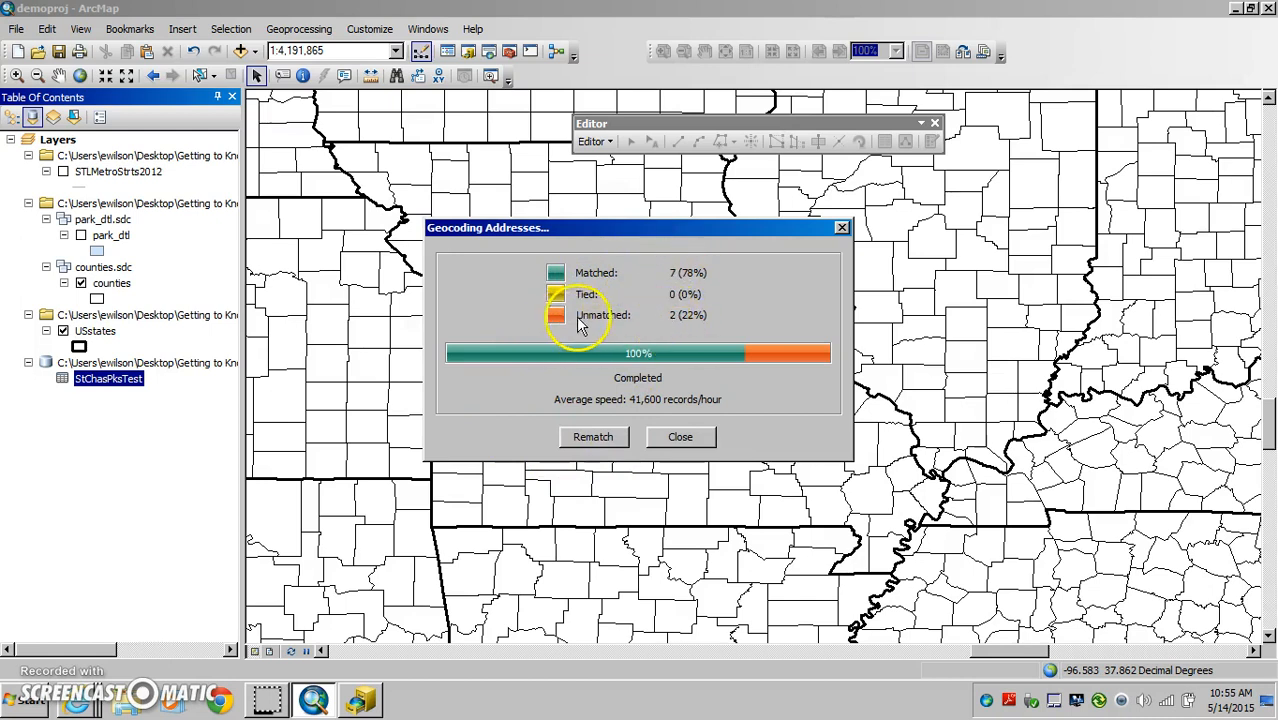
# Open the interactive rematch for StChasParksGeo and look through the match status of the address records
pyautogui.click(593, 437)
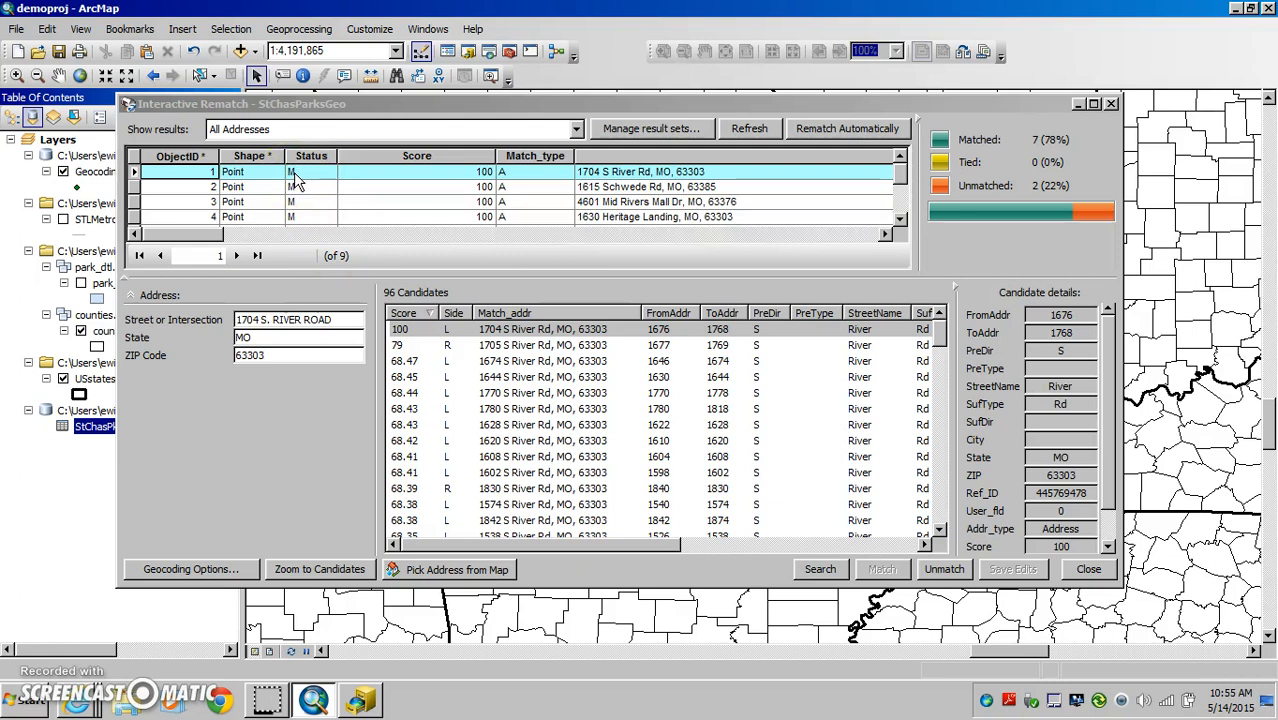
pyautogui.click(900, 220)
pyautogui.click(900, 220)
pyautogui.click(900, 220)
pyautogui.click(900, 220)
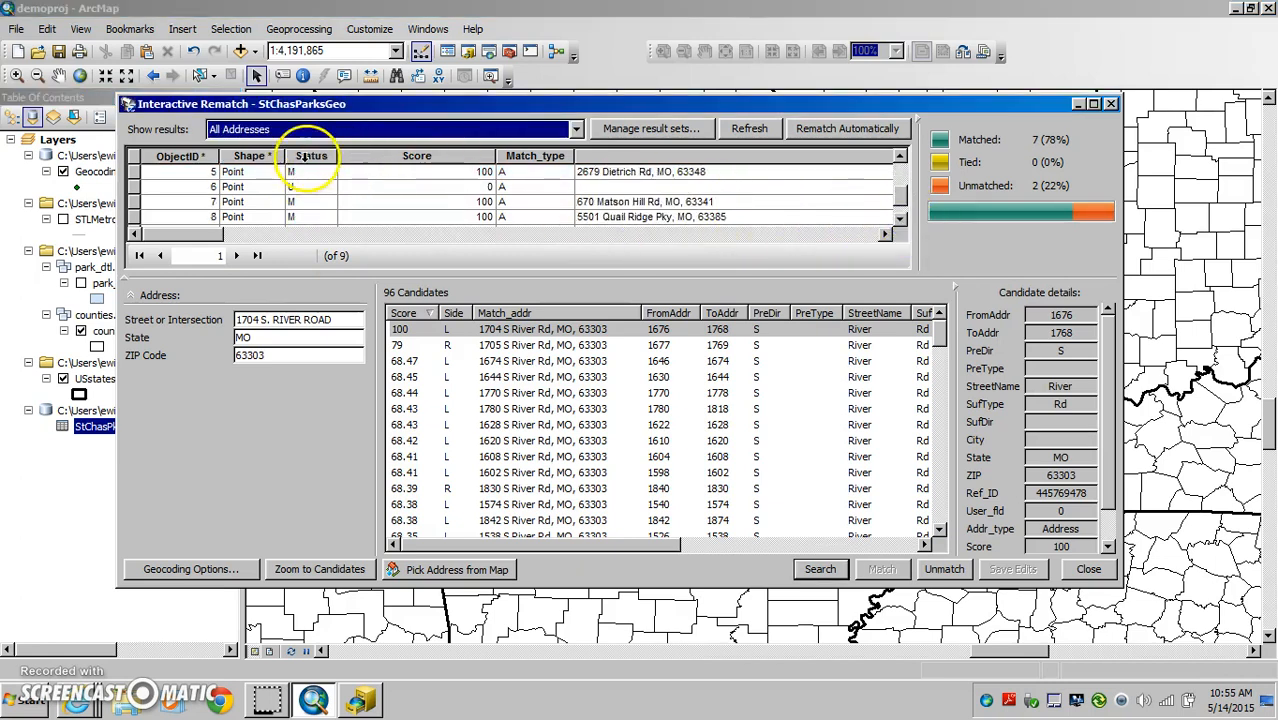
# Sort the rematch records by Status in ascending order and go to the unmatched records at the end
pyautogui.click(311, 157)
pyautogui.rightClick(318, 158)
pyautogui.click(330, 170)
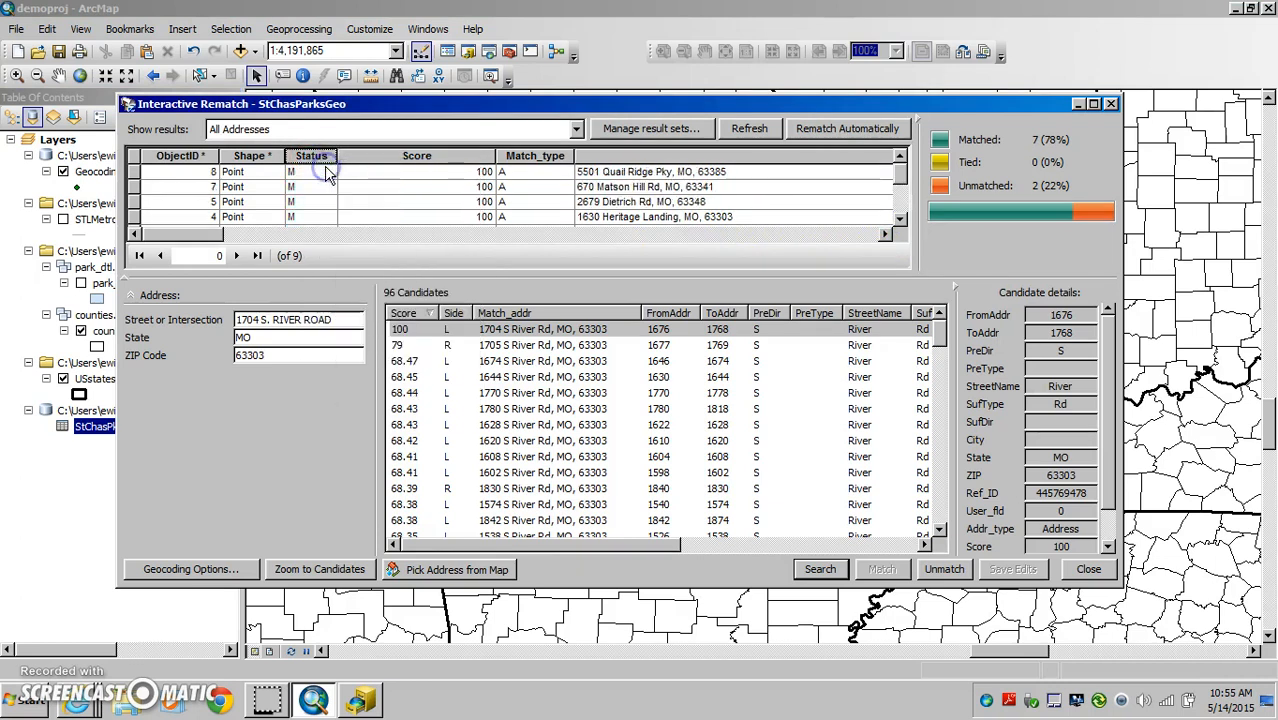
pyautogui.click(900, 220)
pyautogui.click(900, 220)
pyautogui.click(900, 220)
pyautogui.click(900, 220)
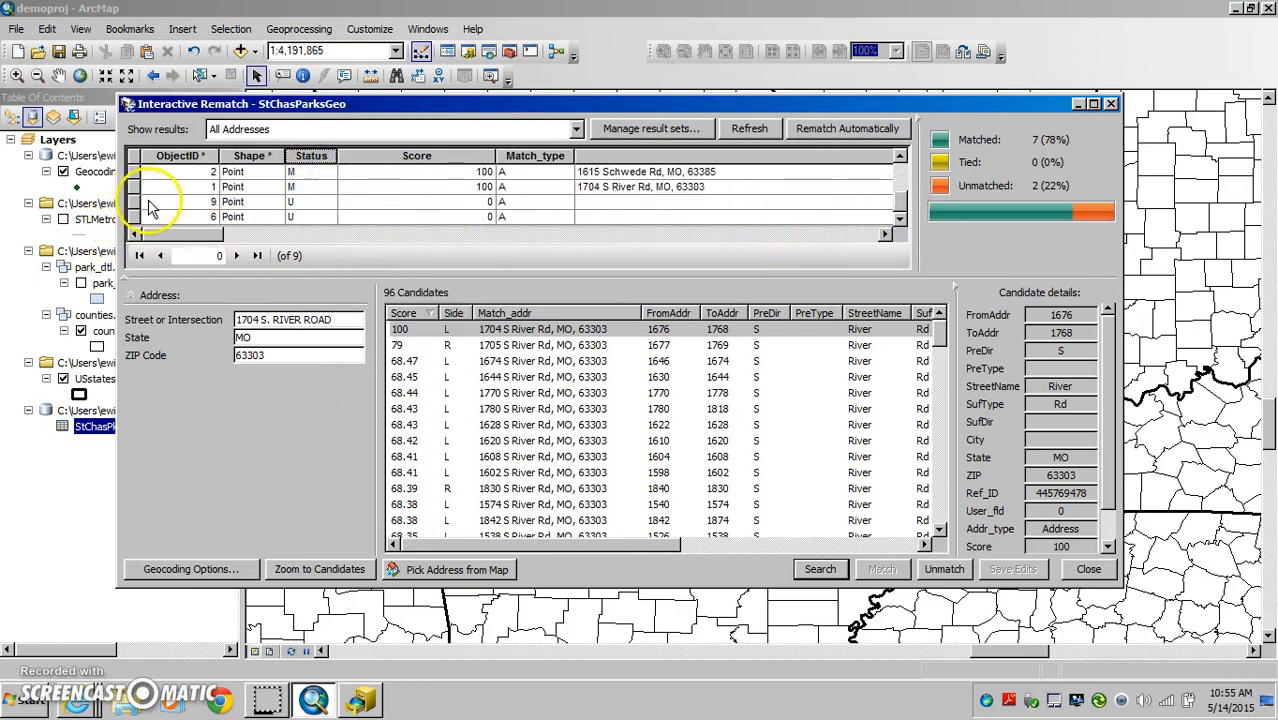